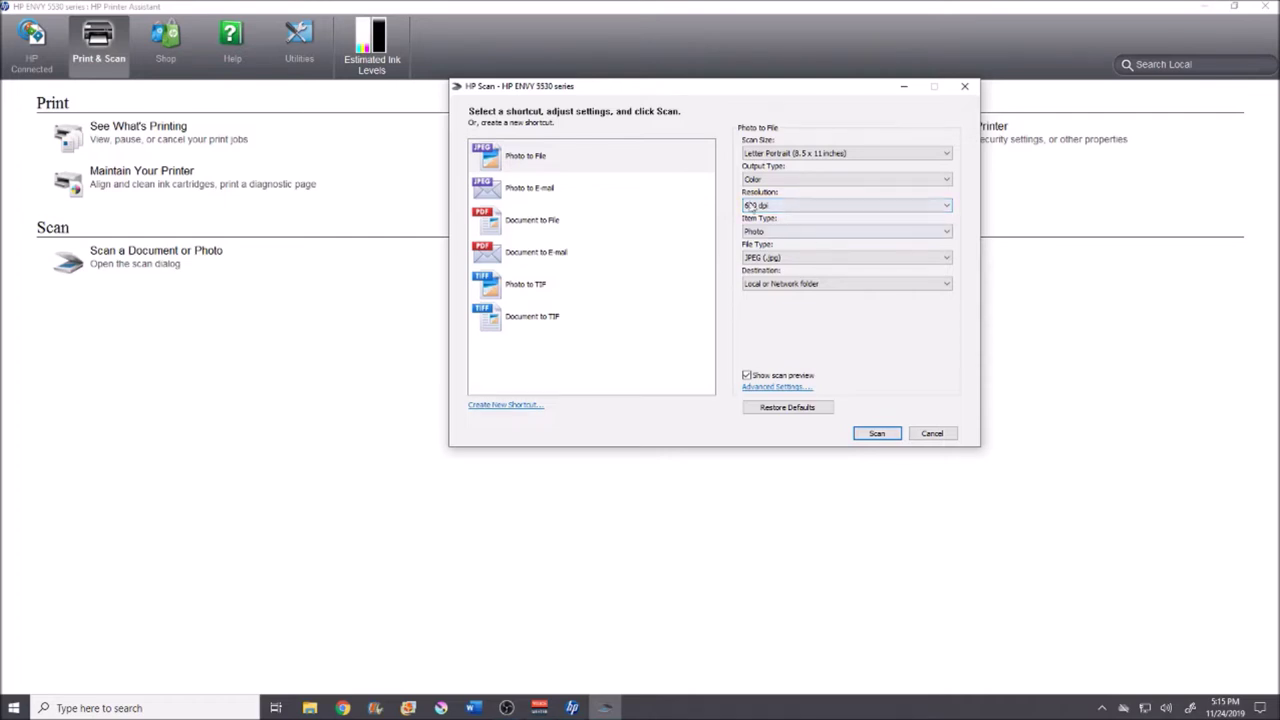
# Step: Scan the drawing and enlarge the portrait's crop to cover the whole 7.31 x 10.03 inch drawing
pyautogui.click(888, 431)
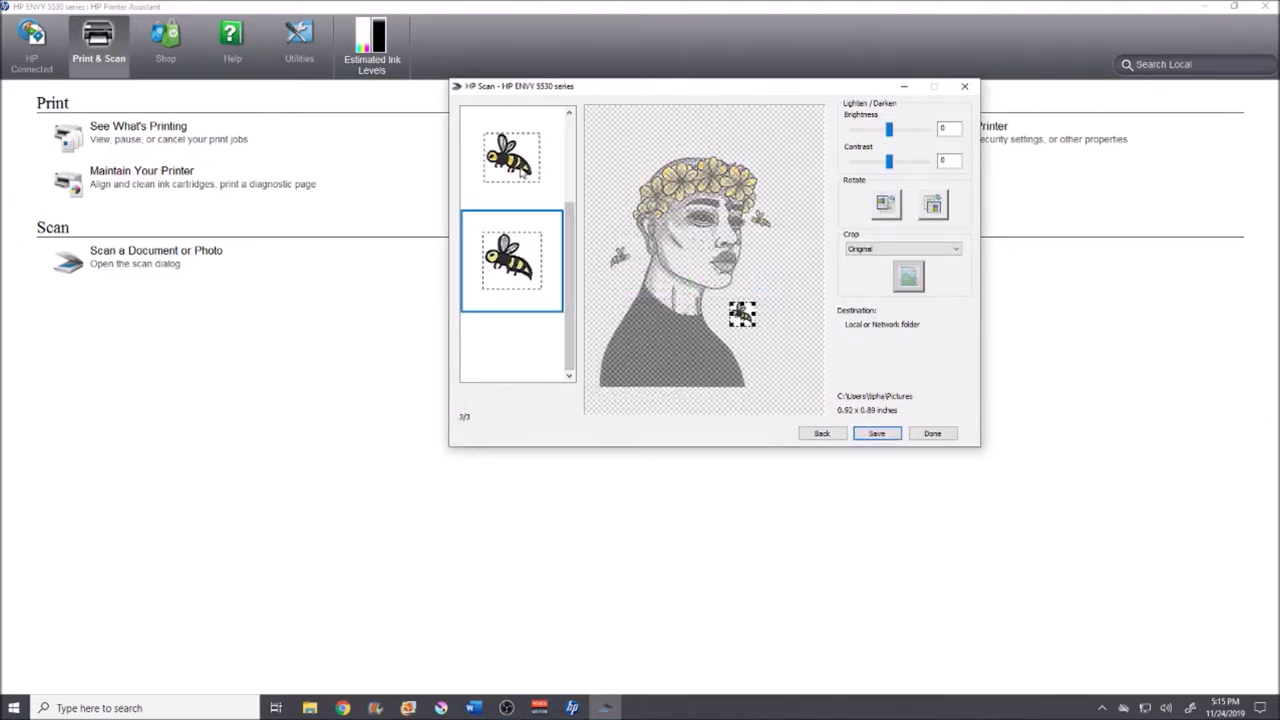
pyautogui.scroll(2, 570, 300)
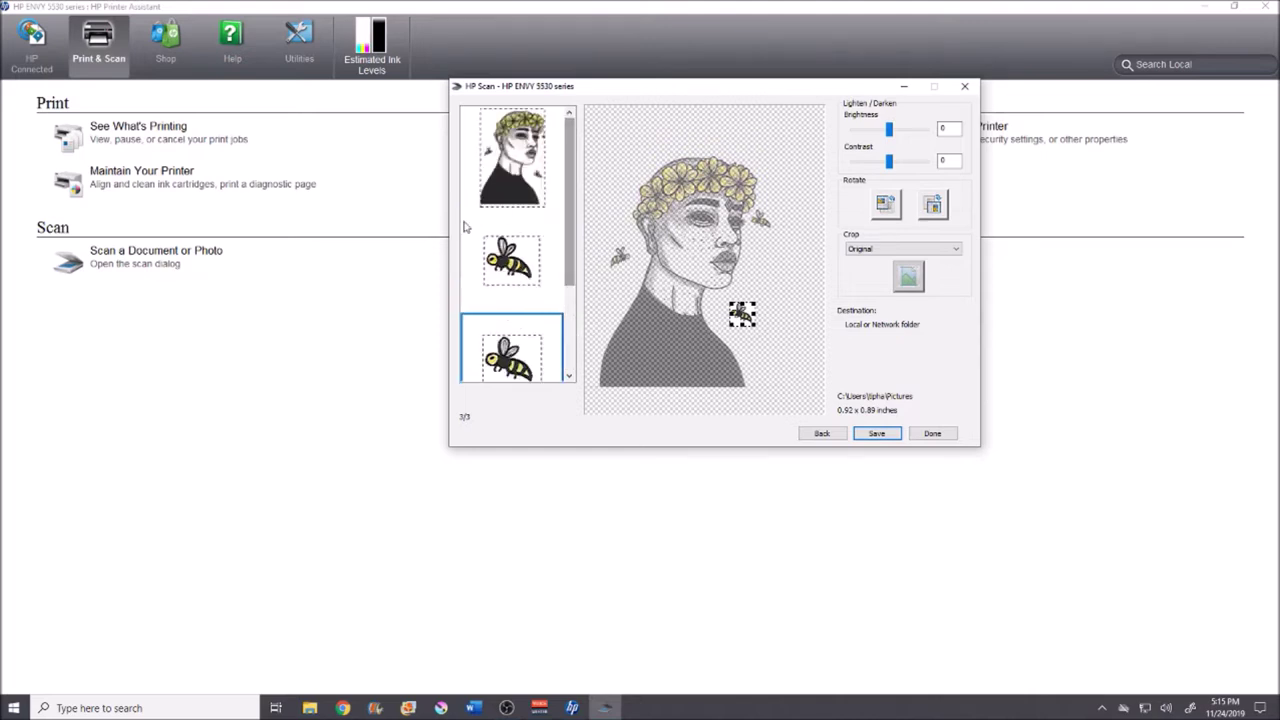
pyautogui.click(520, 166)
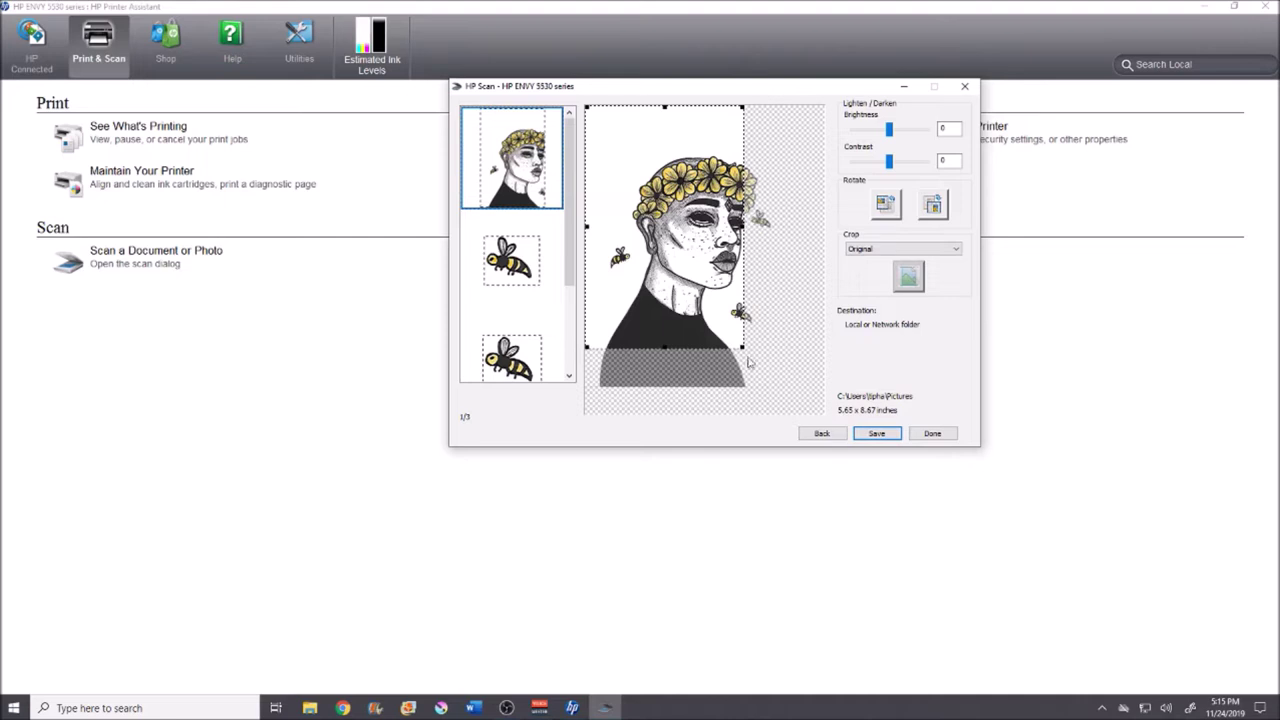
pyautogui.moveTo(742, 345); pyautogui.dragTo(788, 385)
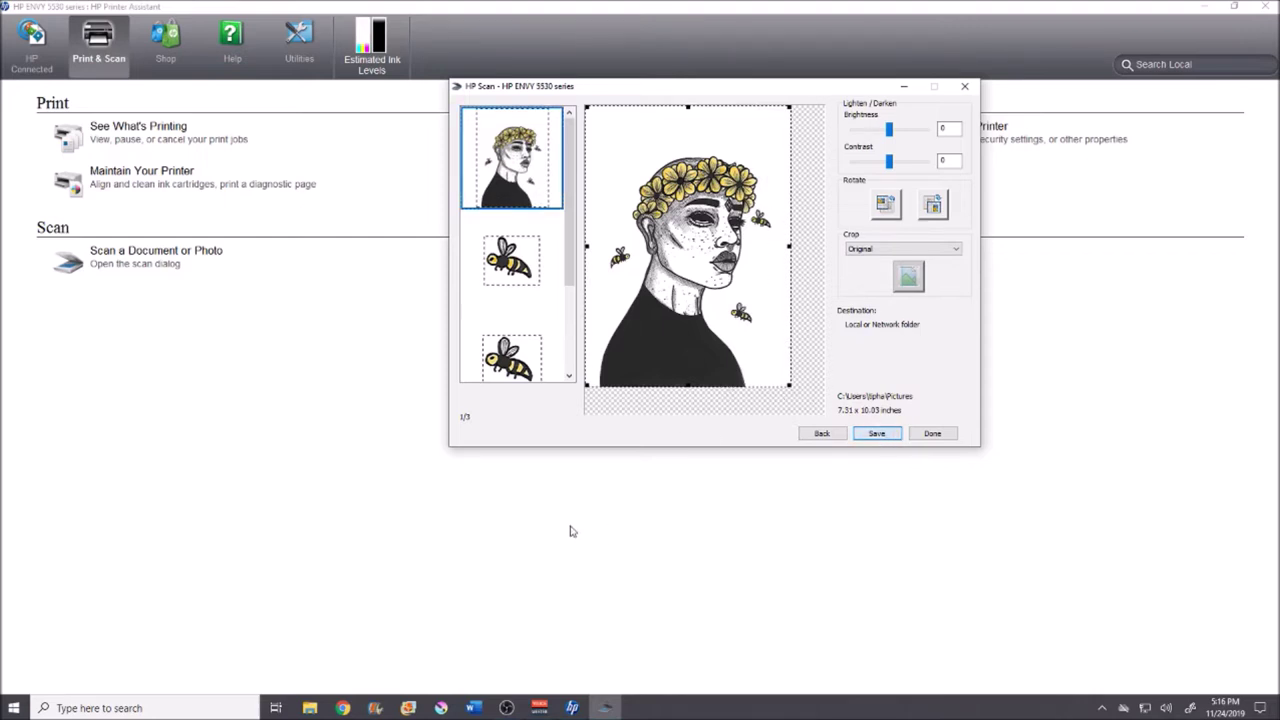
pyautogui.press('Return')
# Step: Rename the cropped portrait scan to Scan 57 and save it
pyautogui.click(606, 387)
pyautogui.press('BackSpace')
pyautogui.press('BackSpace')
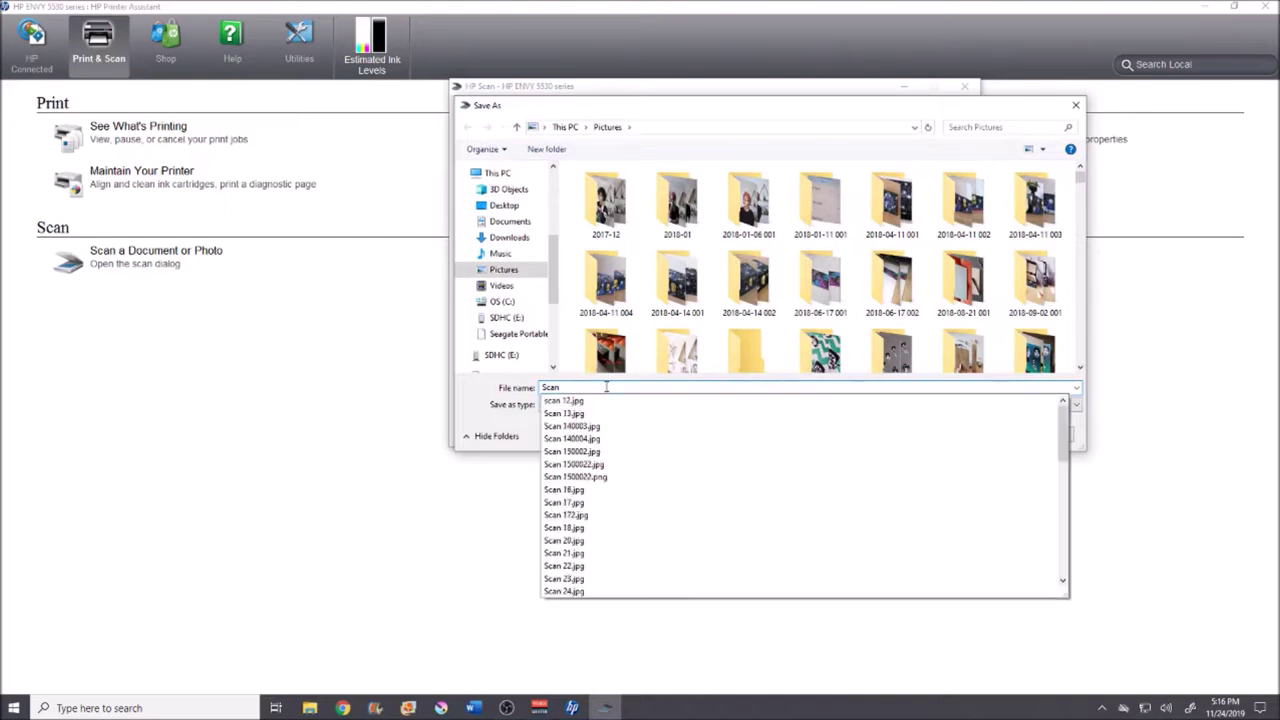
pyautogui.write('5')
pyautogui.write('5')
pyautogui.press('BackSpace')
pyautogui.write('7')
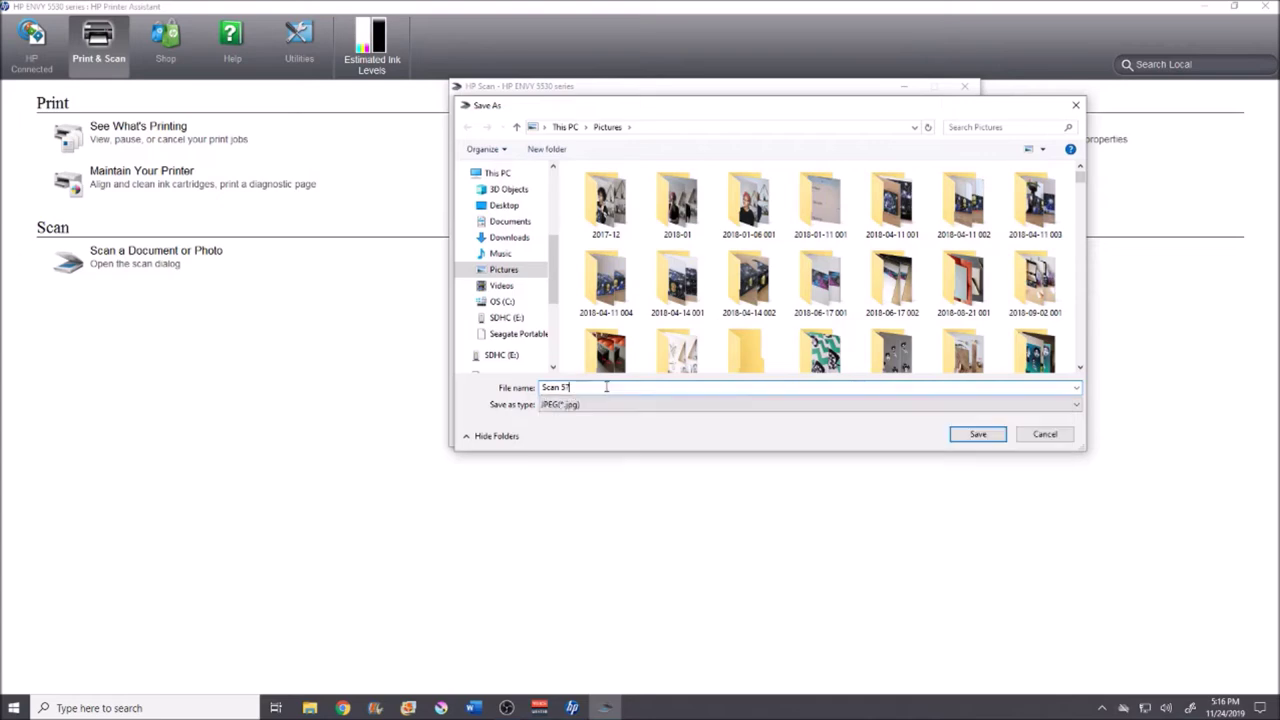
pyautogui.click(972, 437)
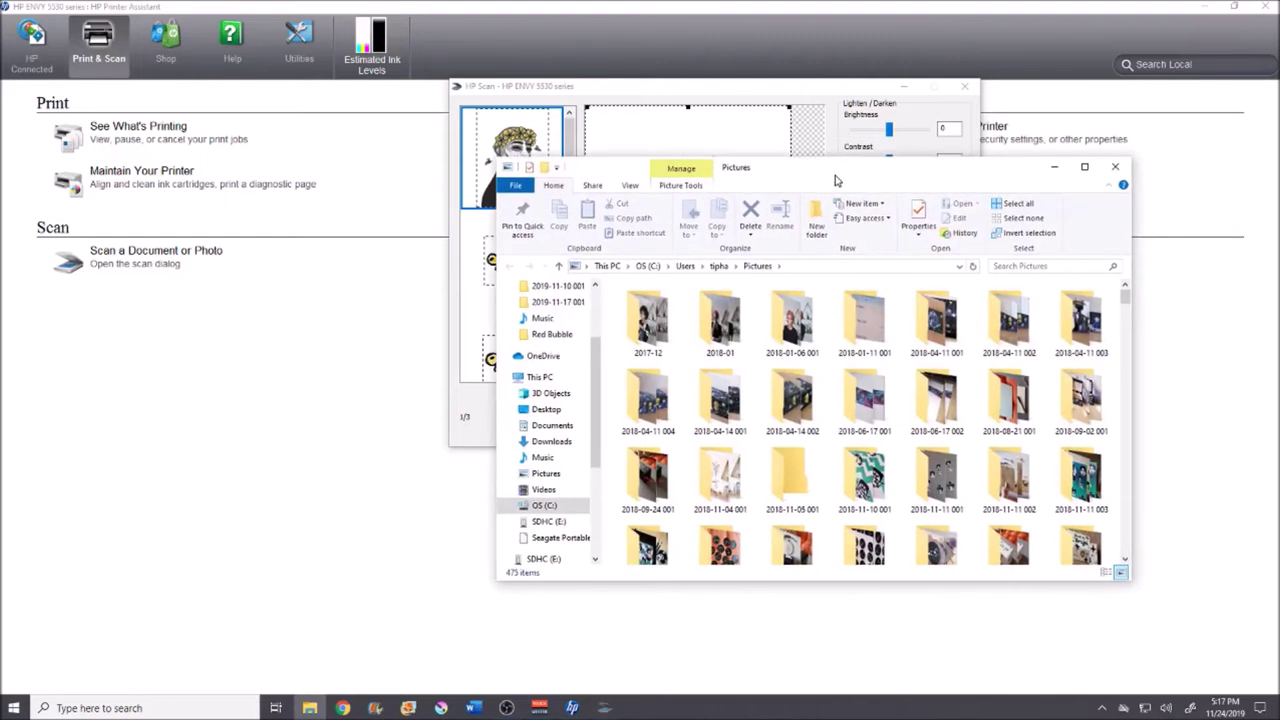
# Step: Finish scanning, close HP Printer Assistant and the Pictures folder, and launch Photo Gallery
pyautogui.click(860, 116)
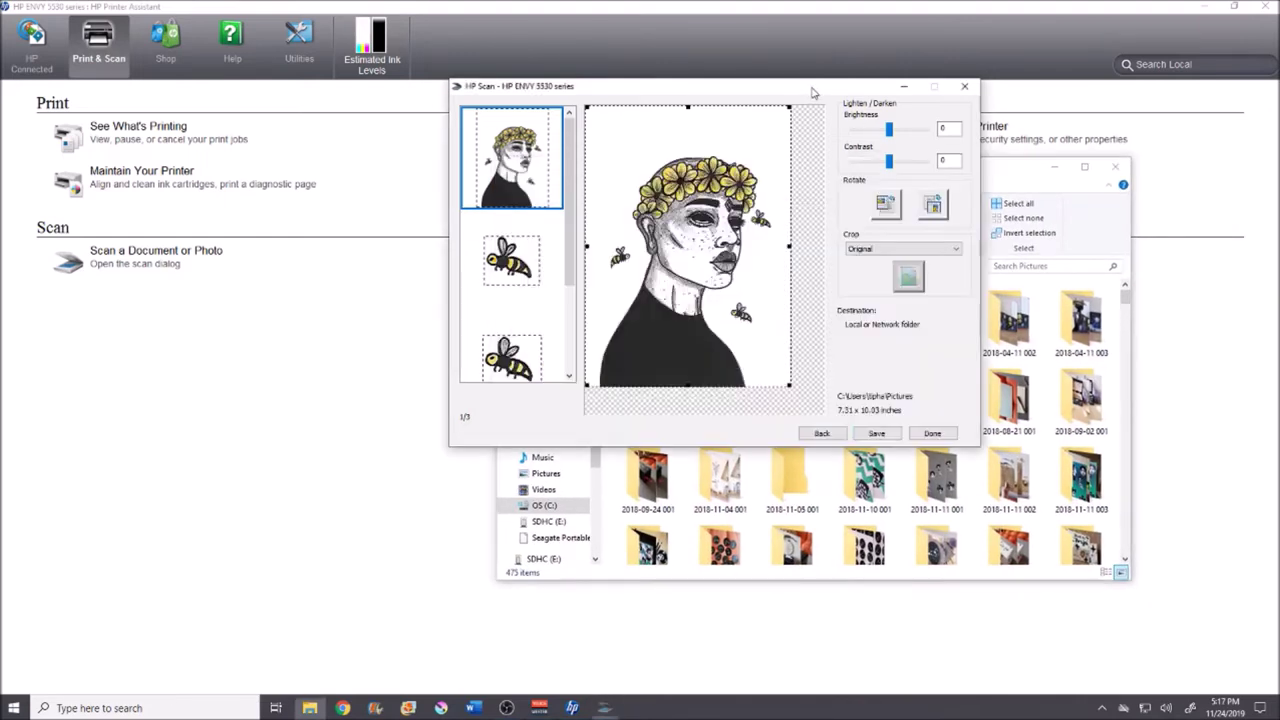
pyautogui.click(944, 439)
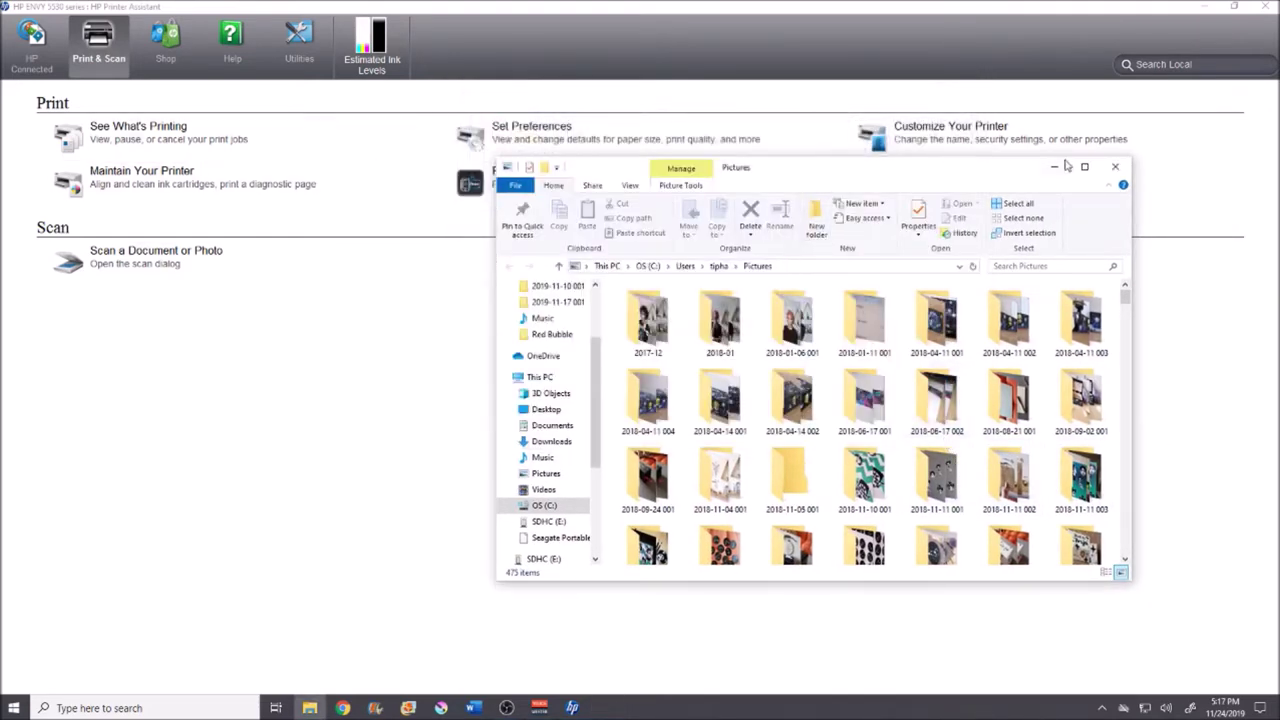
pyautogui.click(1263, 6)
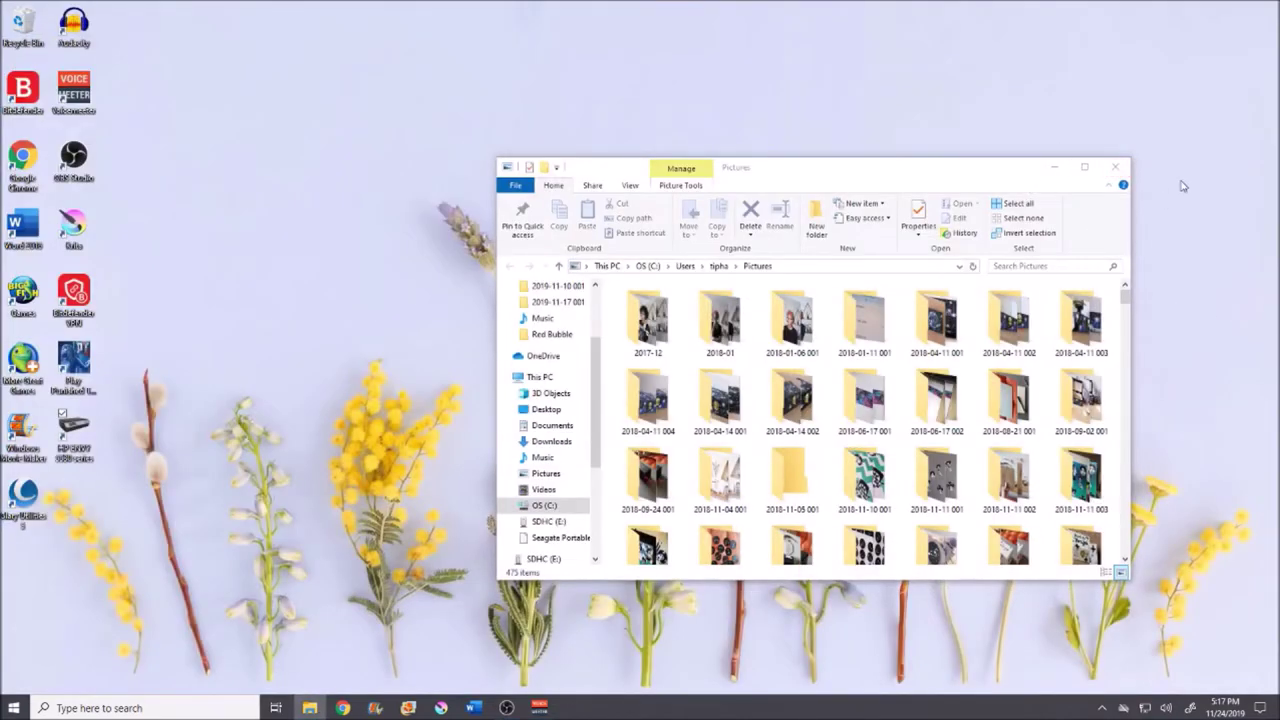
pyautogui.click(1115, 167)
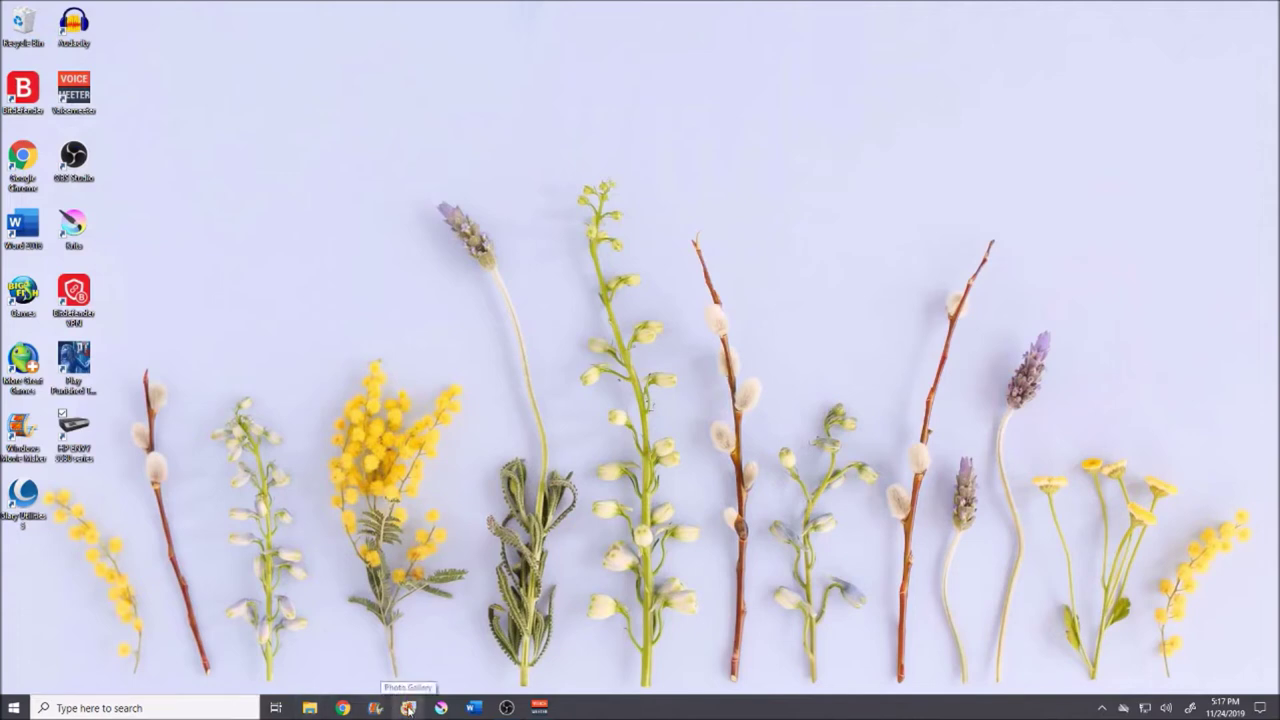
pyautogui.click(408, 708)
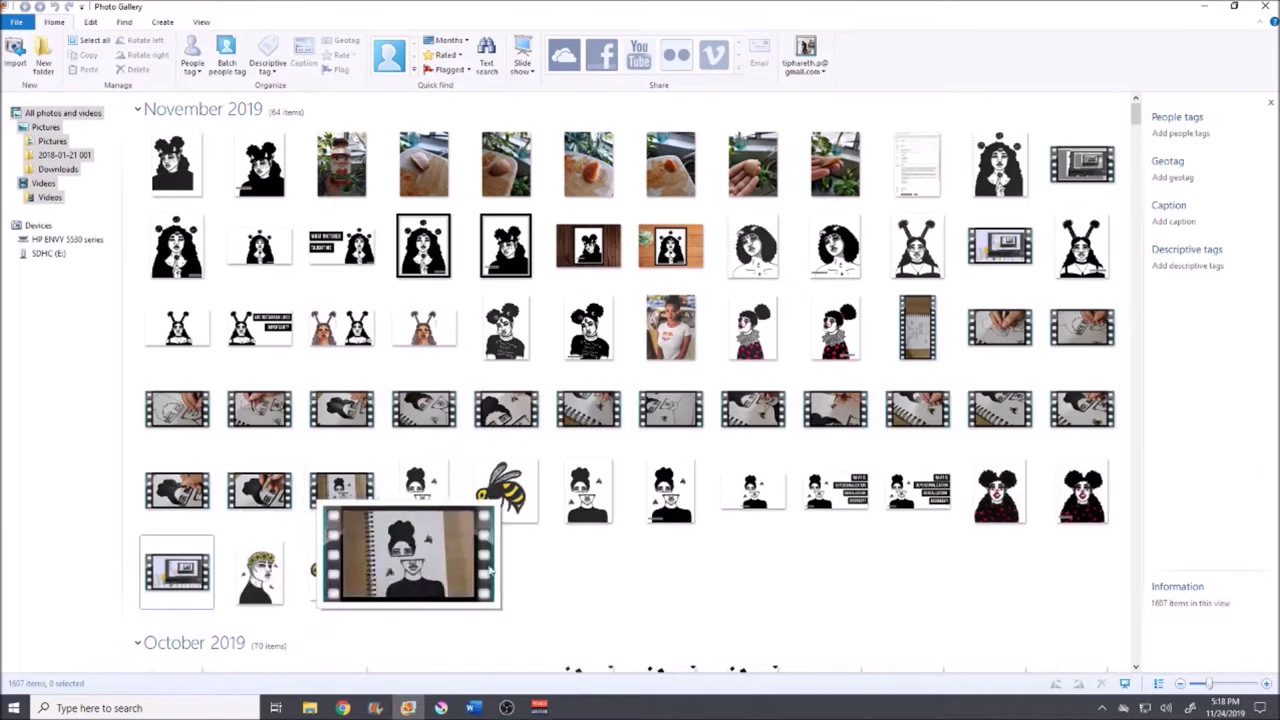
# Step: Delete the three bee scans, then open the portrait scan Scan 570001 for editing
pyautogui.moveTo(297, 338)
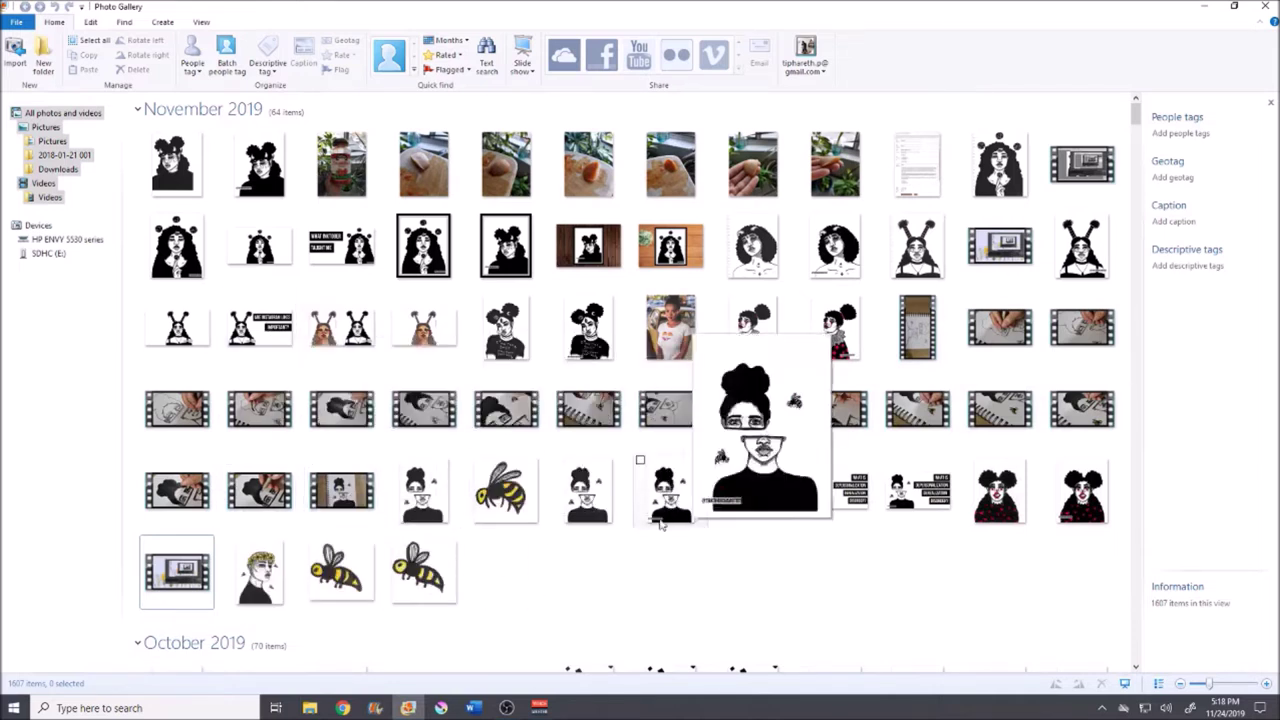
pyautogui.click(423, 575)
pyautogui.rightClick(420, 566)
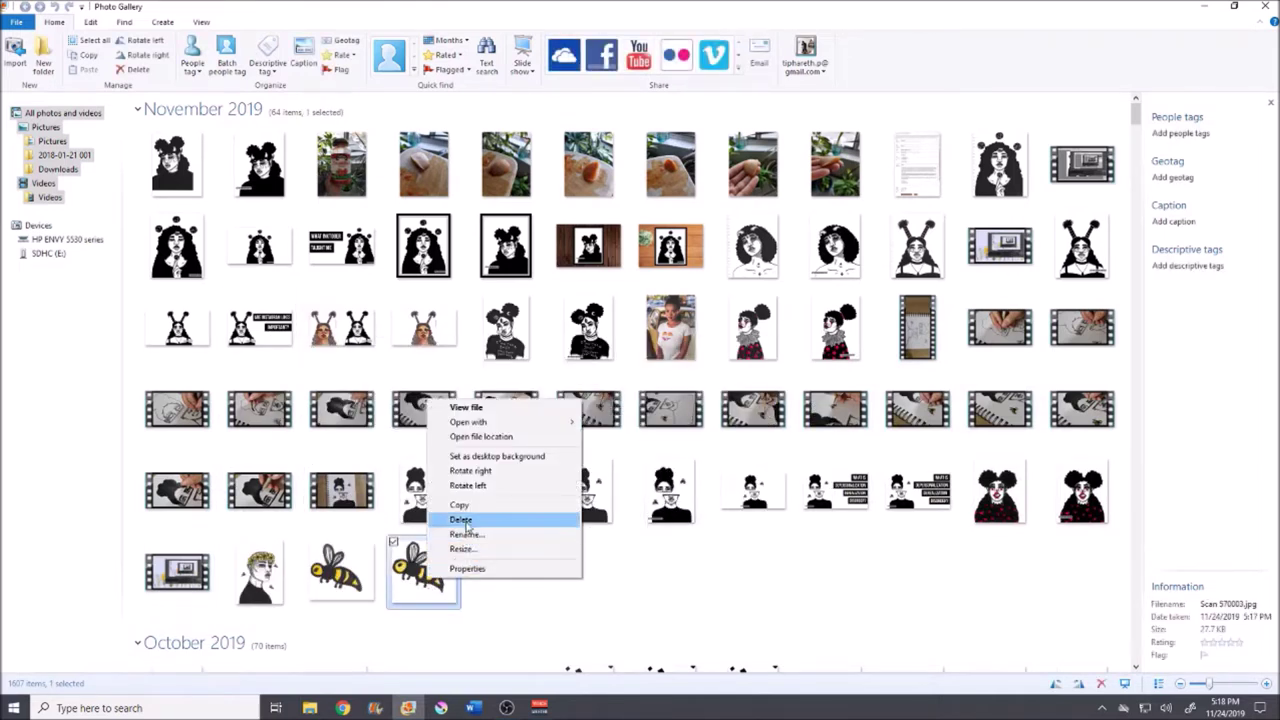
pyautogui.click(450, 514)
pyautogui.rightClick(357, 566)
pyautogui.click(382, 511)
pyautogui.rightClick(500, 490)
pyautogui.click(533, 609)
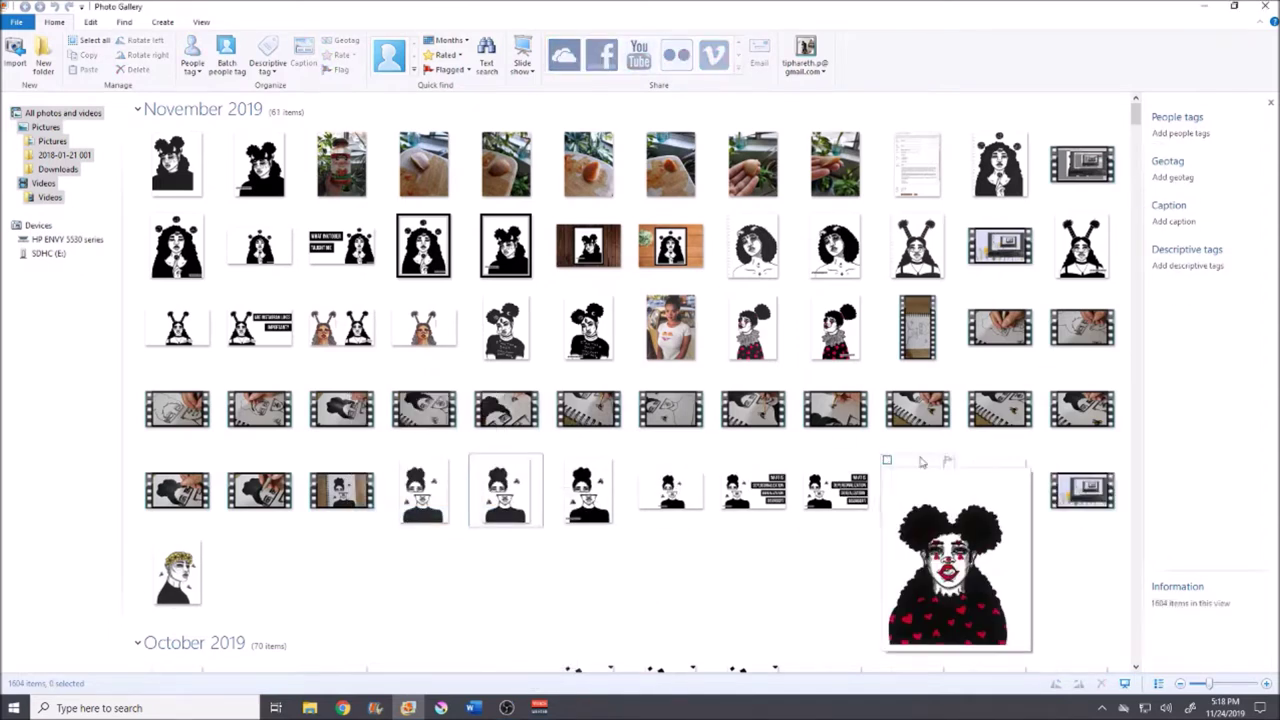
pyautogui.doubleClick(160, 580)
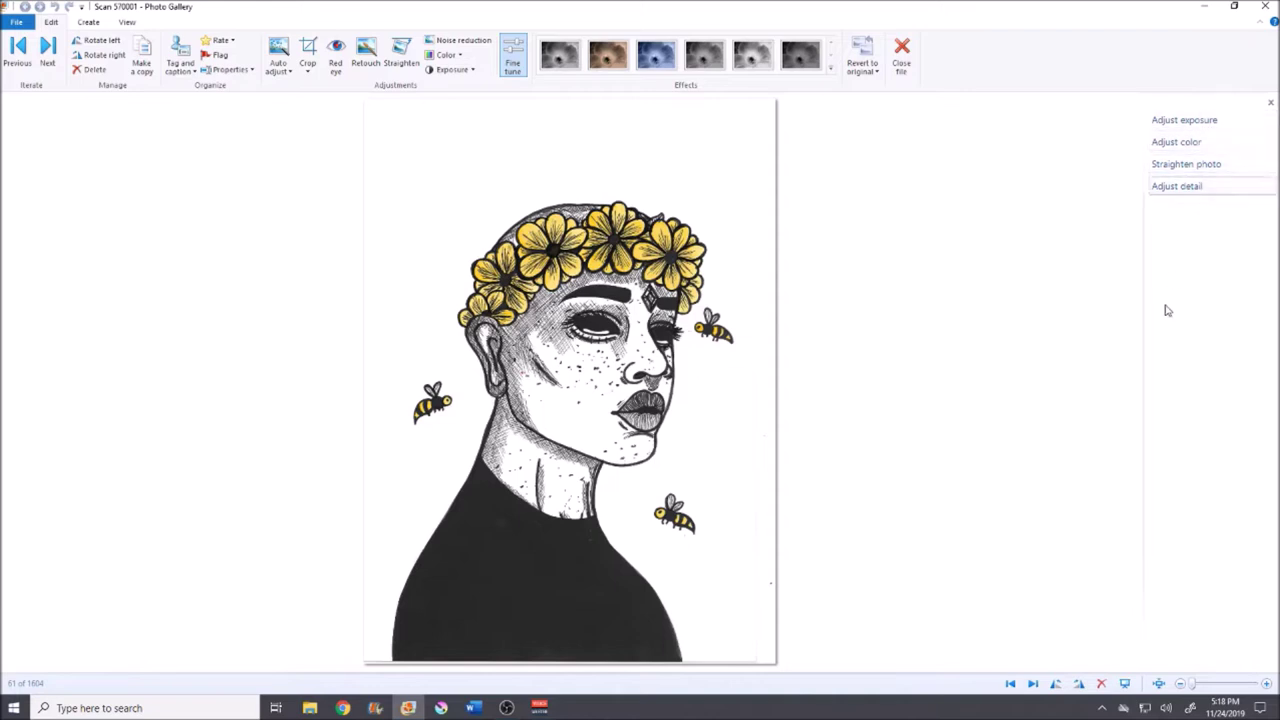
# Step: Adjust the portrait's shadows, contrast and highlights to brighten the paper, then close to save
pyautogui.click(510, 58)
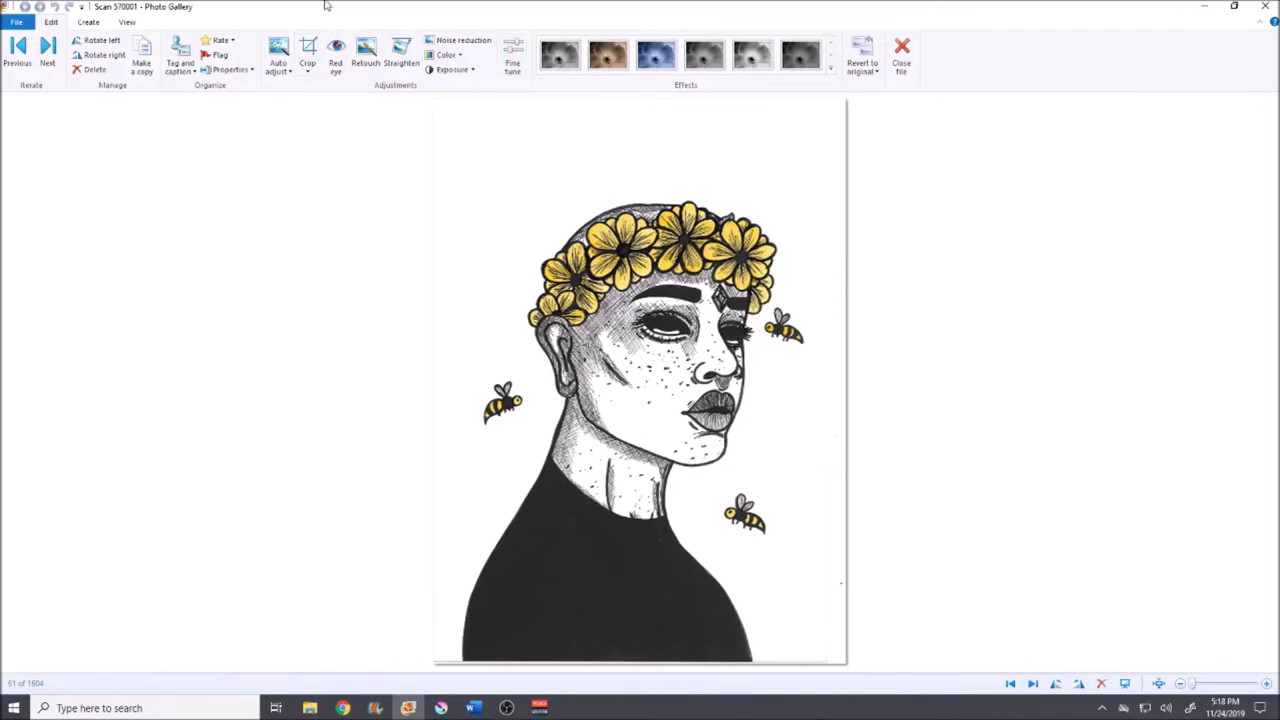
pyautogui.click(511, 60)
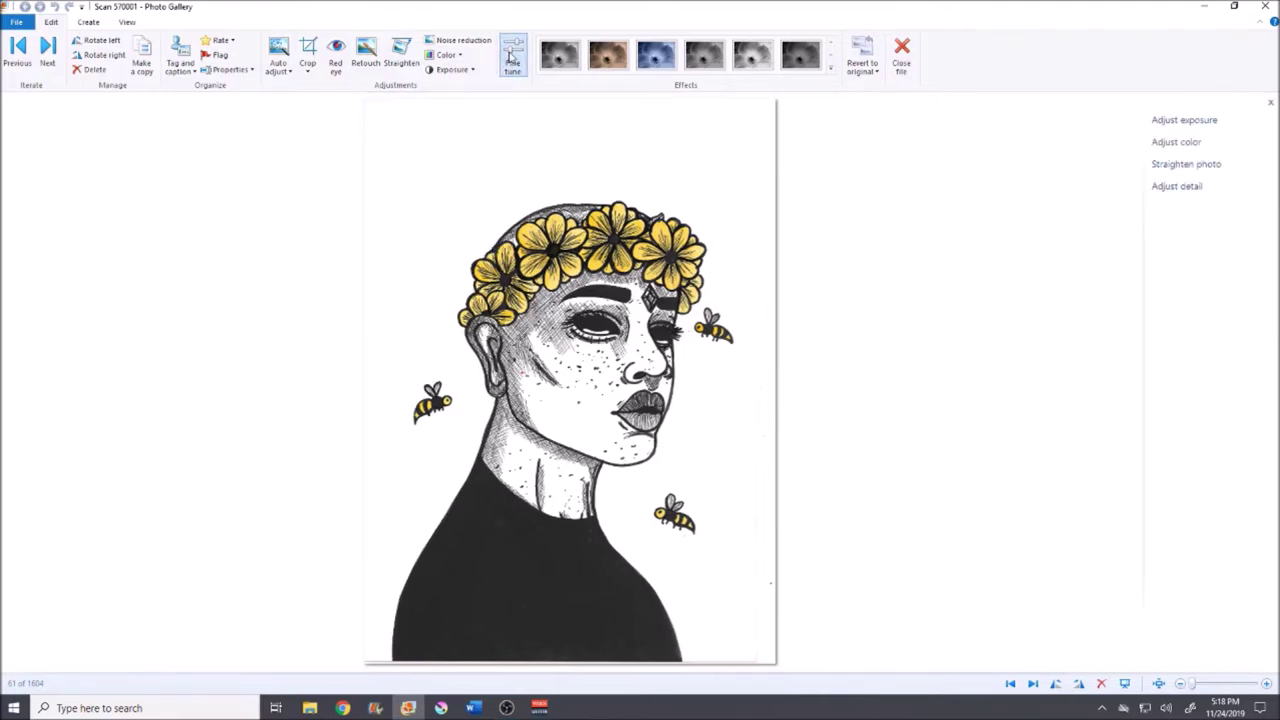
pyautogui.click(1213, 121)
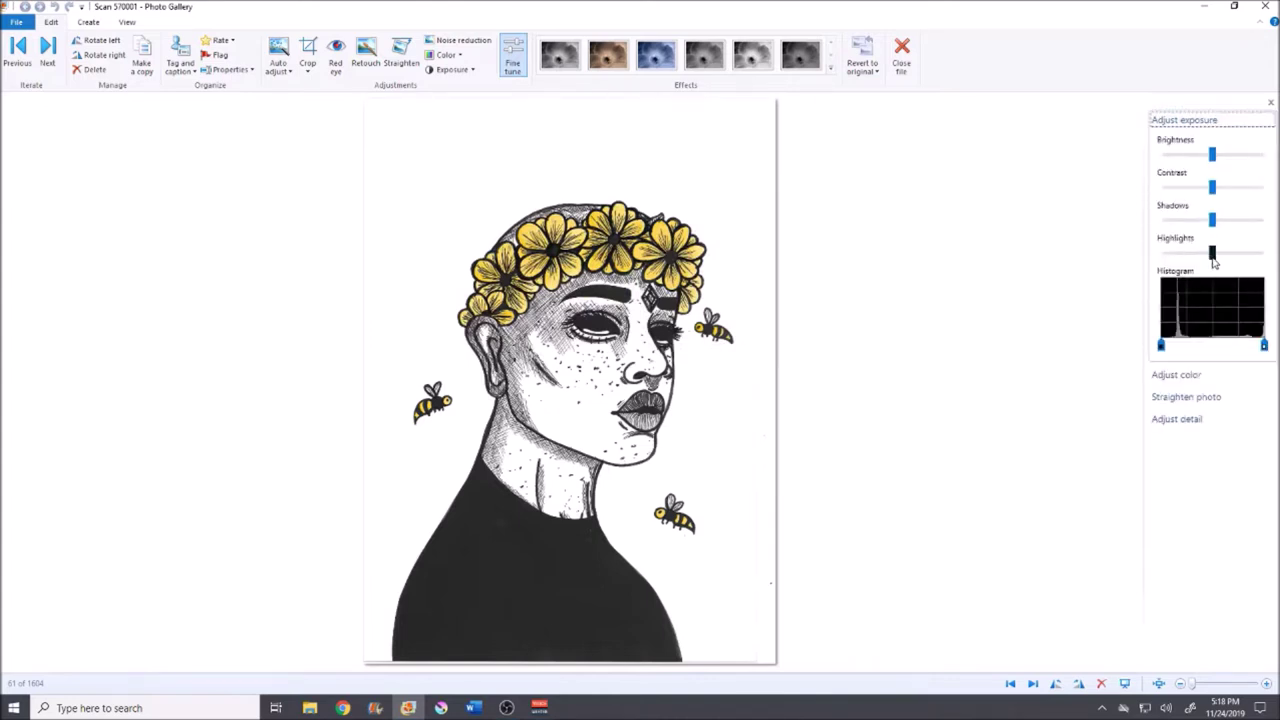
pyautogui.moveTo(1213, 260)
pyautogui.mouseDown()
pyautogui.moveTo(1180, 268)
pyautogui.moveTo(1258, 262)
pyautogui.moveTo(1188, 276)
pyautogui.mouseUp()
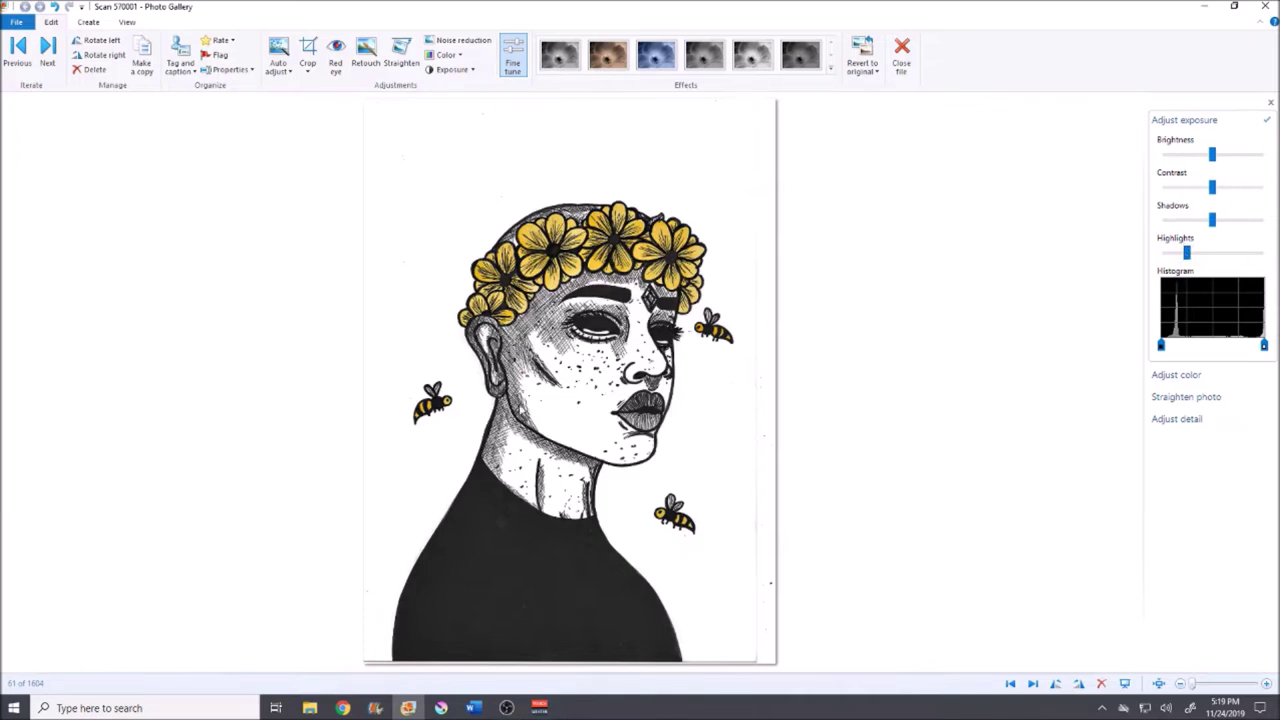
pyautogui.moveTo(1212, 220); pyautogui.dragTo(1187, 236)
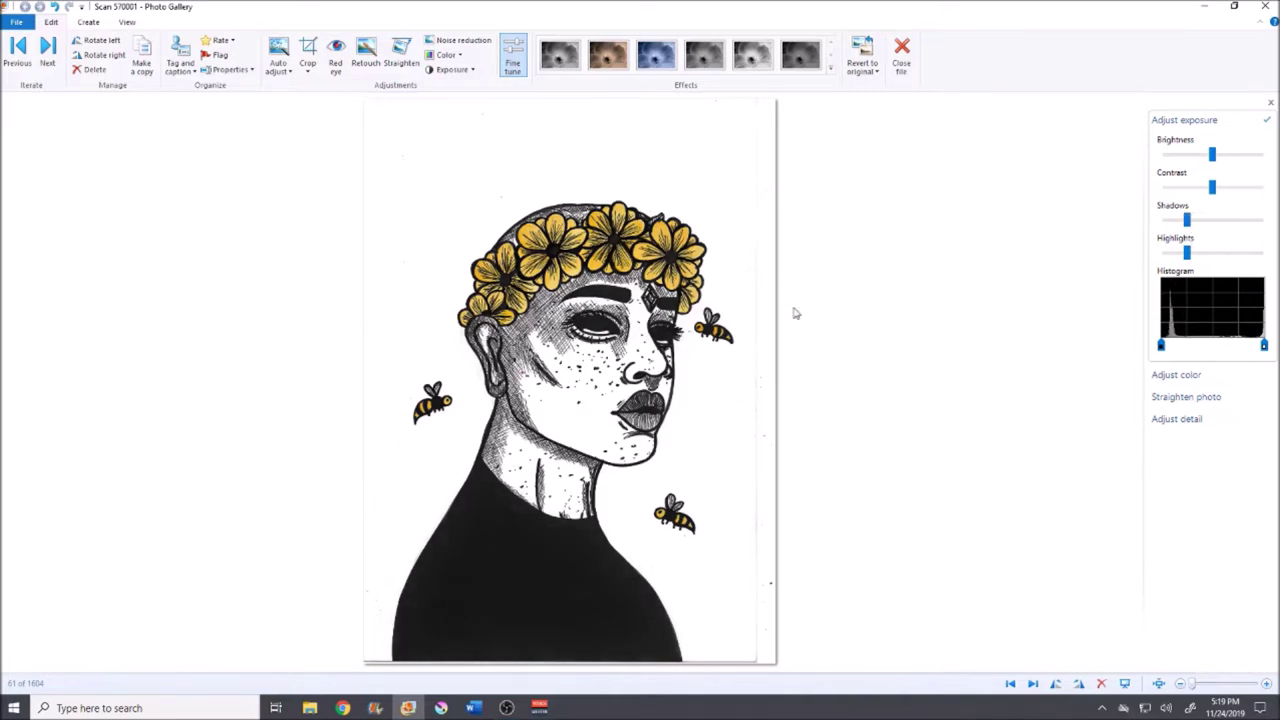
pyautogui.moveTo(1188, 232); pyautogui.dragTo(1208, 190)
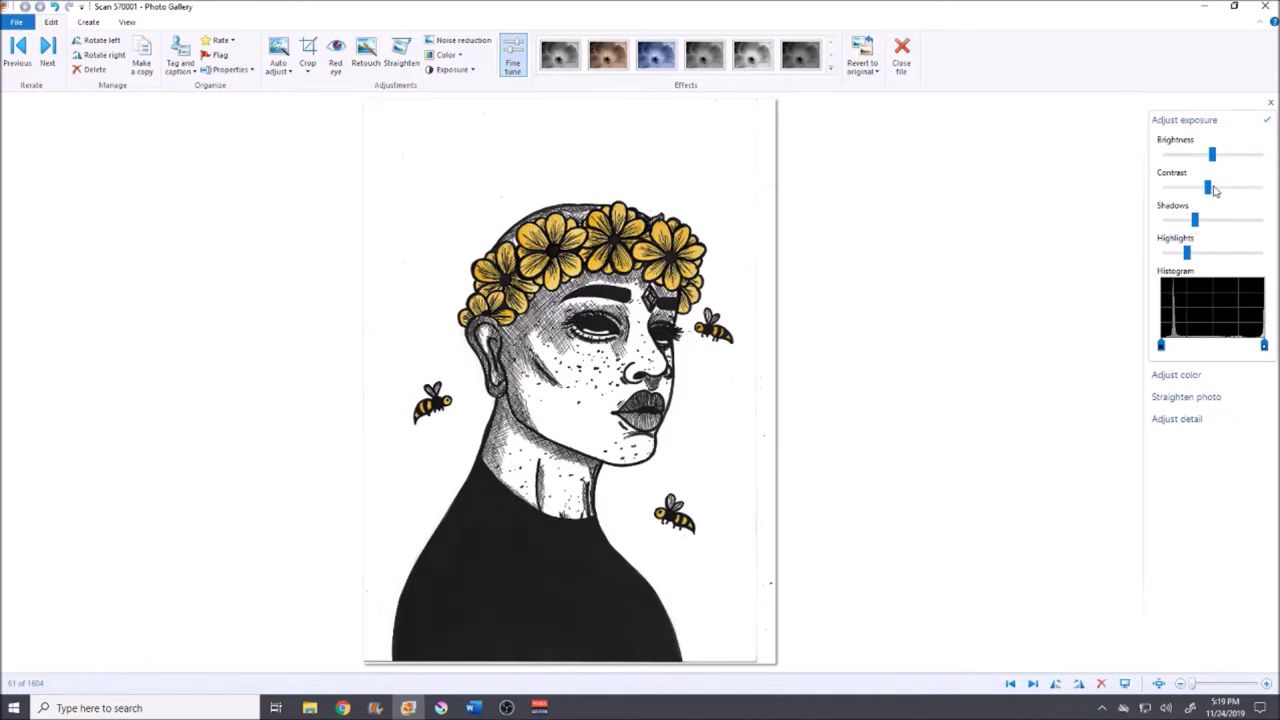
pyautogui.moveTo(1211, 193); pyautogui.dragTo(1209, 190)
pyautogui.moveTo(1188, 257); pyautogui.dragTo(1207, 257)
pyautogui.moveTo(1207, 257); pyautogui.dragTo(1204, 258)
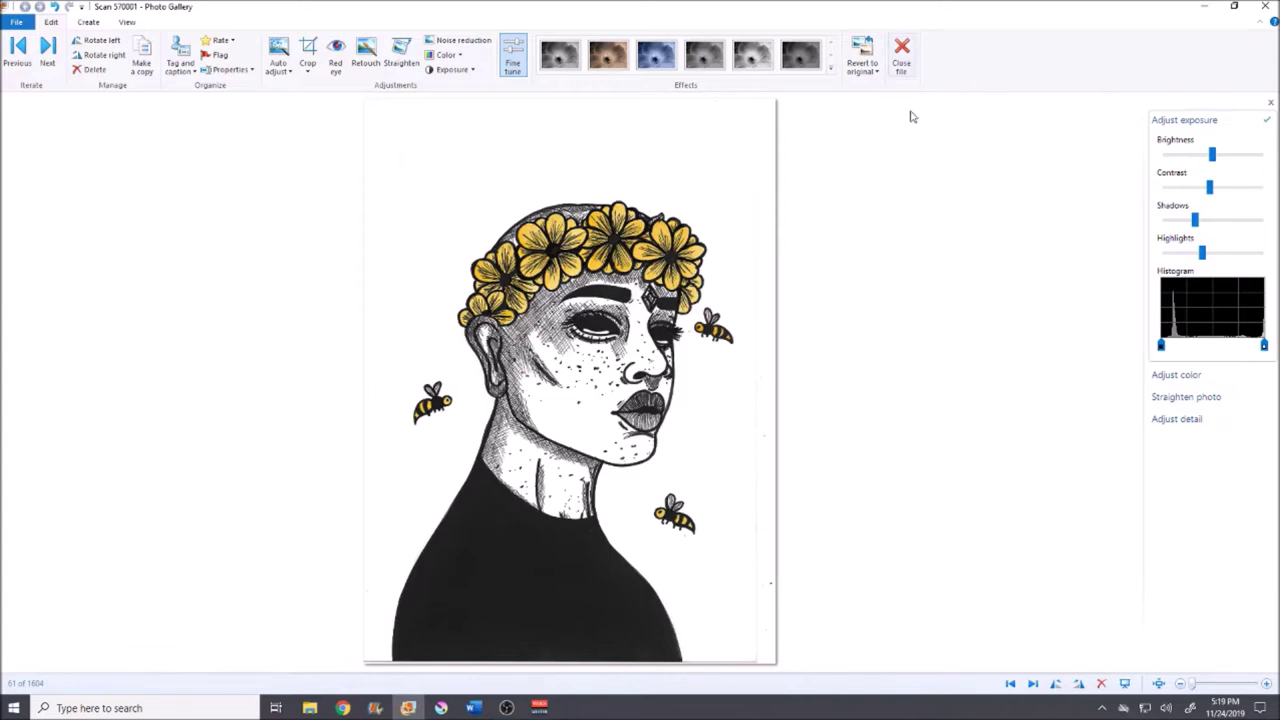
pyautogui.click(901, 50)
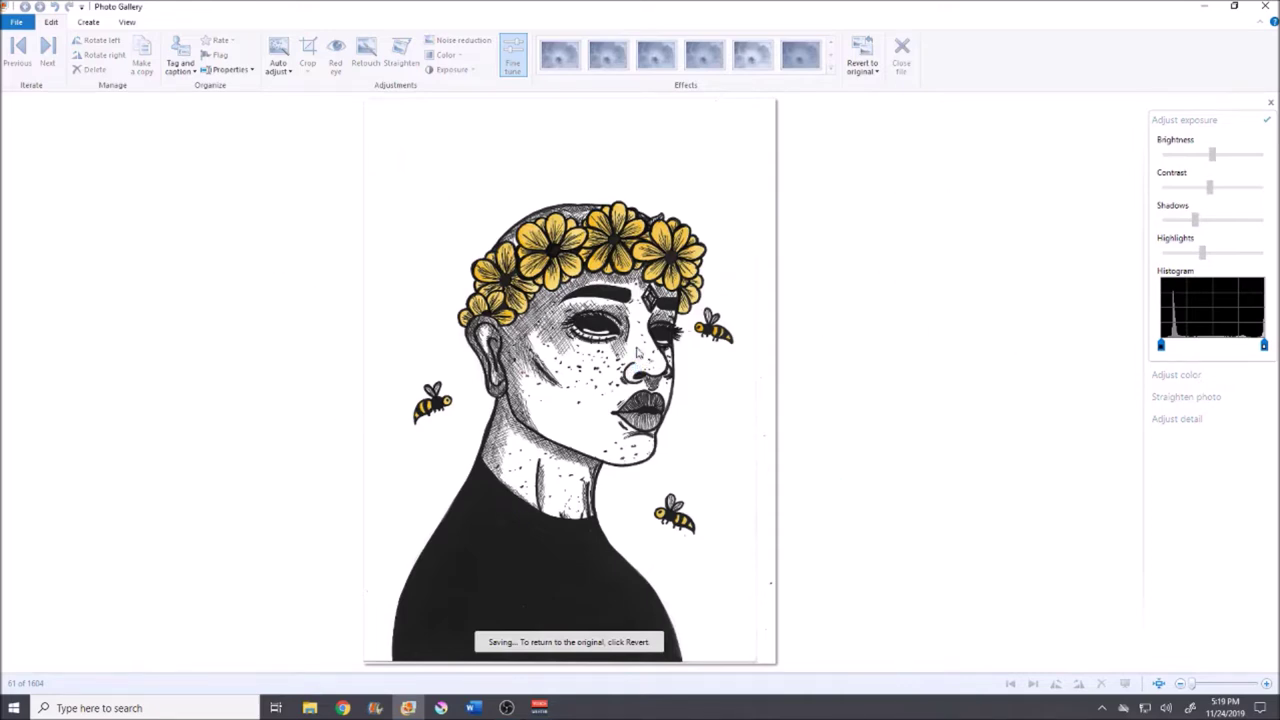
# Step: Check the edited scan, then open Scan 570001.jpg in Krita via Open with
pyautogui.doubleClick(189, 574)
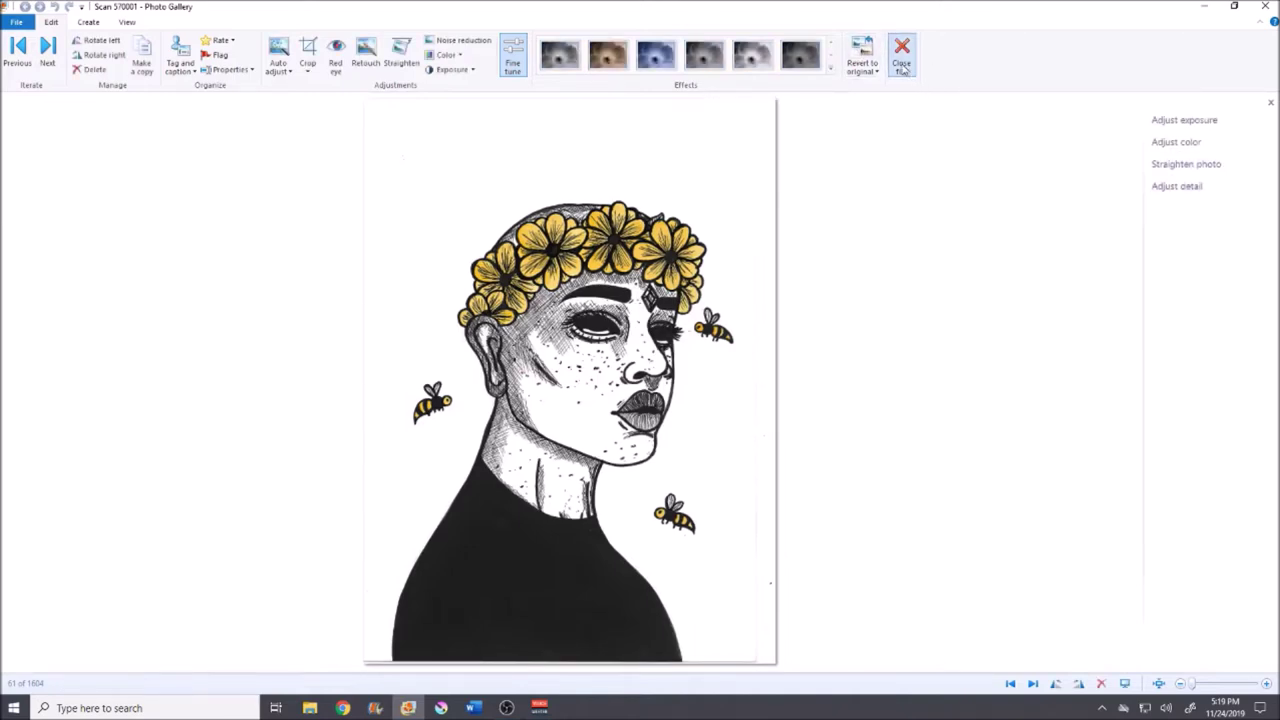
pyautogui.click(901, 52)
pyautogui.rightClick(160, 560)
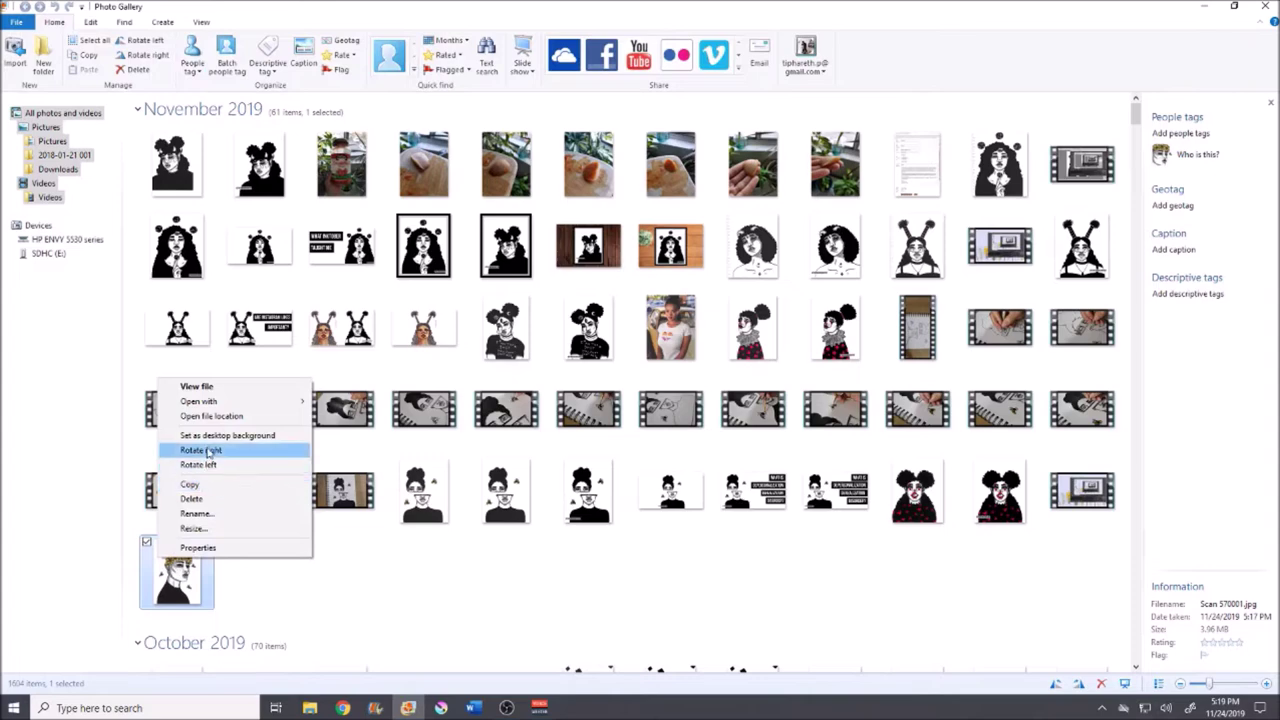
pyautogui.moveTo(205, 403)
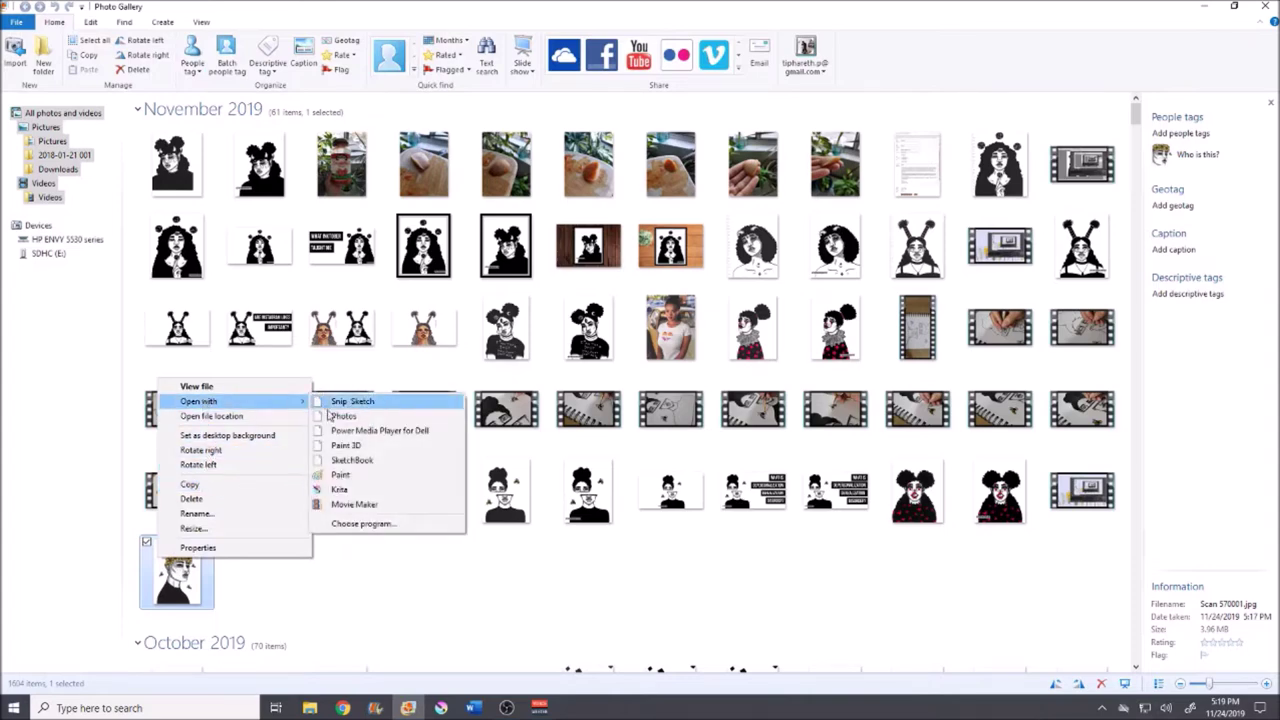
pyautogui.click(357, 488)
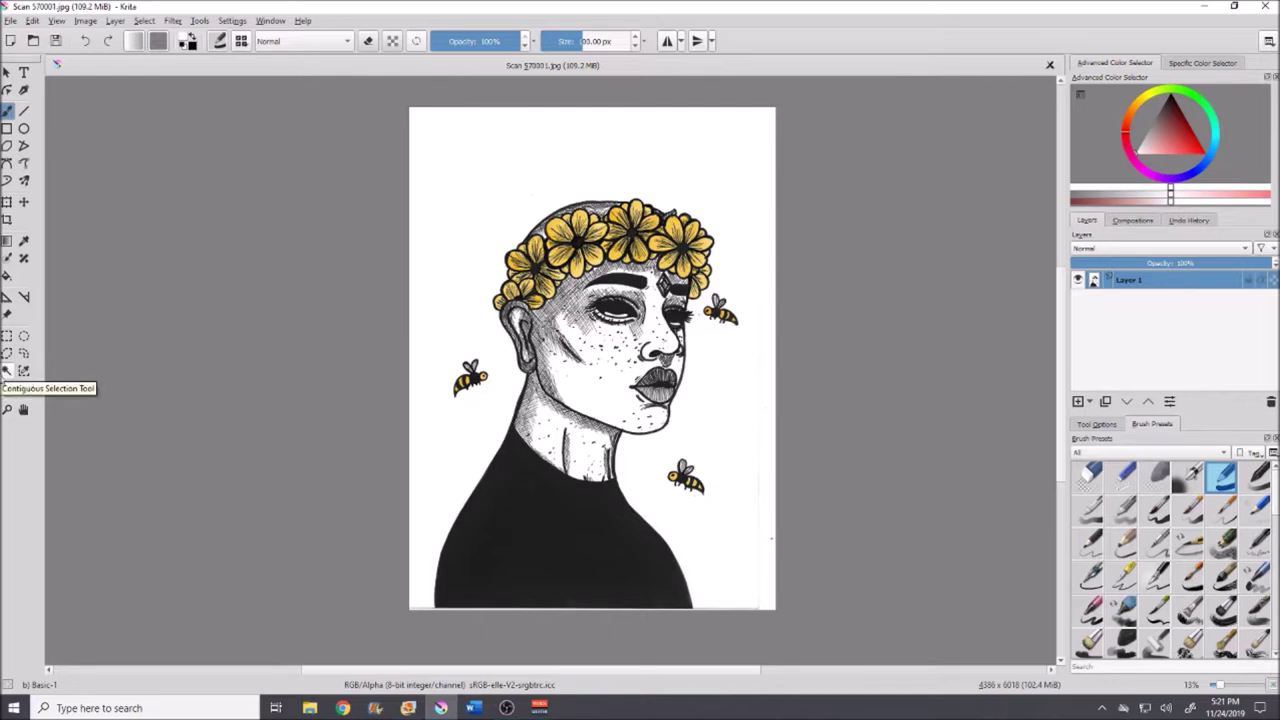
# Step: Select the white background with Contiguous Selection, delete it, and deselect
pyautogui.click(7, 375)
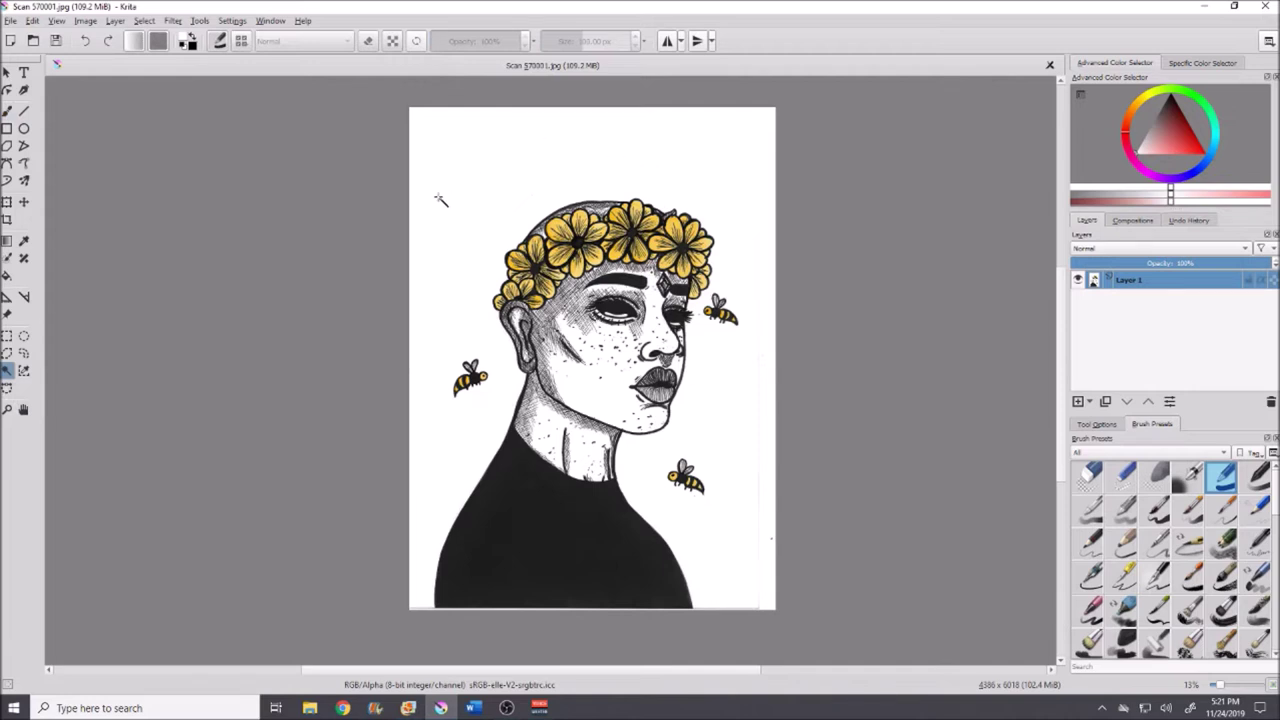
pyautogui.click(516, 192)
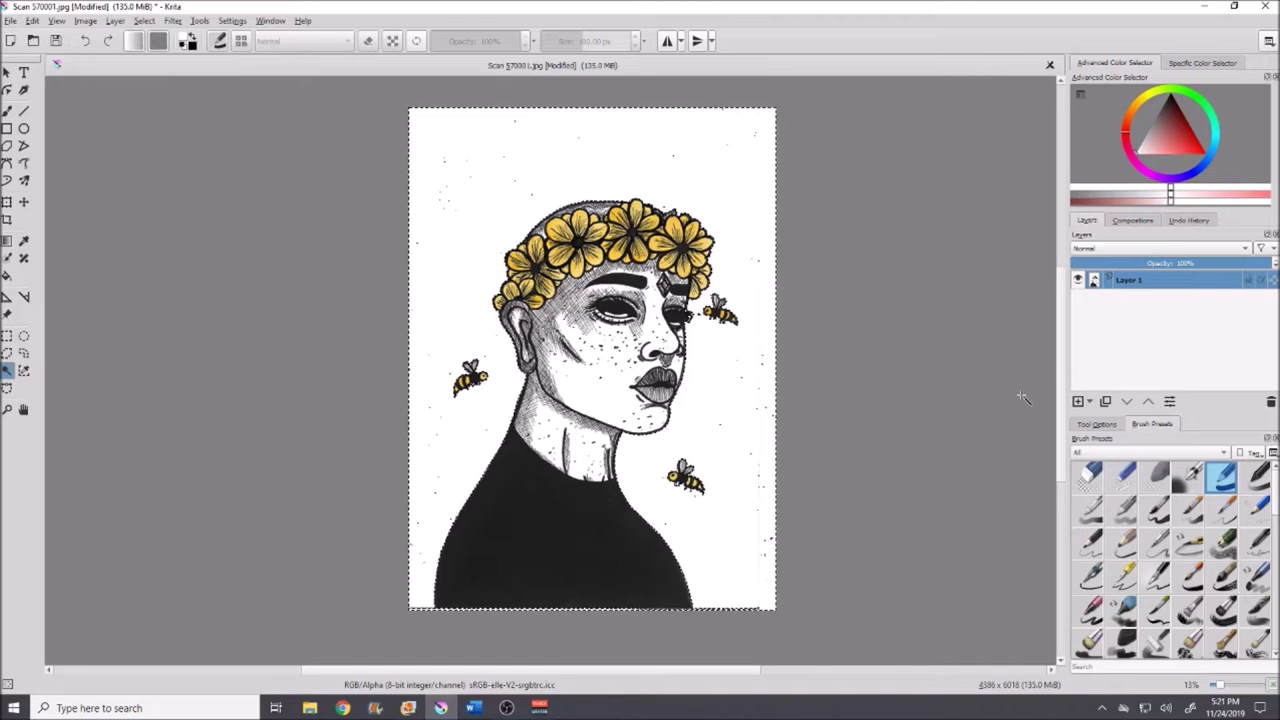
pyautogui.press('Delete')
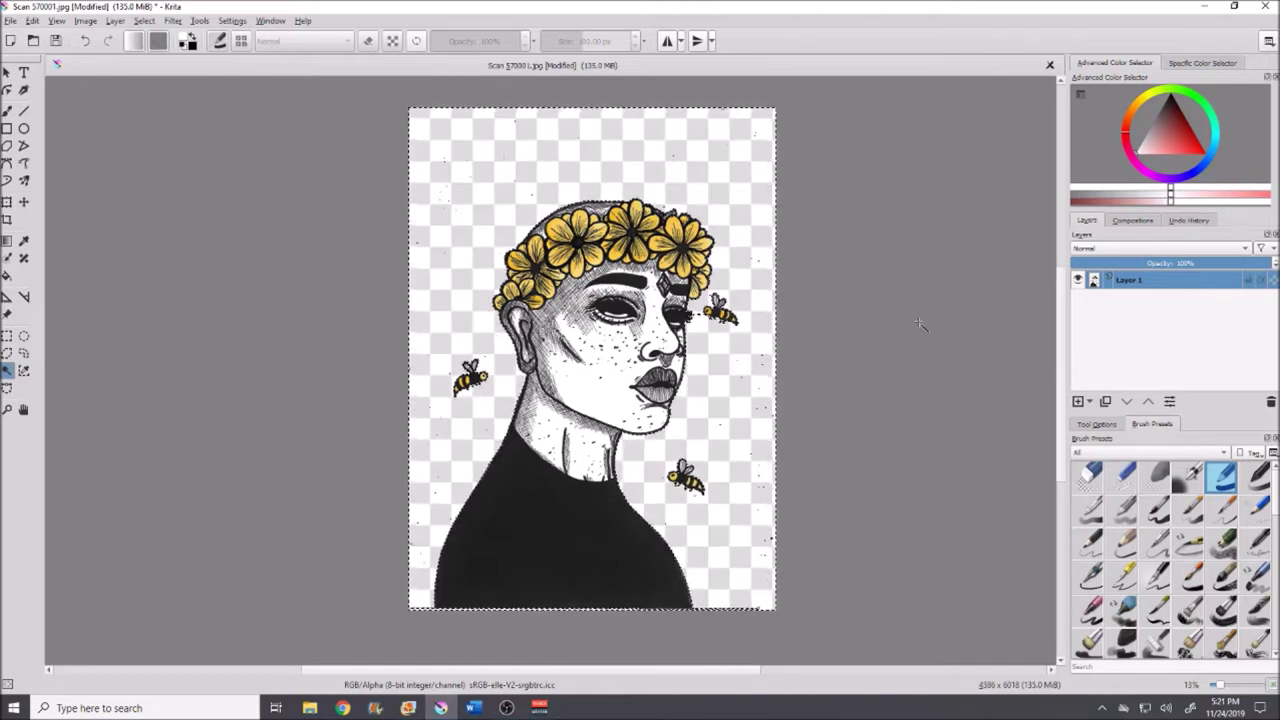
pyautogui.hotkey('ctrl', 'shift', 'a')
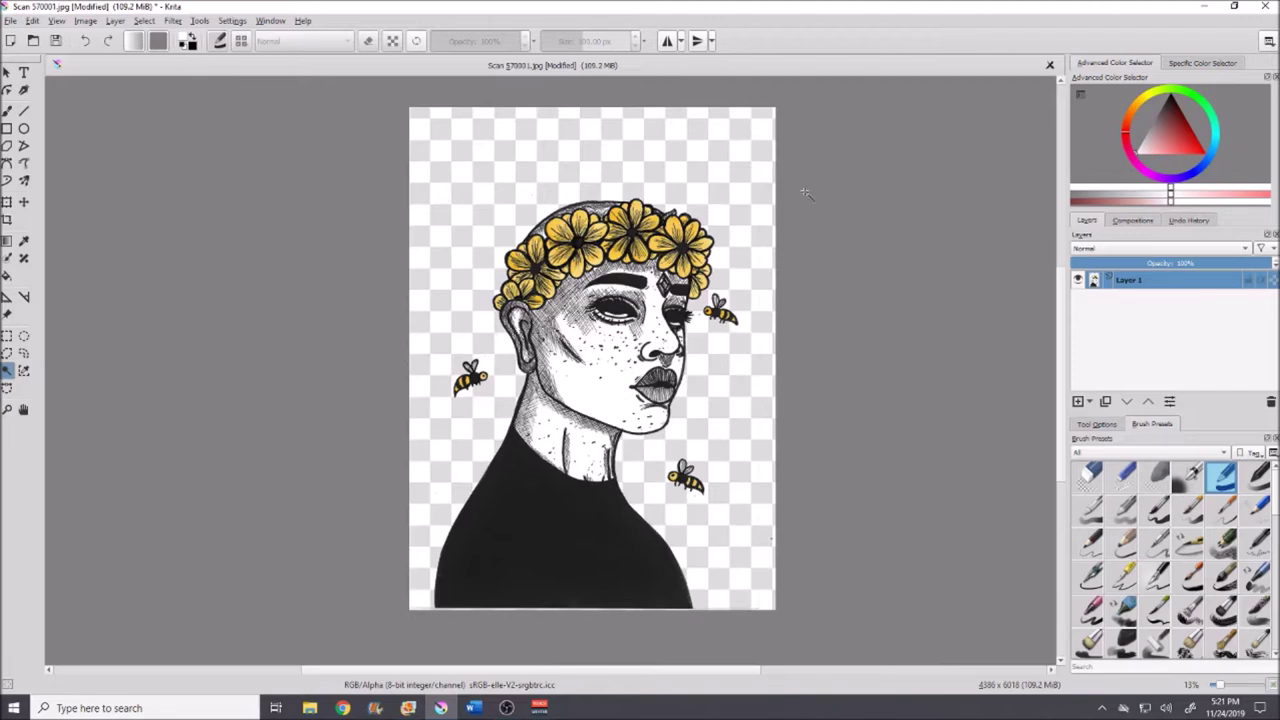
pyautogui.scroll(5, 740, 370)
pyautogui.scroll(-4, 740, 370)
pyautogui.scroll(3, 758, 438)
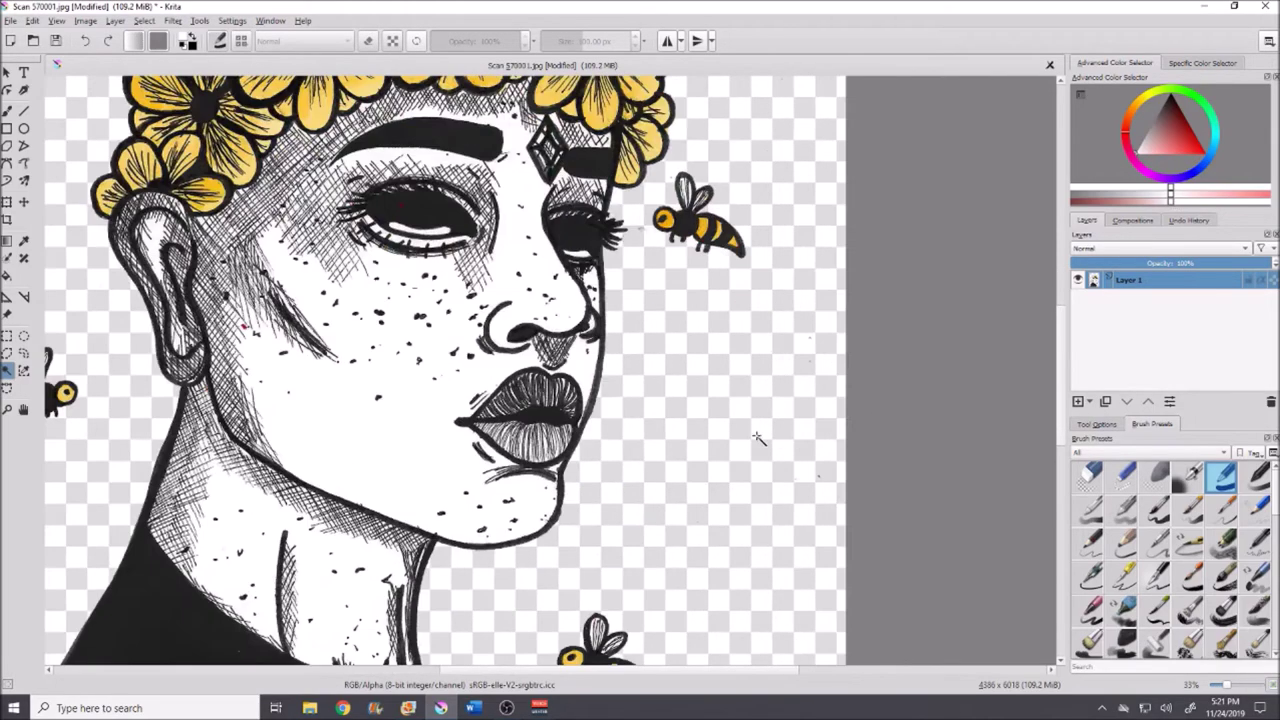
pyautogui.scroll(3, 789, 362)
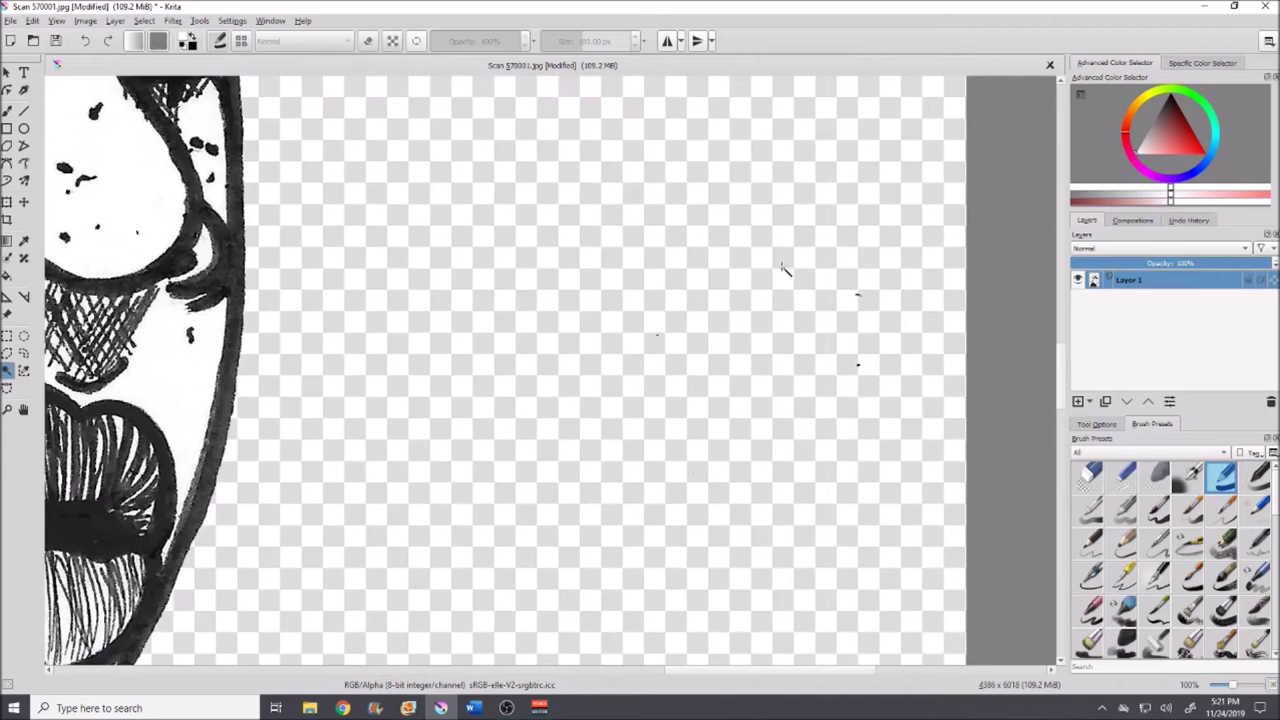
pyautogui.scroll(-4, 855, 397)
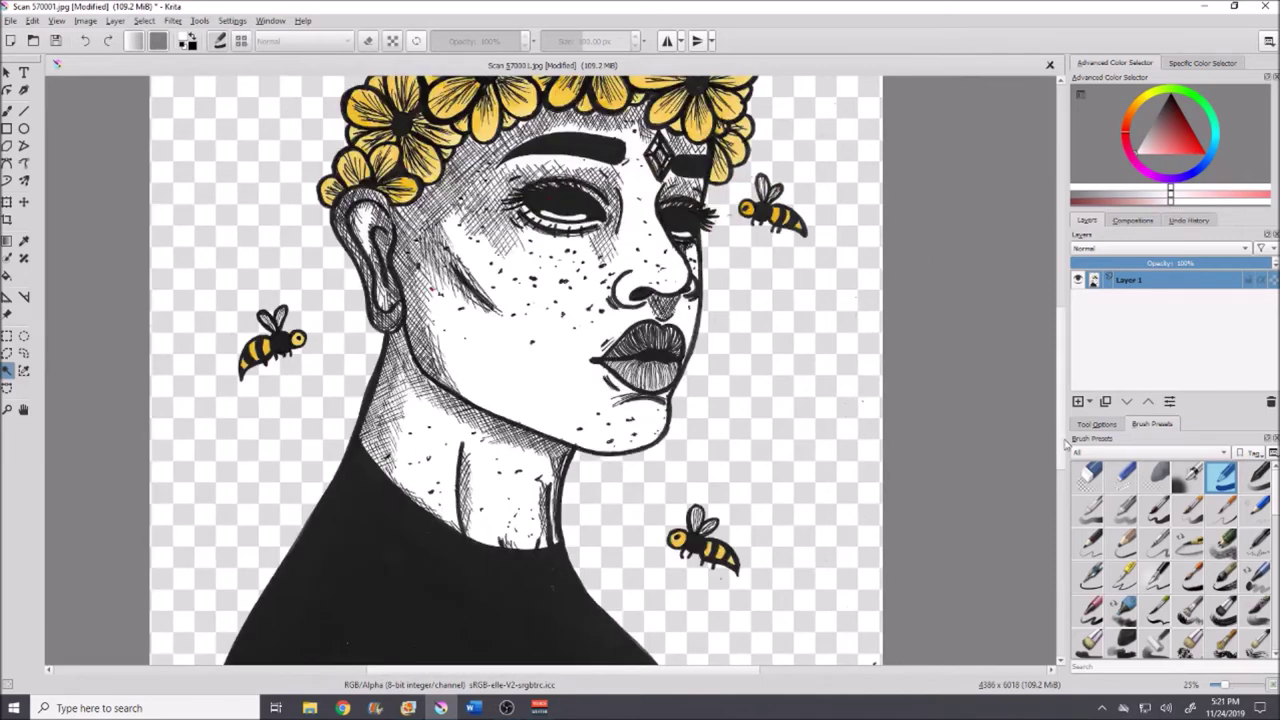
pyautogui.scroll(-5, 847, 247)
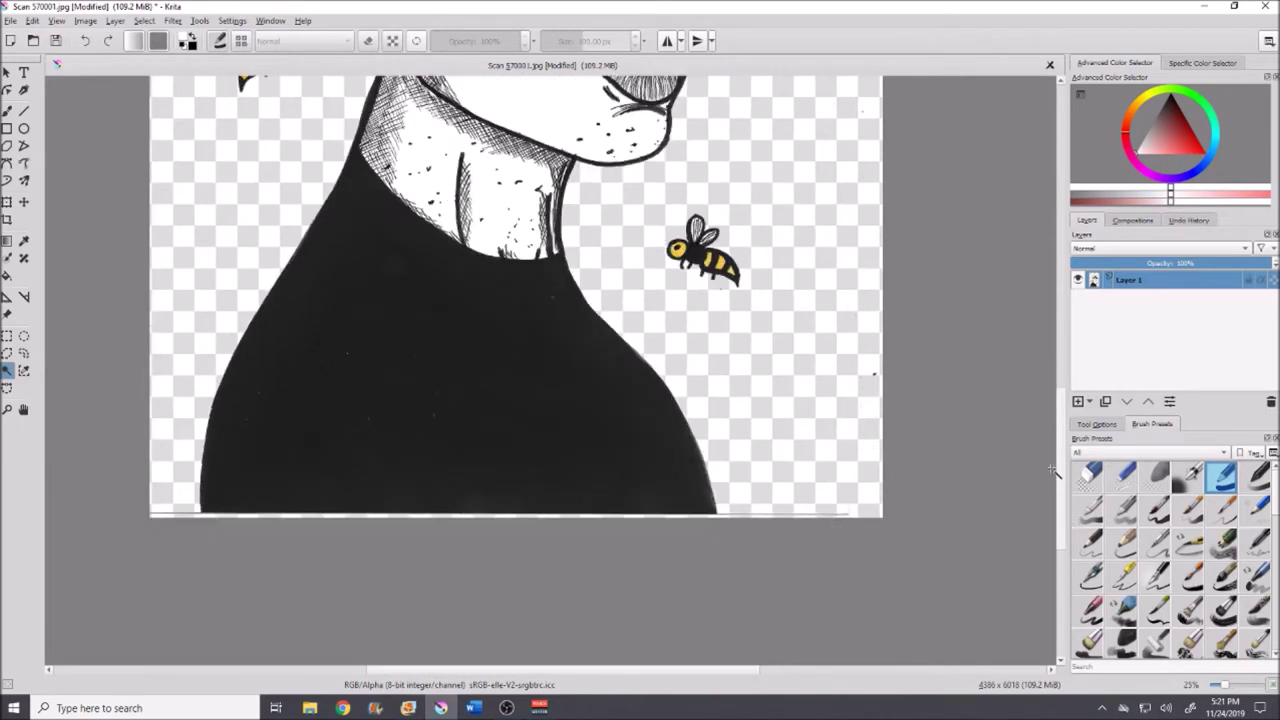
pyautogui.scroll(15, 820, 300)
pyautogui.scroll(-10, 820, 200)
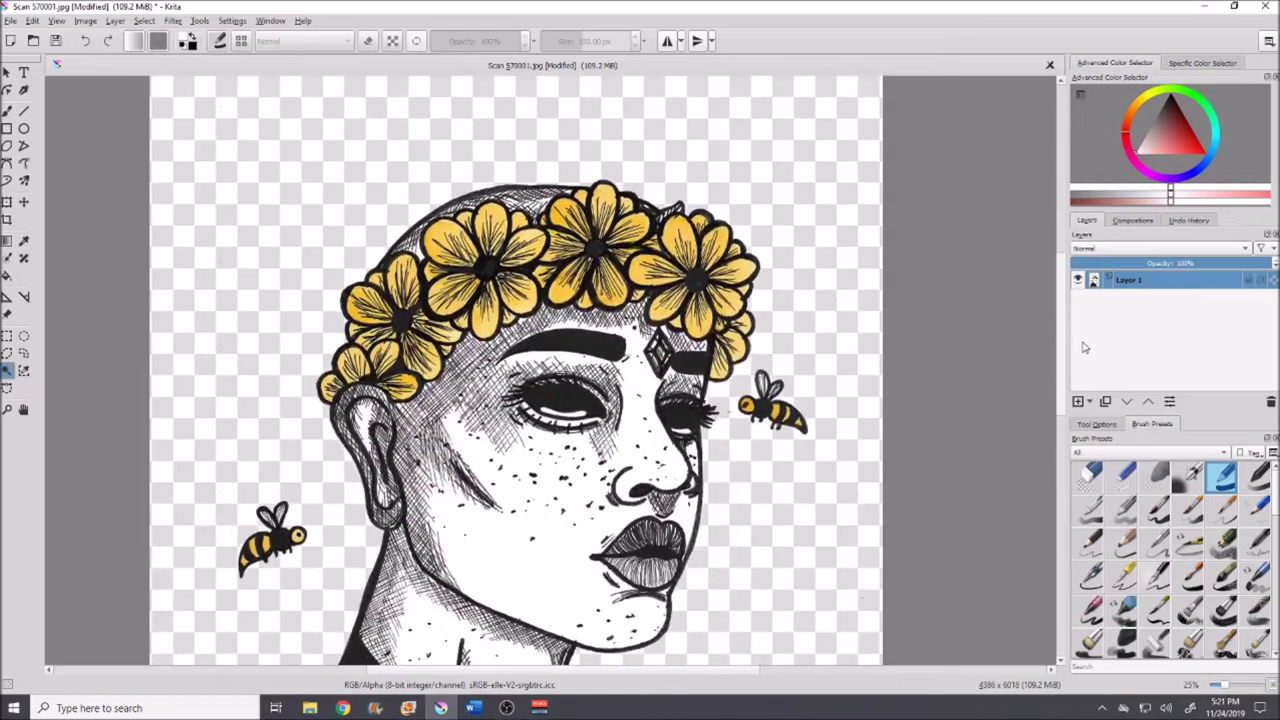
pyautogui.scroll(4, 820, 163)
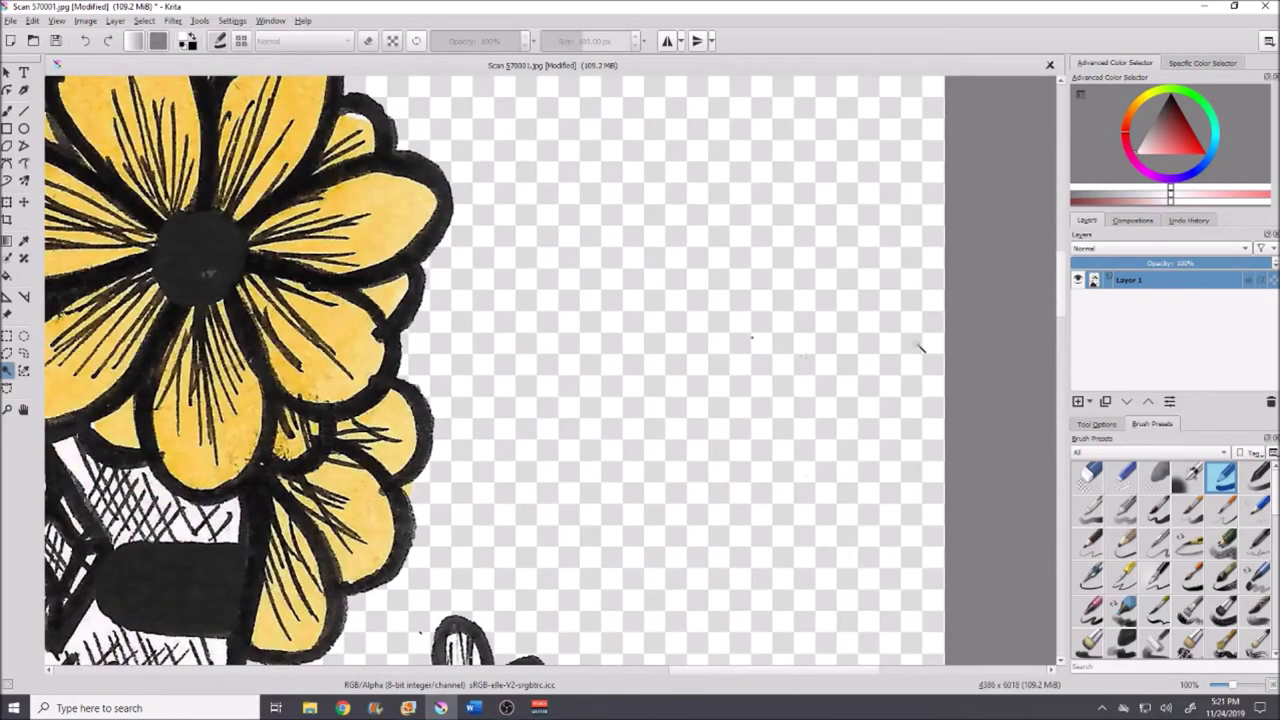
pyautogui.moveTo(1060, 330); pyautogui.dragTo(1068, 192)
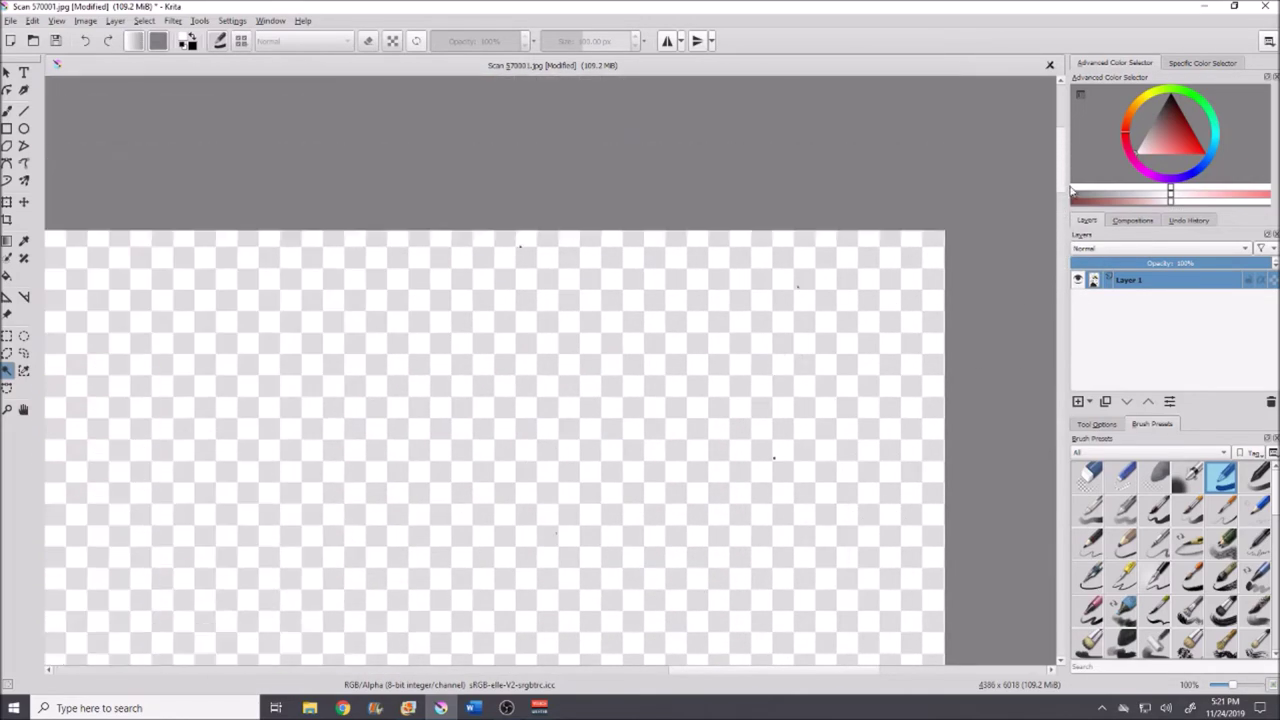
pyautogui.scroll(-2, 812, 370)
pyautogui.scroll(-2, 812, 370)
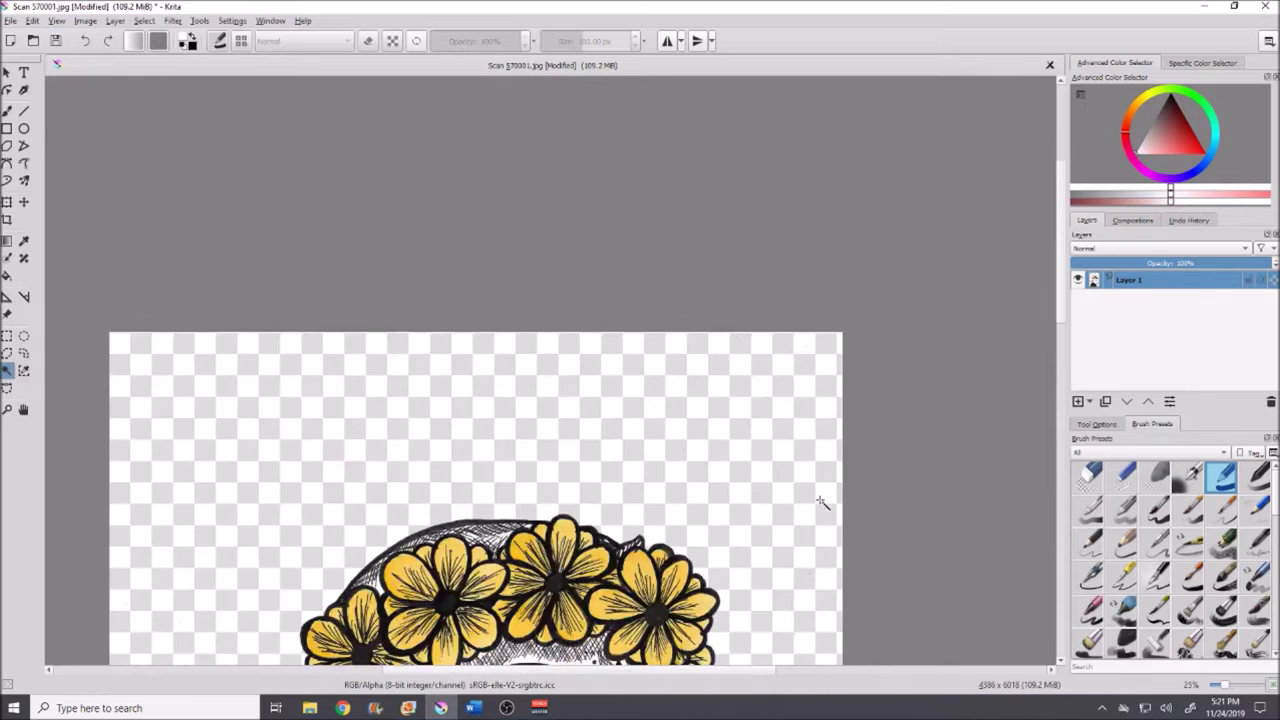
pyautogui.moveTo(1062, 290); pyautogui.dragTo(1046, 503)
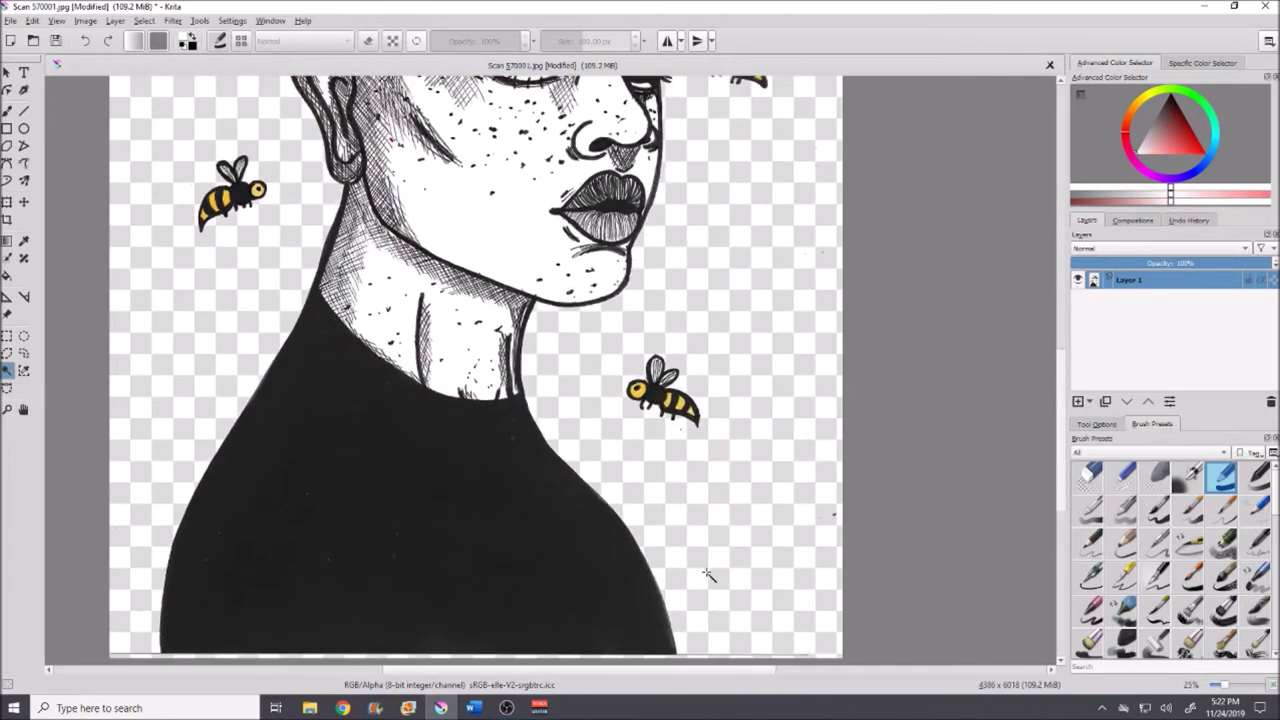
pyautogui.scroll(-3, 707, 576)
pyautogui.scroll(2, 745, 448)
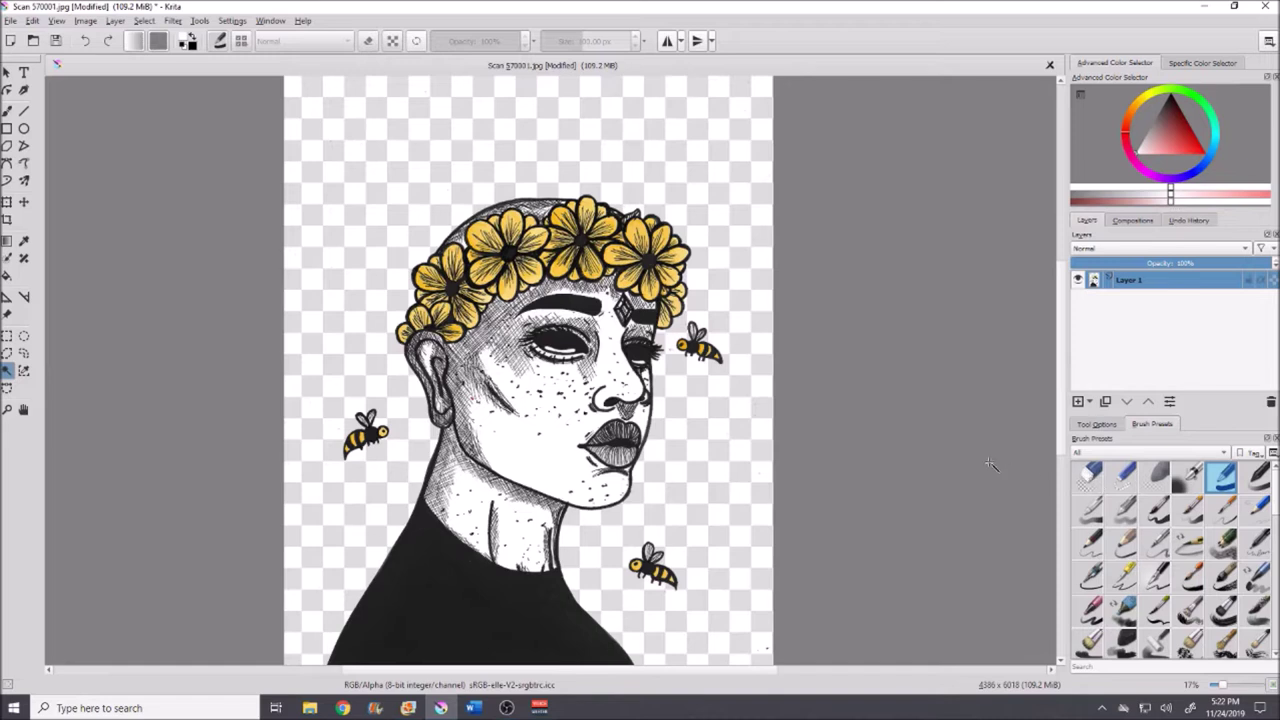
# Step: Set up the round eraser preset for freehand erasing at about 535 px
pyautogui.moveTo(1095, 477)
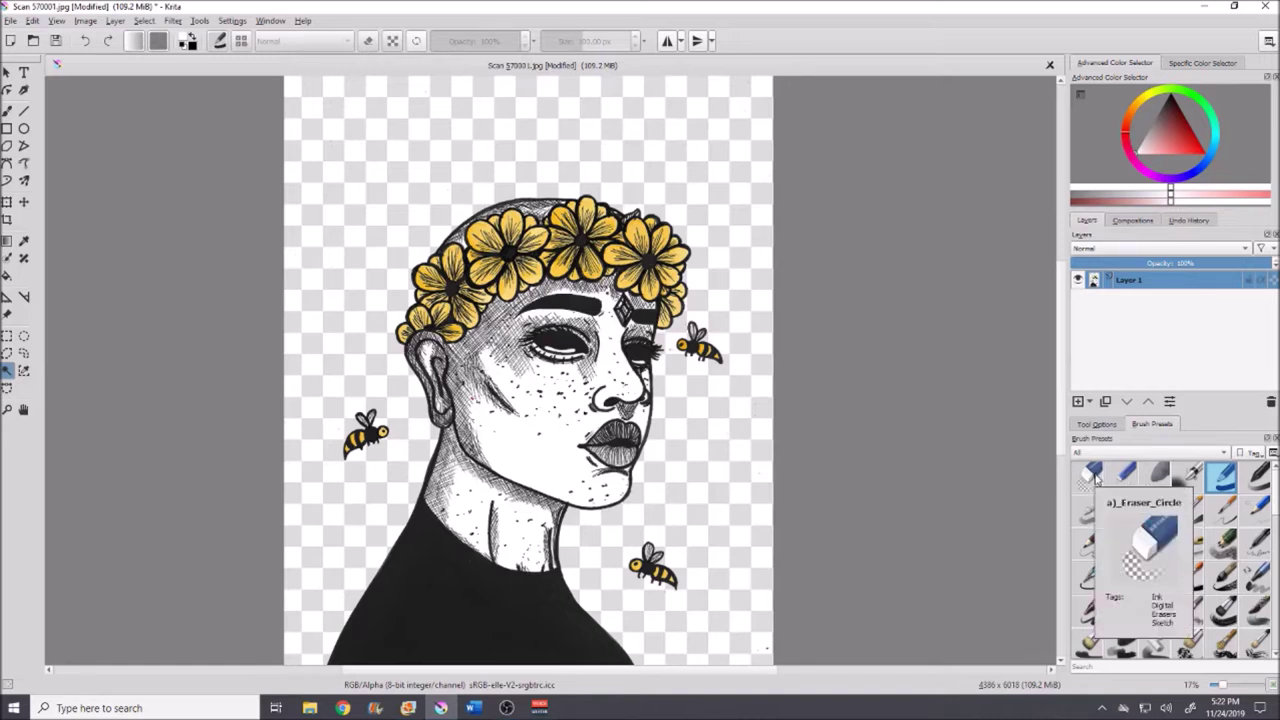
pyautogui.click(1095, 477)
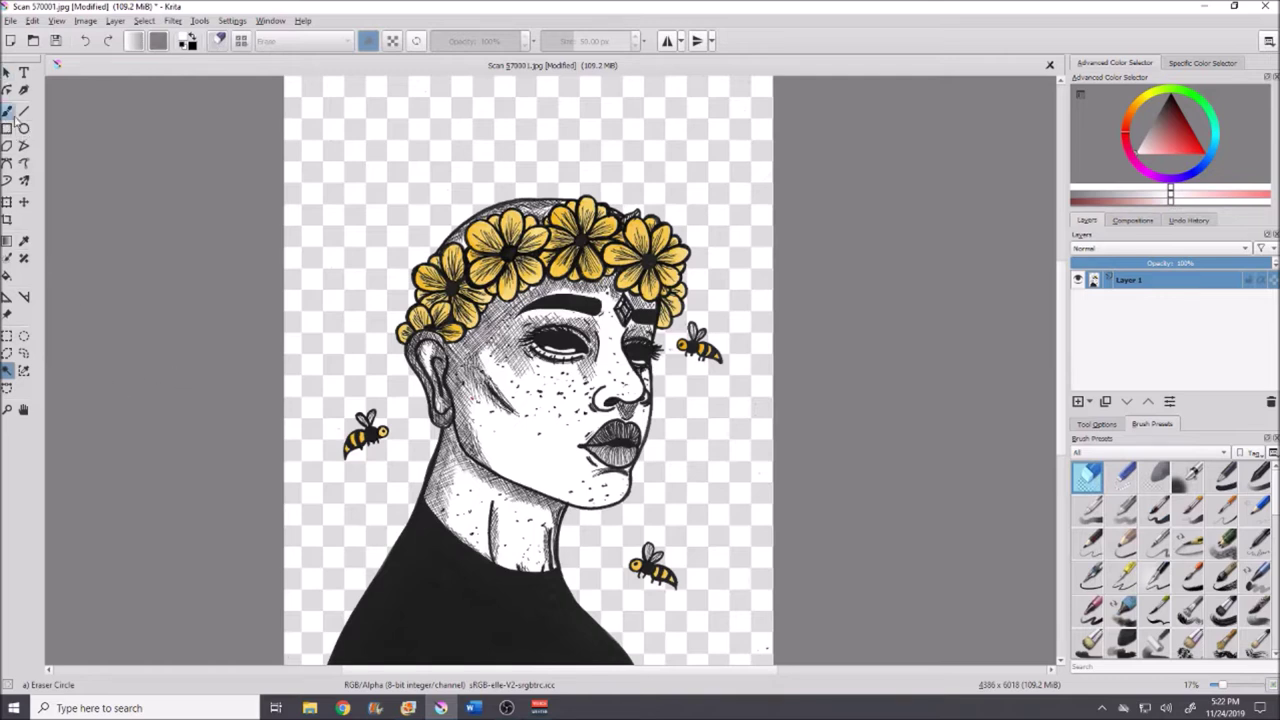
pyautogui.click(6, 114)
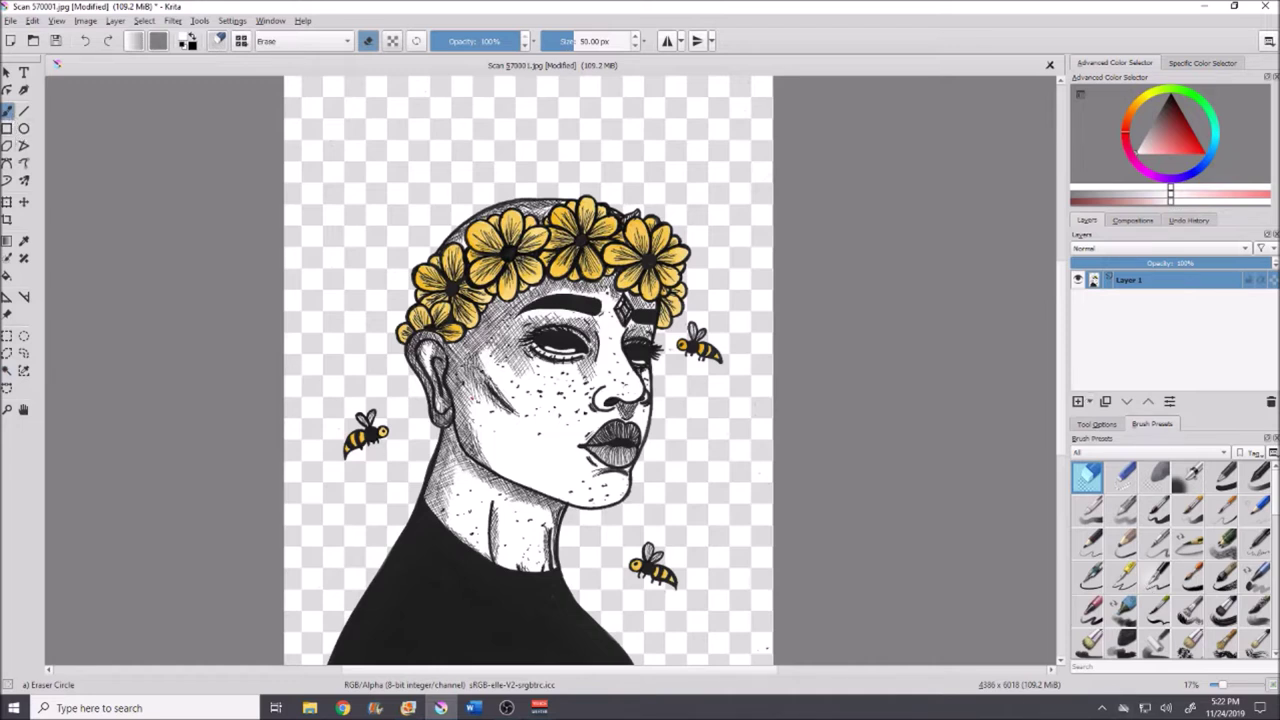
pyautogui.moveTo(585, 41); pyautogui.dragTo(620, 41)
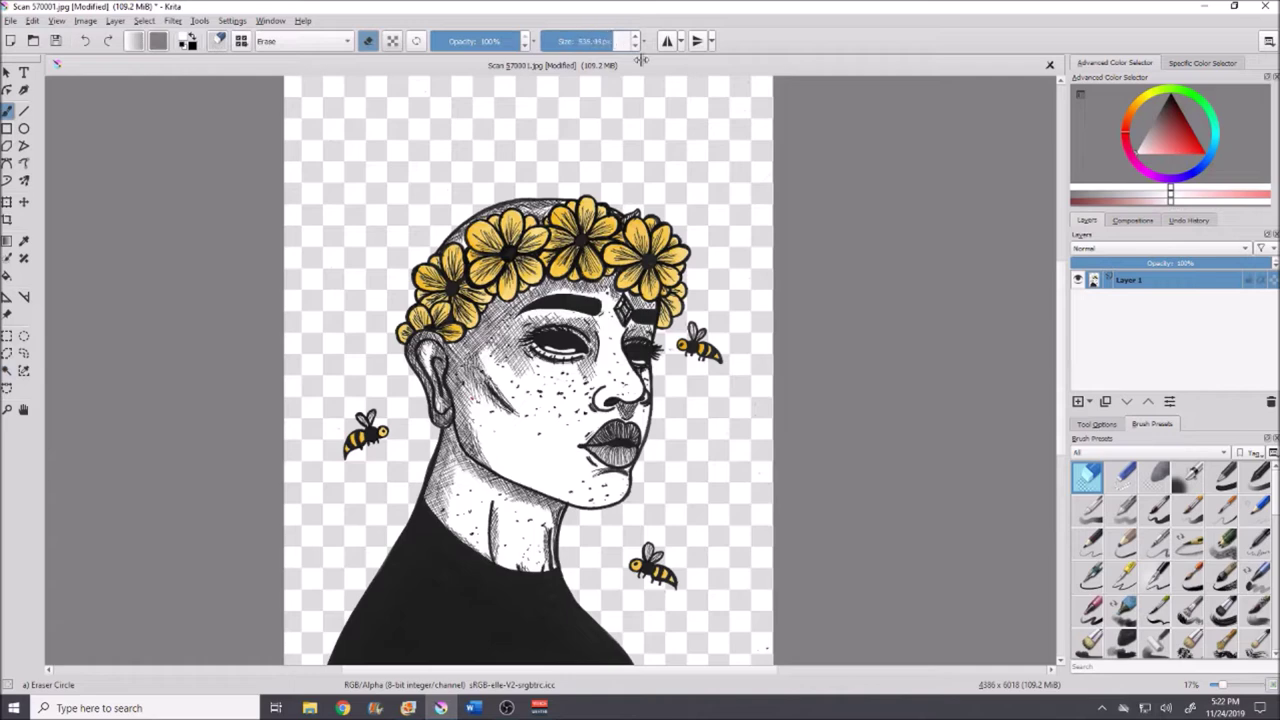
pyautogui.moveTo(1066, 321); pyautogui.dragTo(1067, 295)
pyautogui.scroll(2, 673, 194)
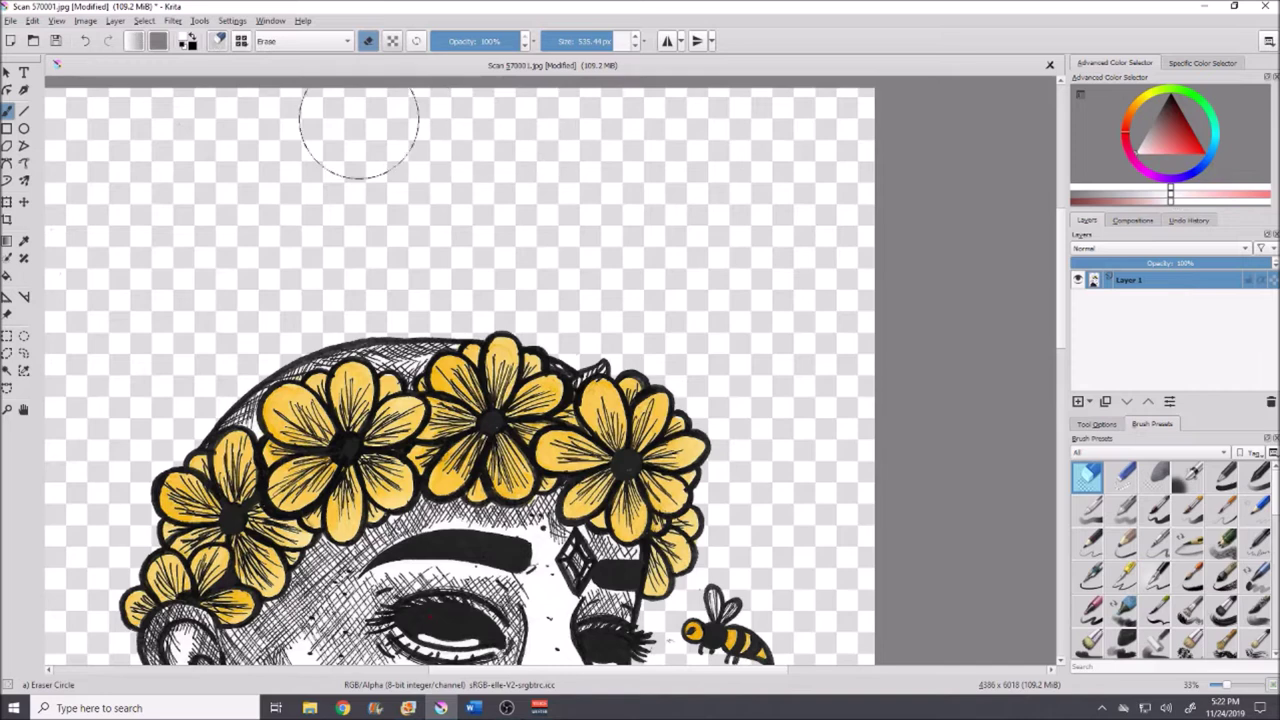
pyautogui.scroll(-5, 828, 472)
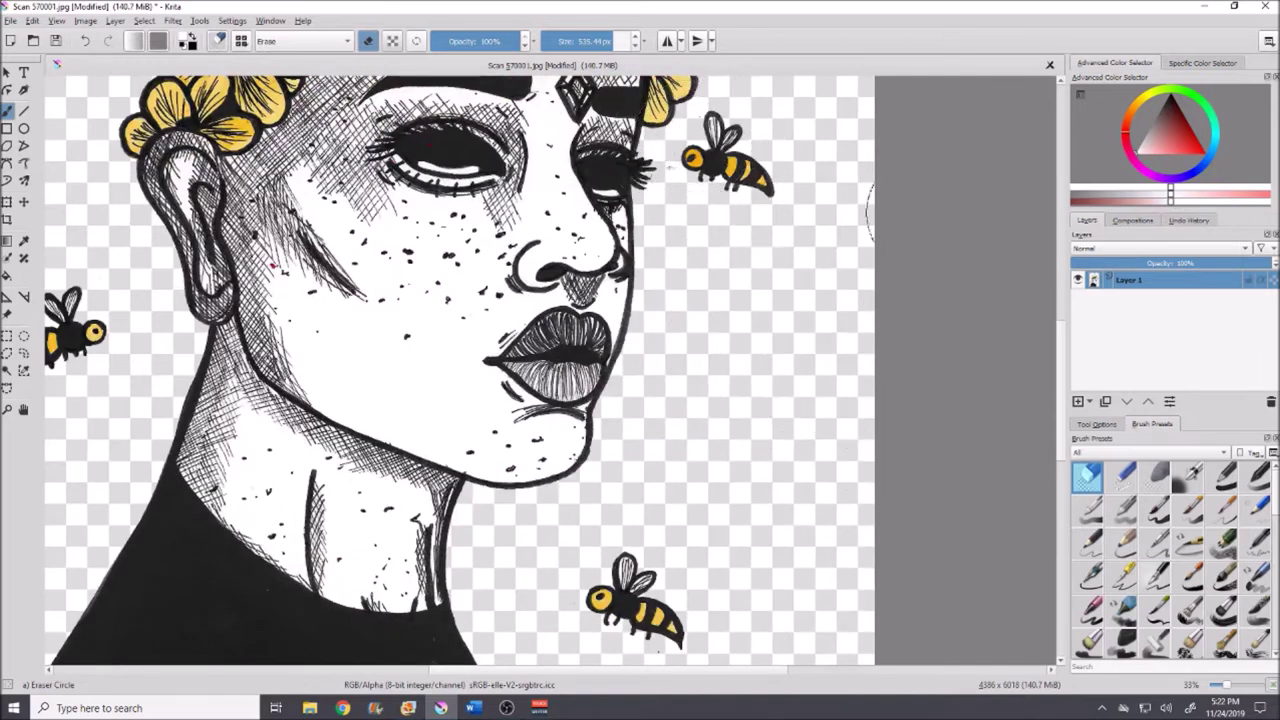
pyautogui.scroll(-3, 833, 332)
# Step: Erase stray specks near the page bottom and beside the neck, undoing the erased bee
pyautogui.moveTo(833, 332)
pyautogui.mouseDown()
pyautogui.moveTo(829, 600)
pyautogui.moveTo(771, 640)
pyautogui.moveTo(726, 630)
pyautogui.mouseUp()
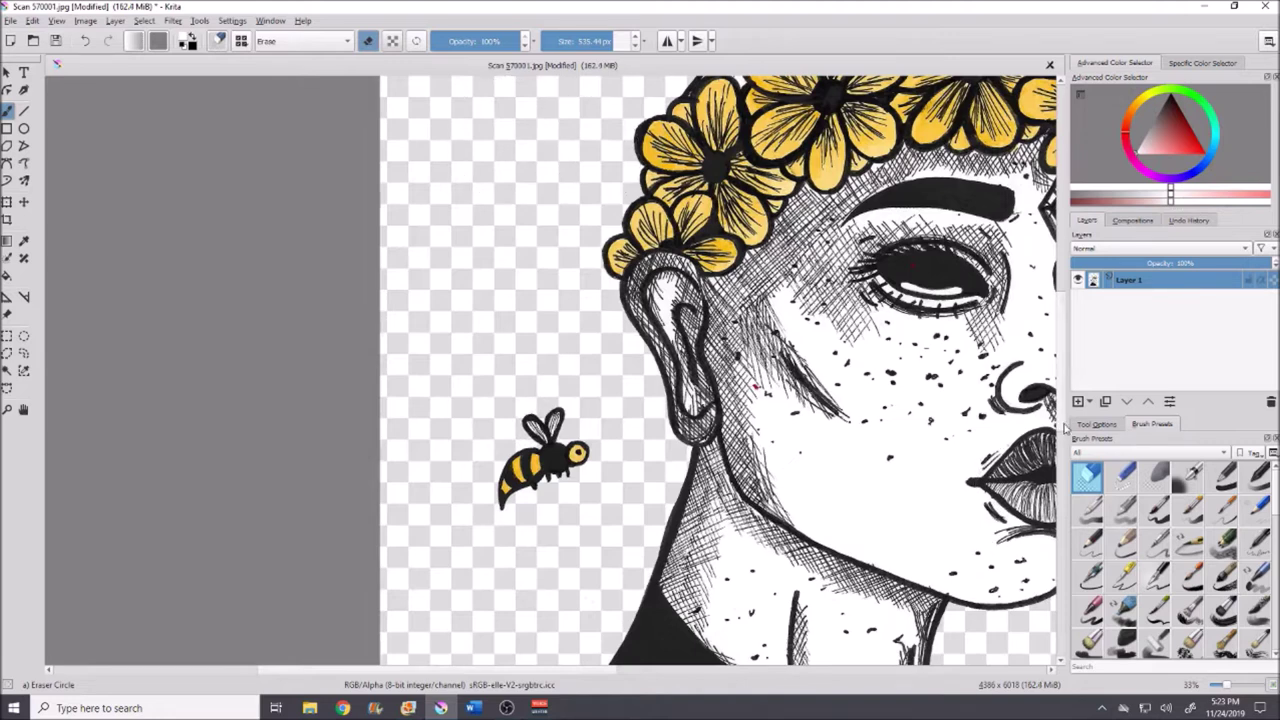
pyautogui.scroll(5, 1065, 428)
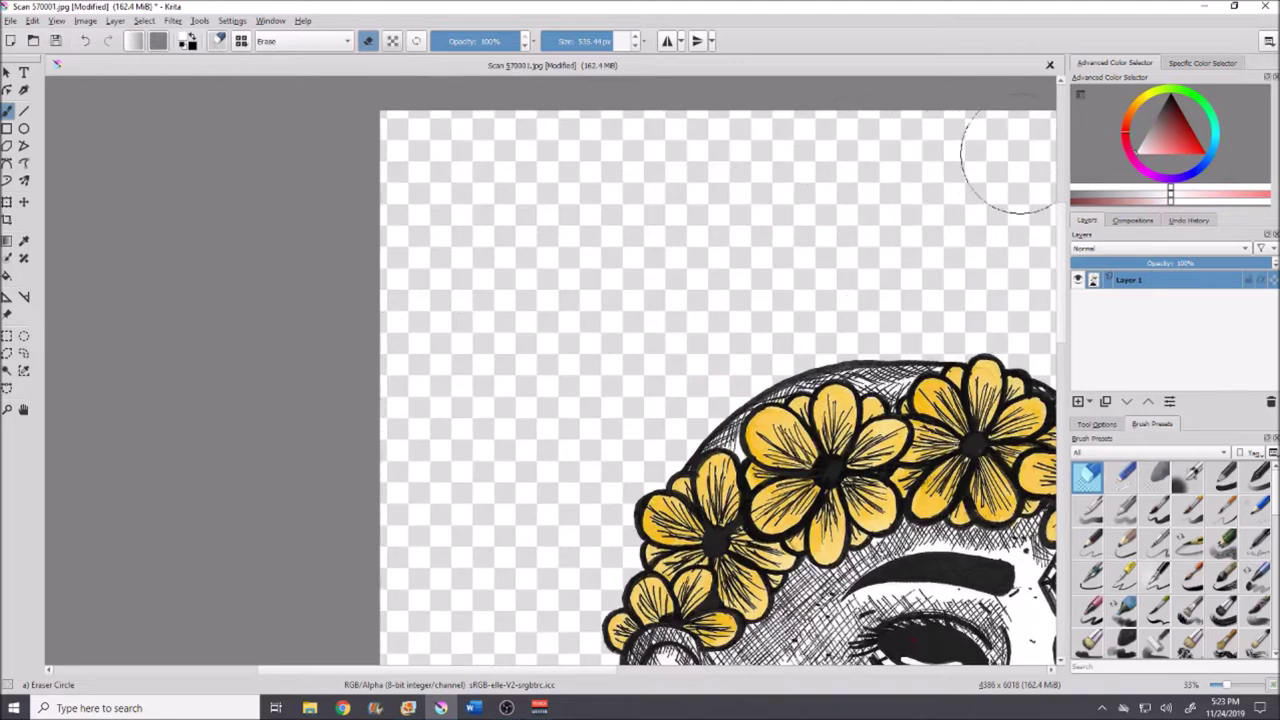
pyautogui.scroll(-6, 514, 337)
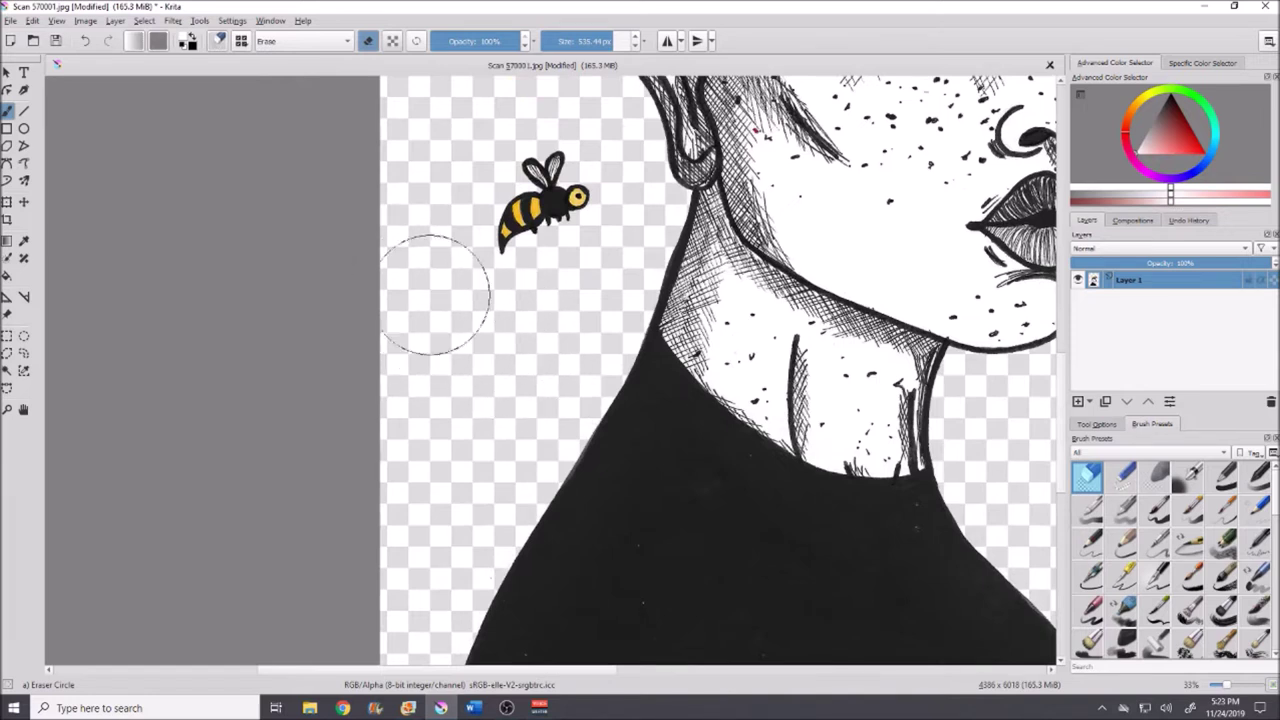
pyautogui.moveTo(543, 230); pyautogui.dragTo(520, 86)
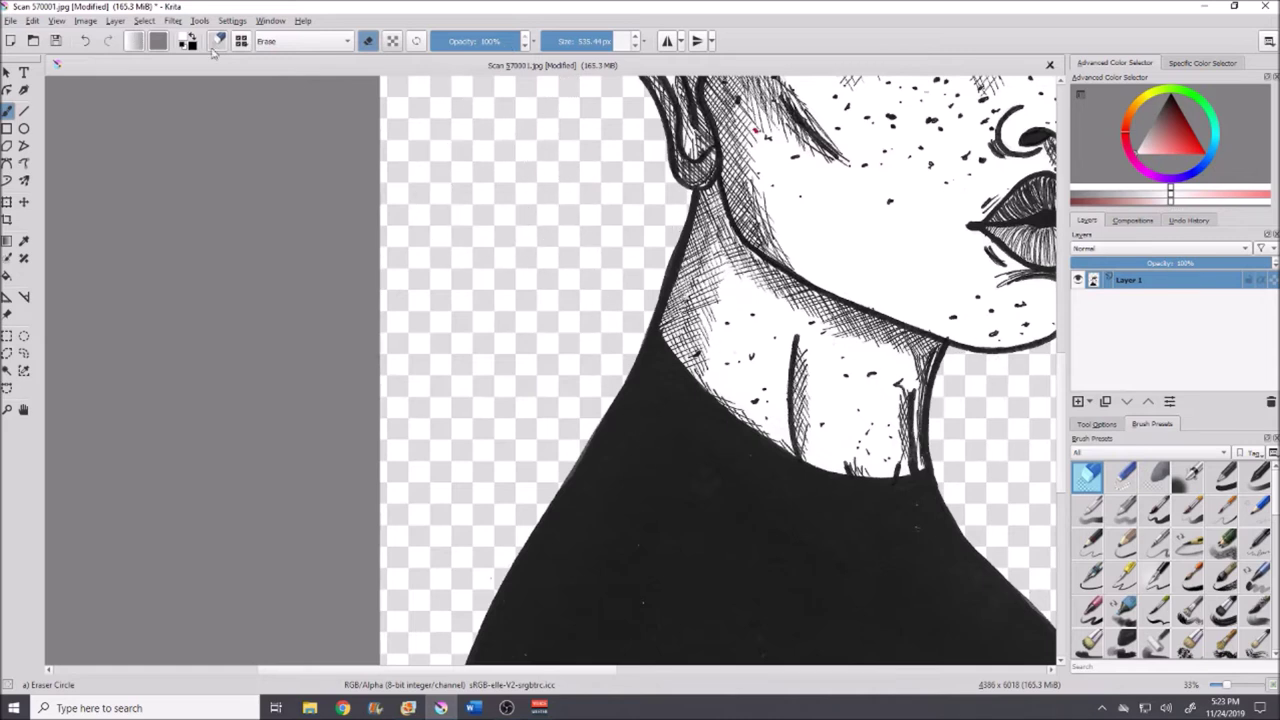
pyautogui.click(86, 41)
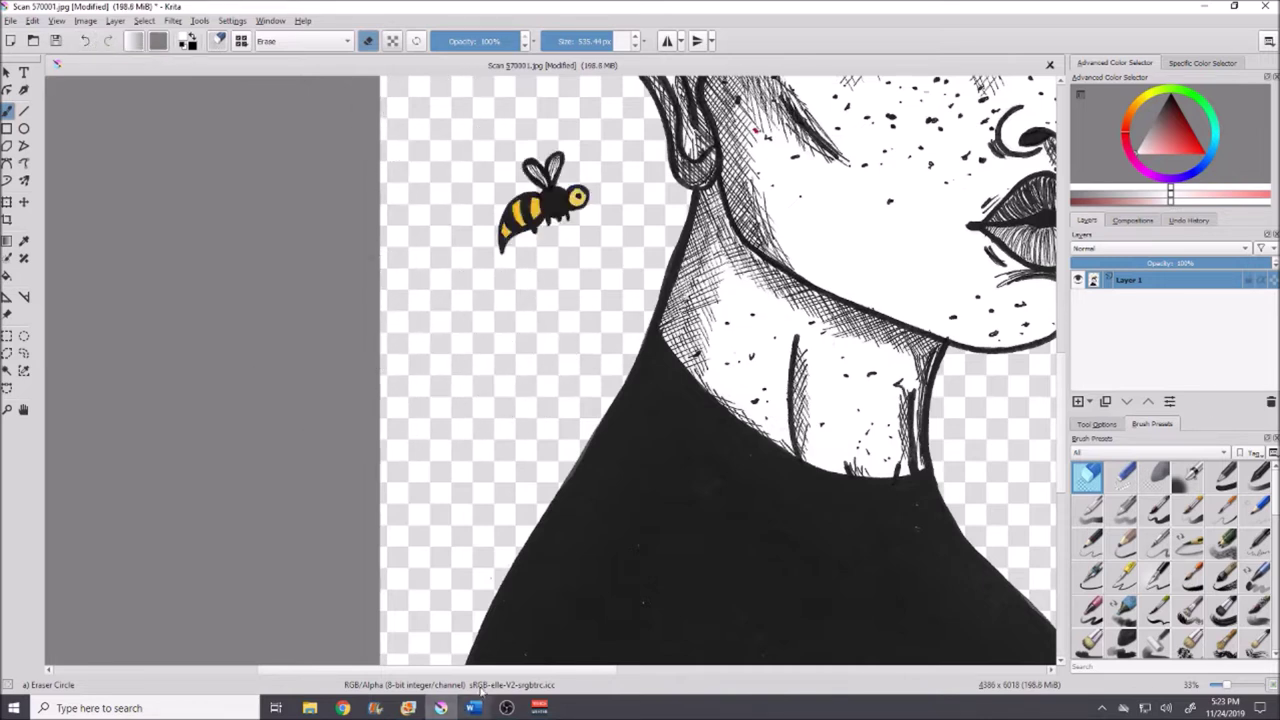
pyautogui.hscroll(5, 490, 676)
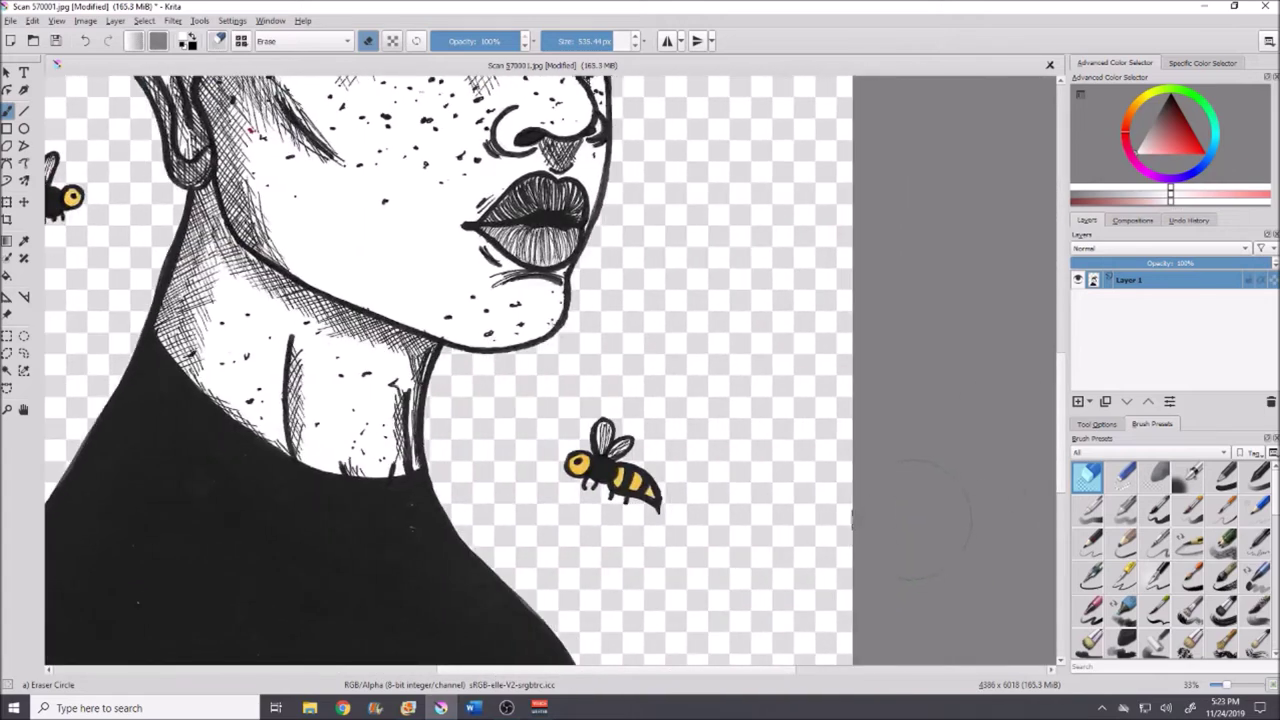
pyautogui.scroll(5, 600, 340)
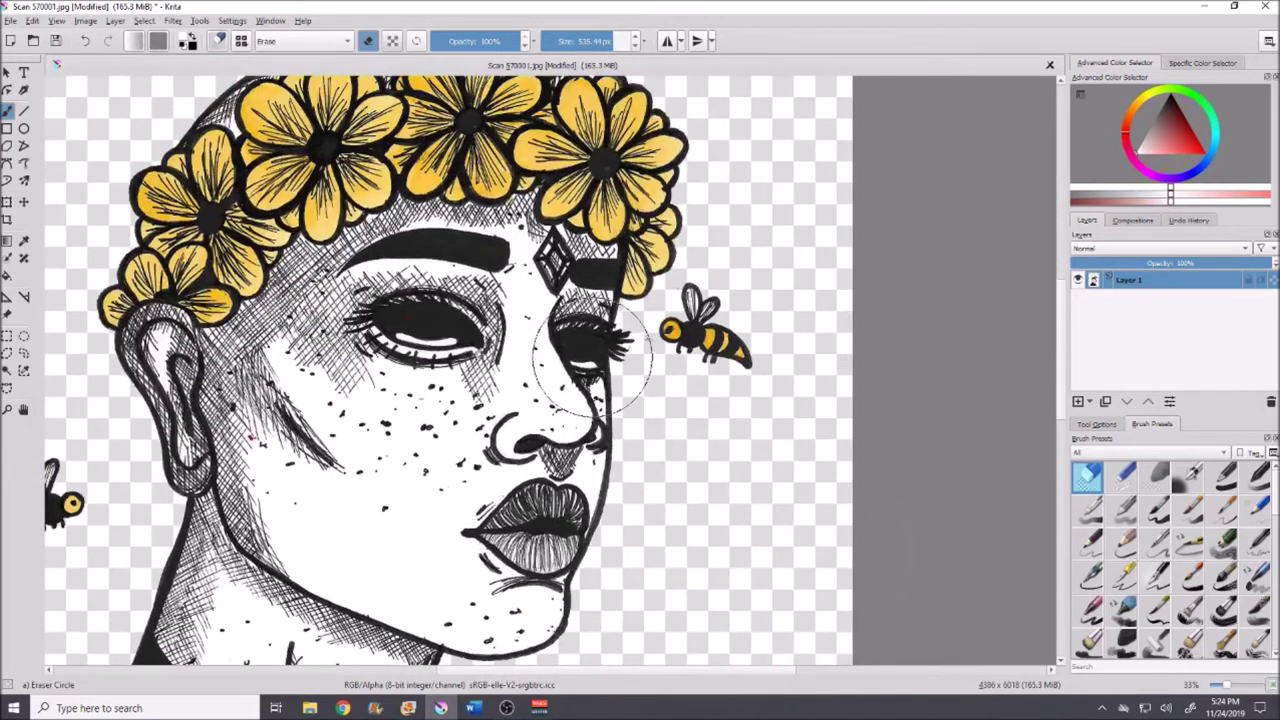
pyautogui.scroll(3, 603, 335)
# Step: Reduce the eraser size to 50 px
pyautogui.click(572, 40)
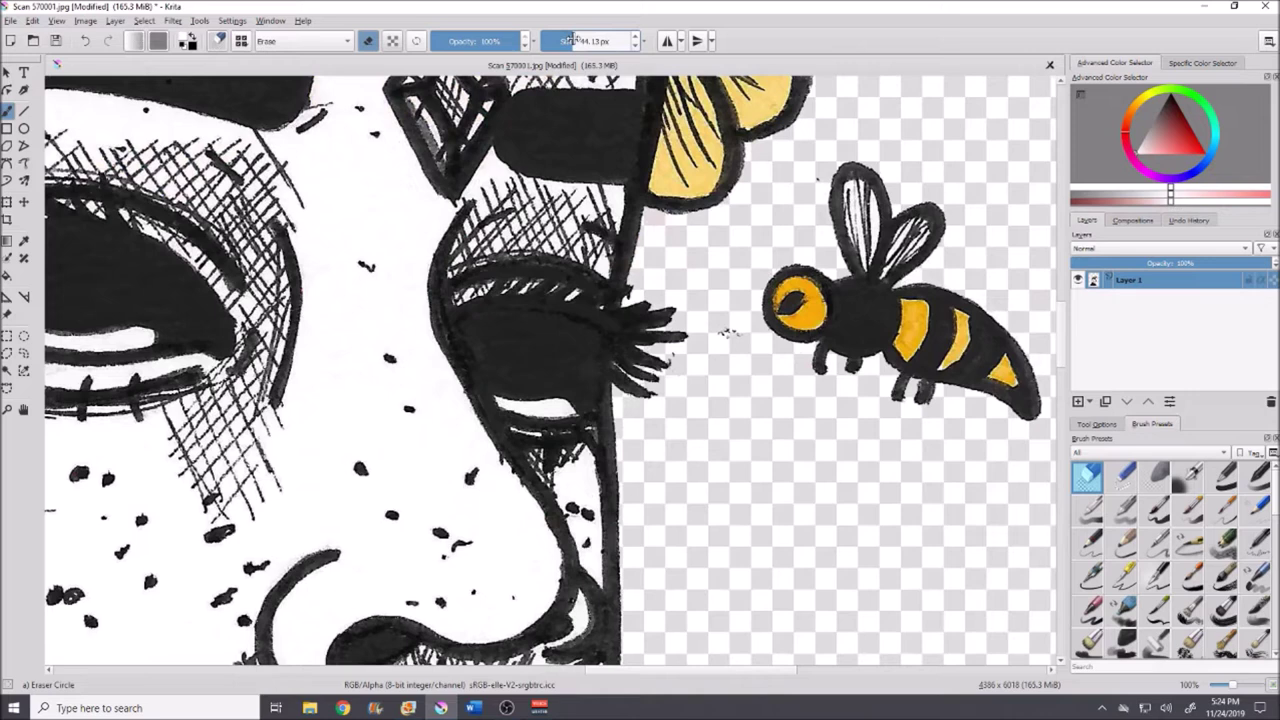
pyautogui.click(563, 42)
pyautogui.doubleClick(563, 42)
pyautogui.write('50')
pyautogui.press('Return')
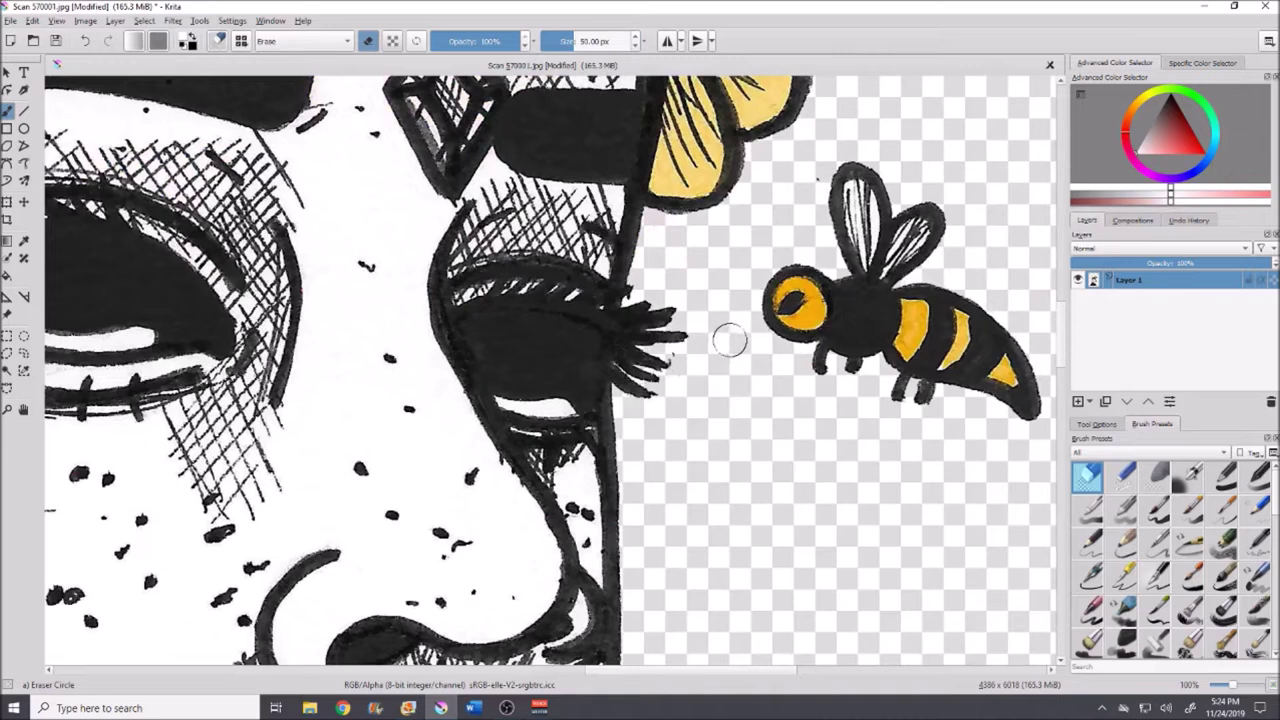
# Step: Erase the stray speck beside the wasp and zoom out to check the whole image
pyautogui.moveTo(686, 360)
pyautogui.mouseDown()
pyautogui.moveTo(737, 486)
pyautogui.moveTo(720, 266)
pyautogui.moveTo(810, 177)
pyautogui.mouseUp()
pyautogui.scroll(10, 550, 370)
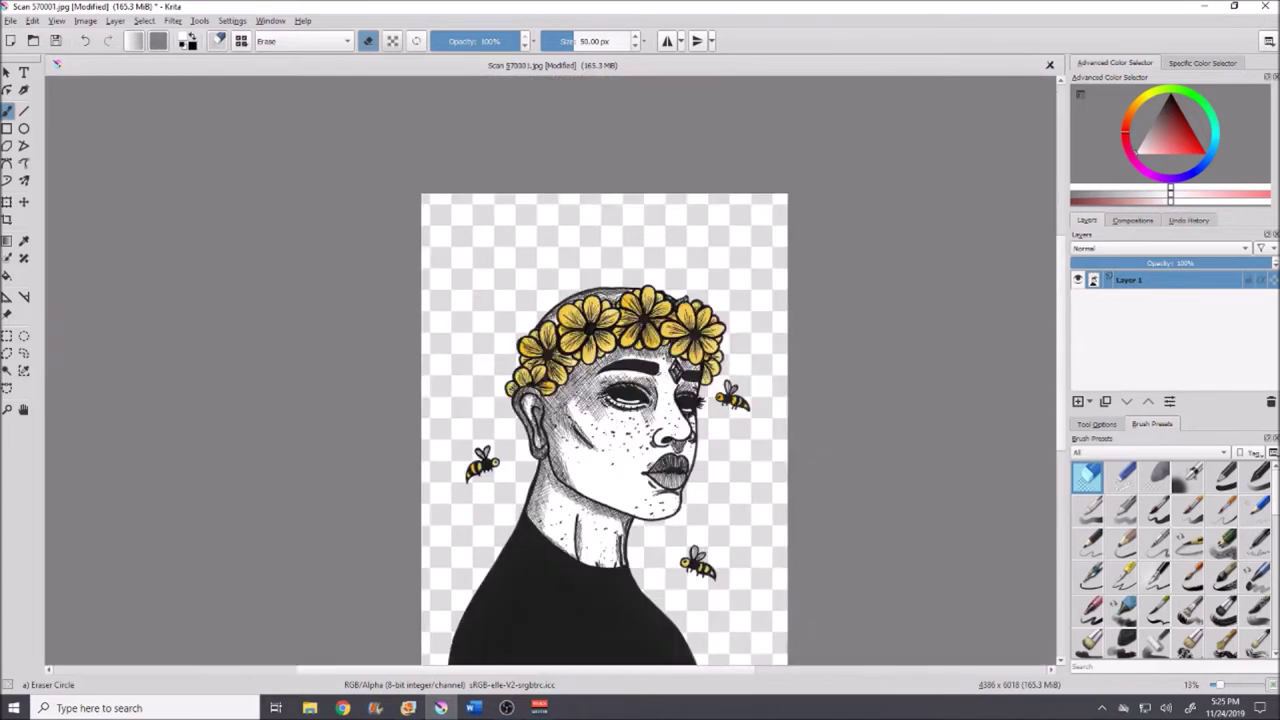
pyautogui.scroll(-3, 1065, 310)
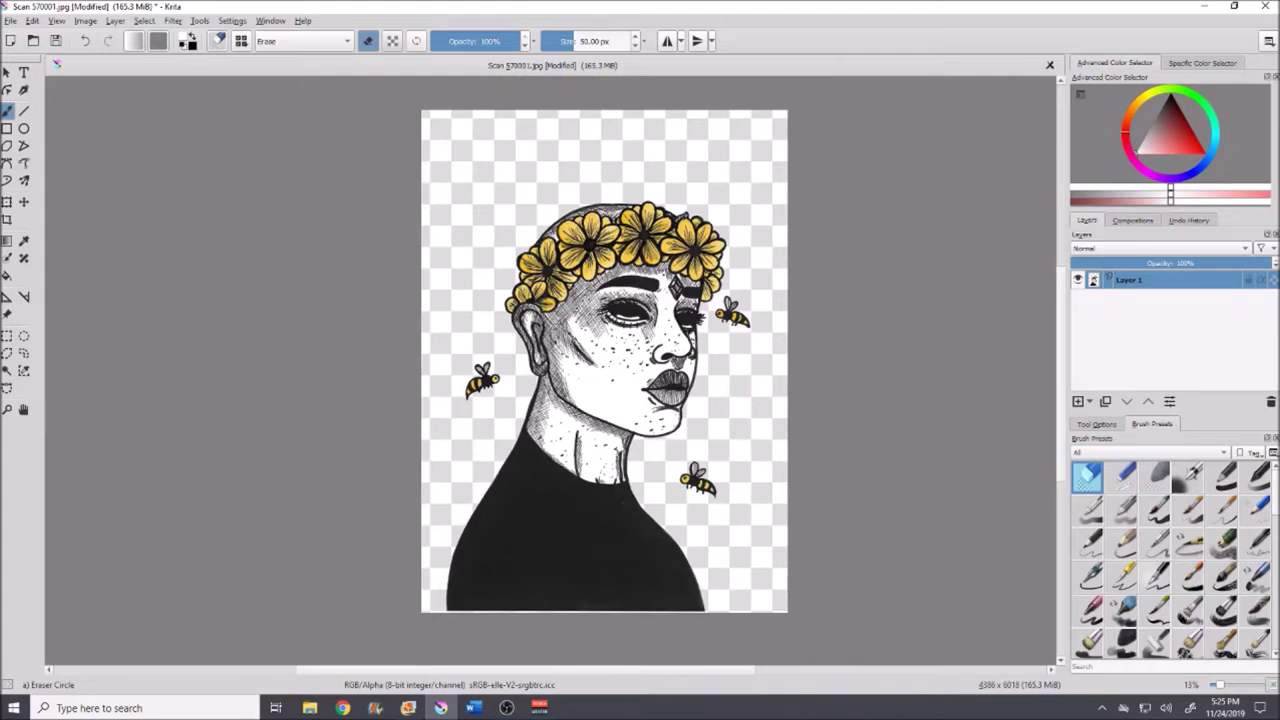
pyautogui.scroll(10, 633, 385)
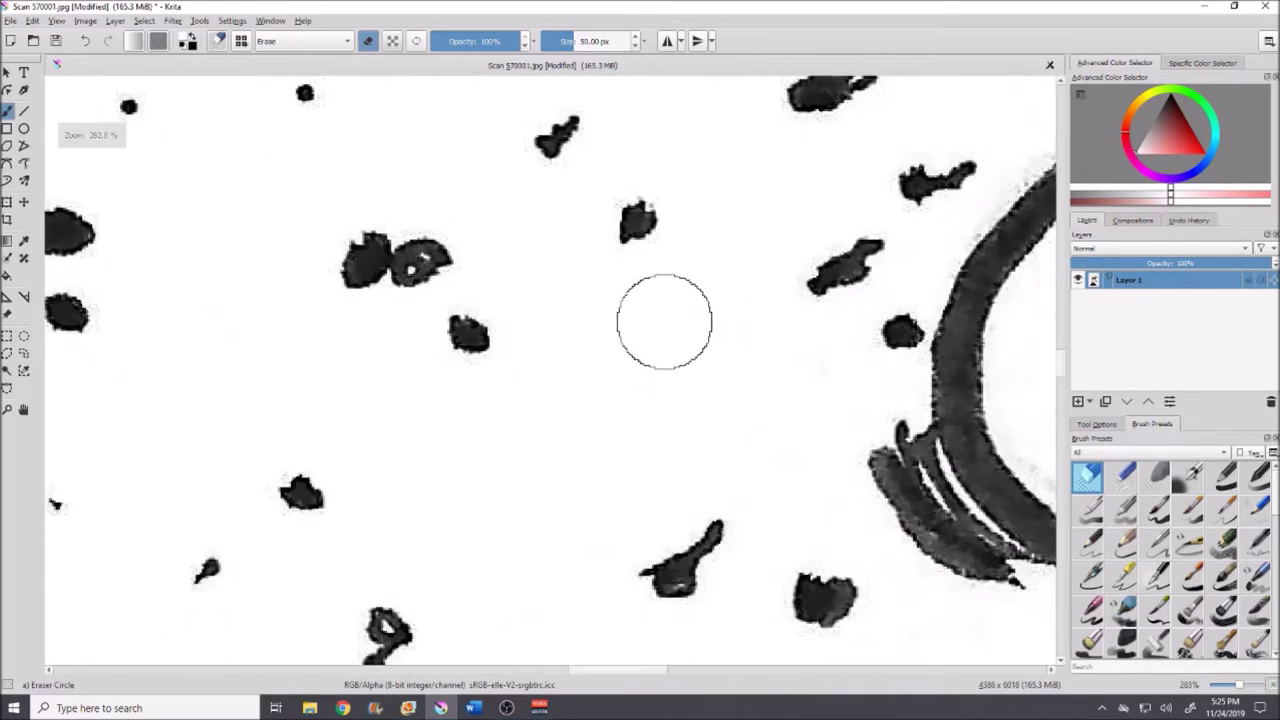
pyautogui.scroll(-6, 685, 258)
pyautogui.scroll(-4, 686, 251)
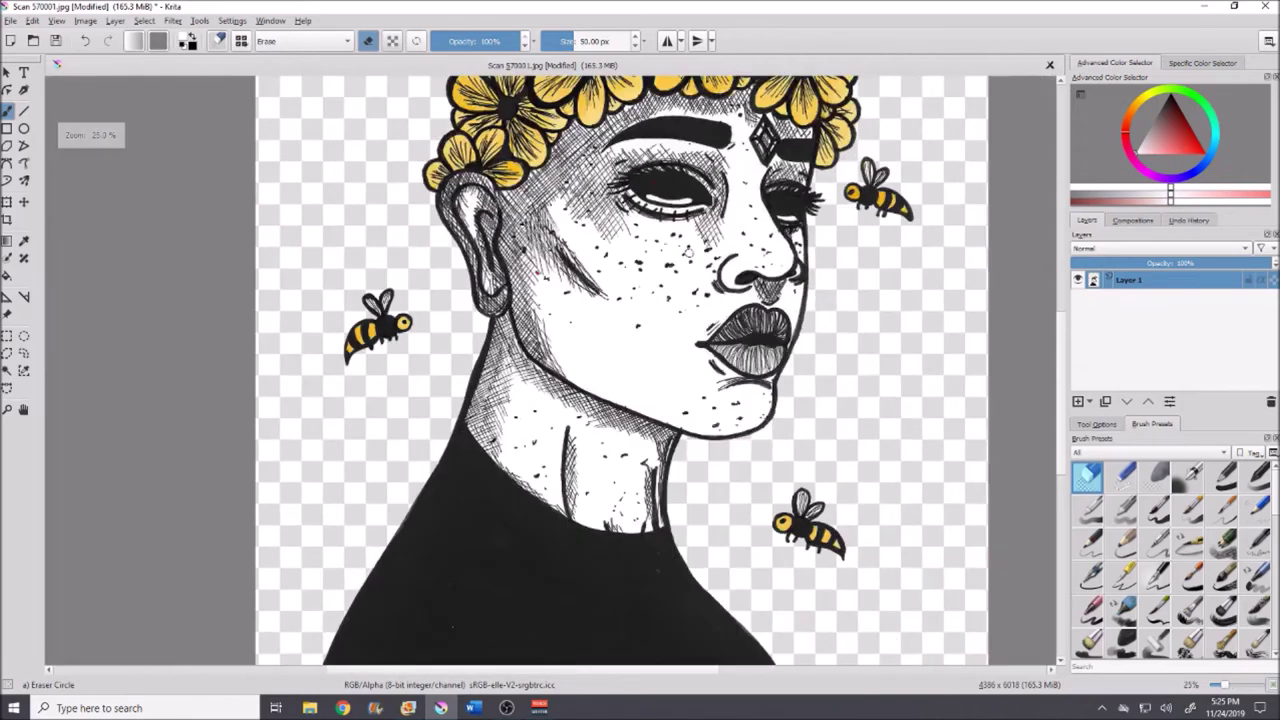
pyautogui.scroll(-3, 553, 206)
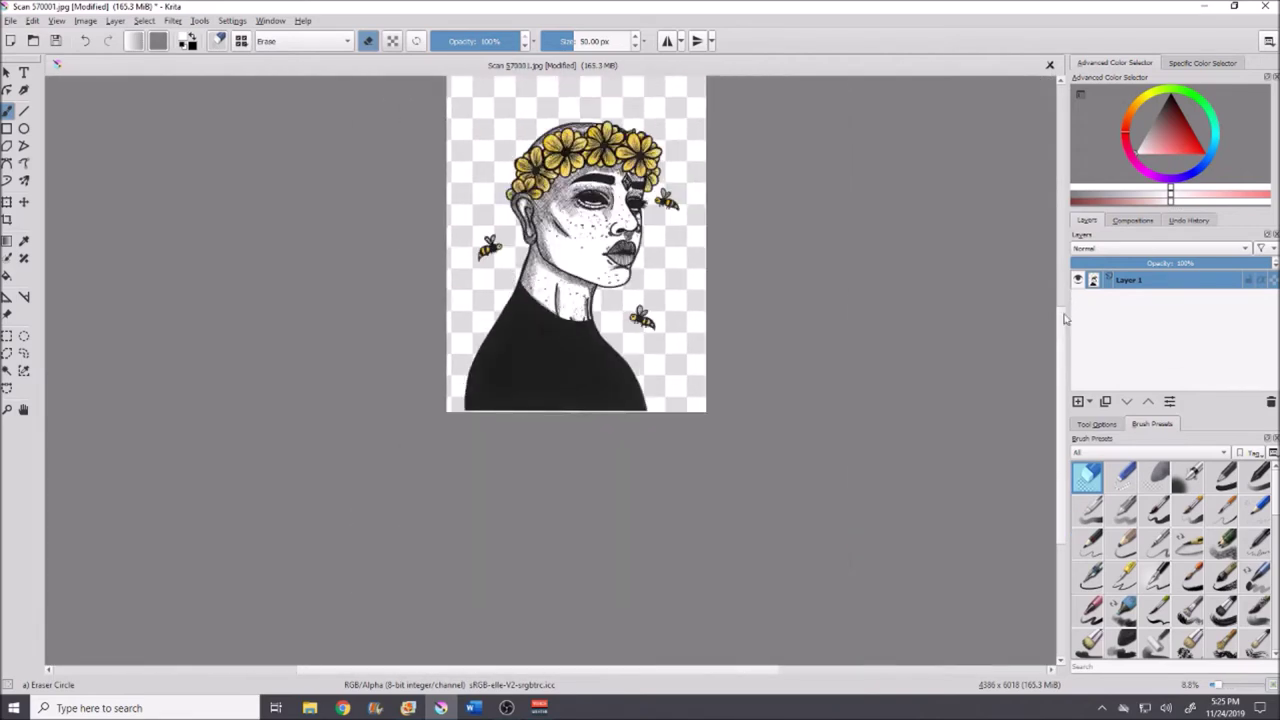
pyautogui.scroll(2, 1064, 310)
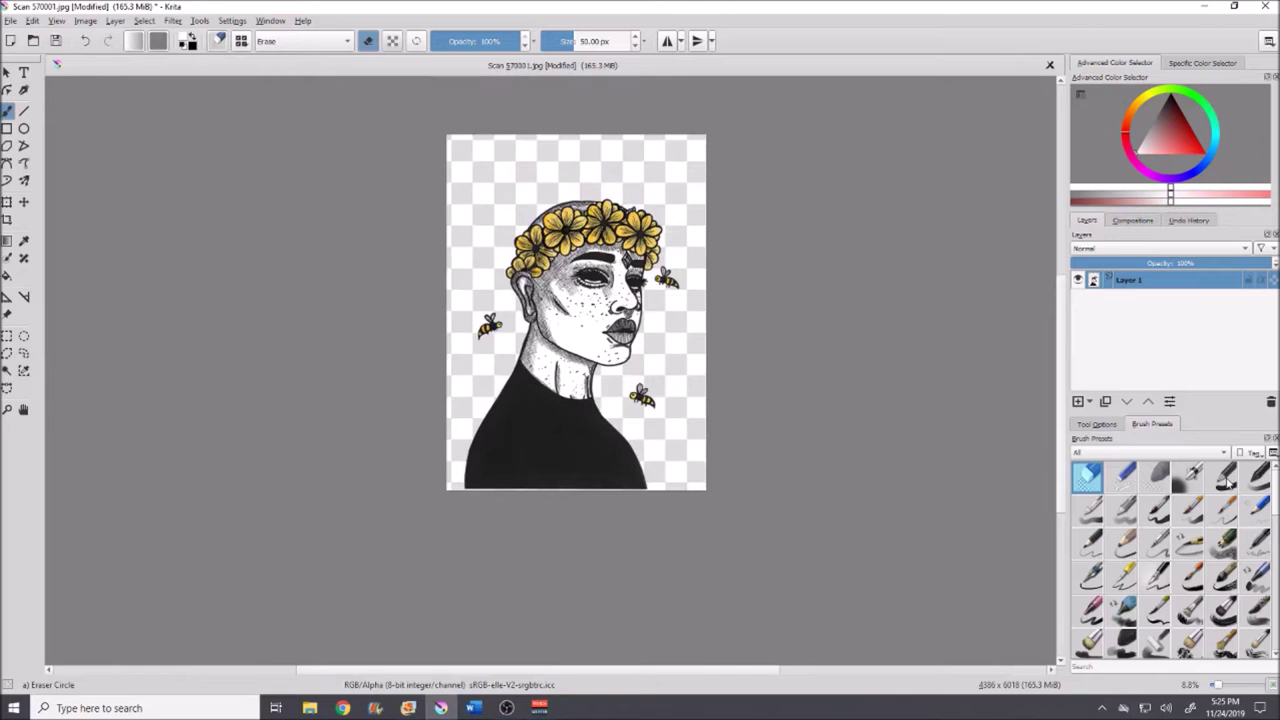
# Step: Switch to the b)_Basic-1 painting brush after trying the airbrush and opacity variants
pyautogui.moveTo(1226, 482)
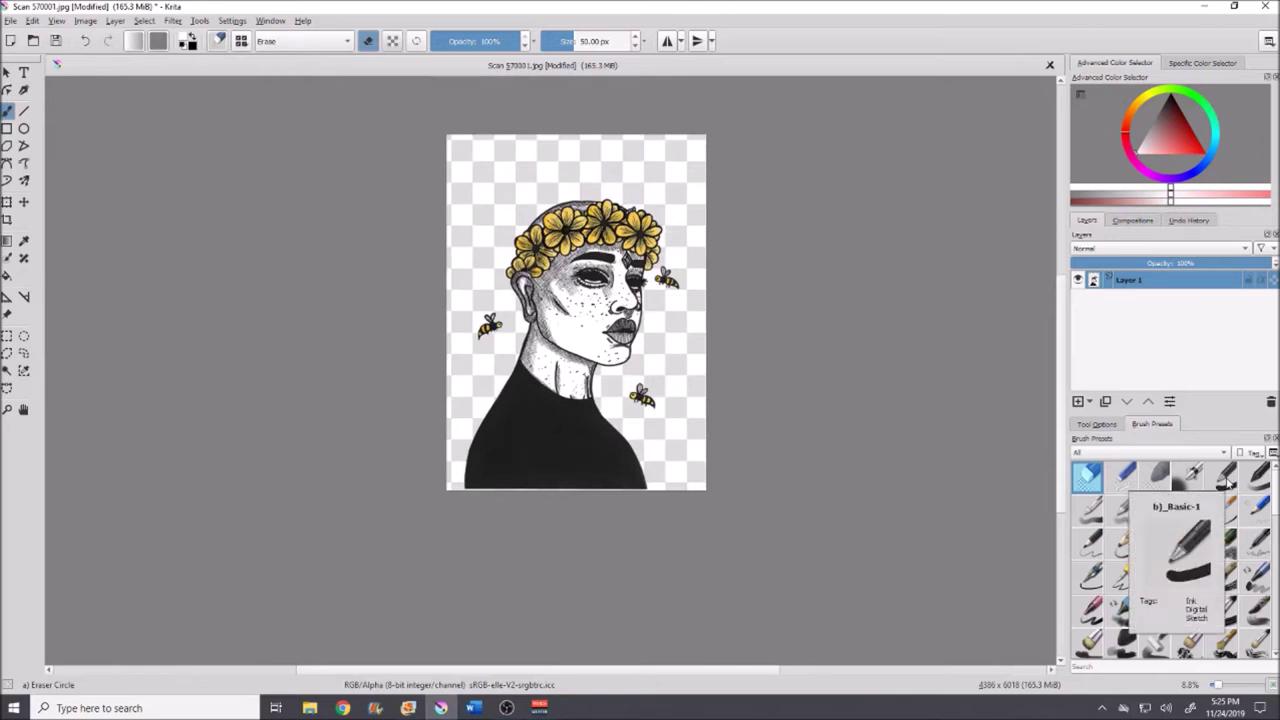
pyautogui.click(1226, 480)
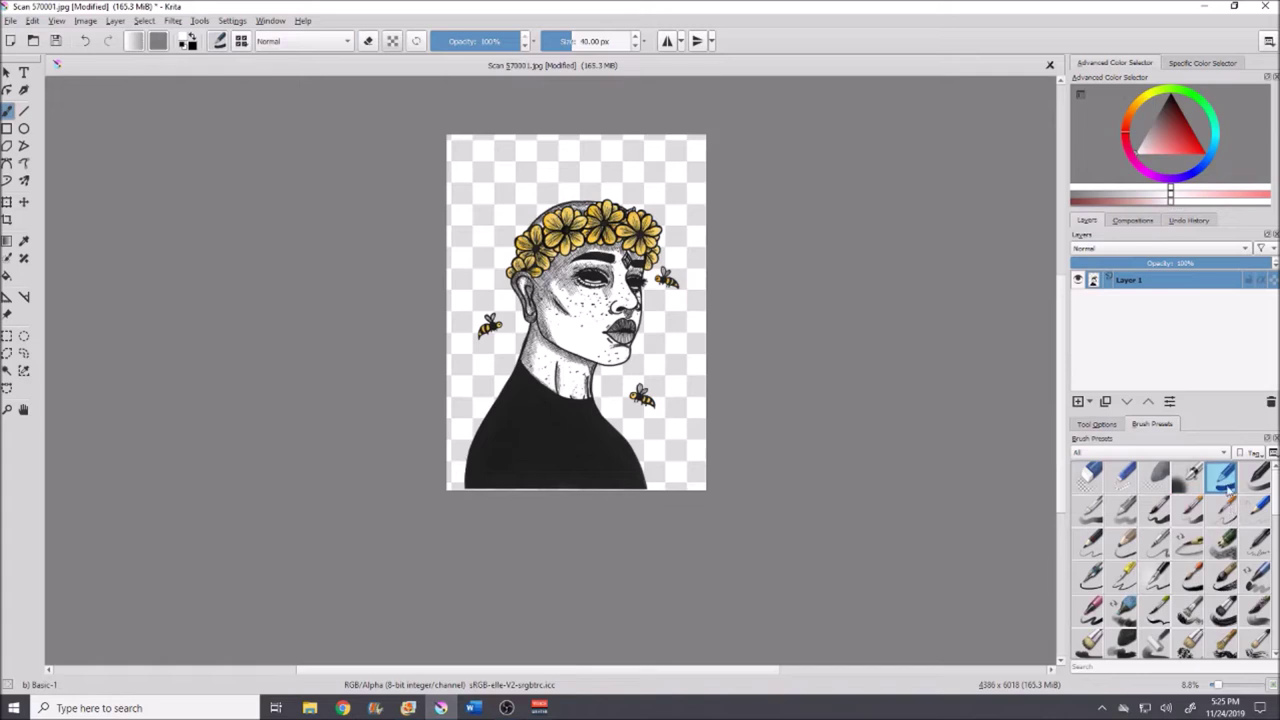
pyautogui.click(1192, 488)
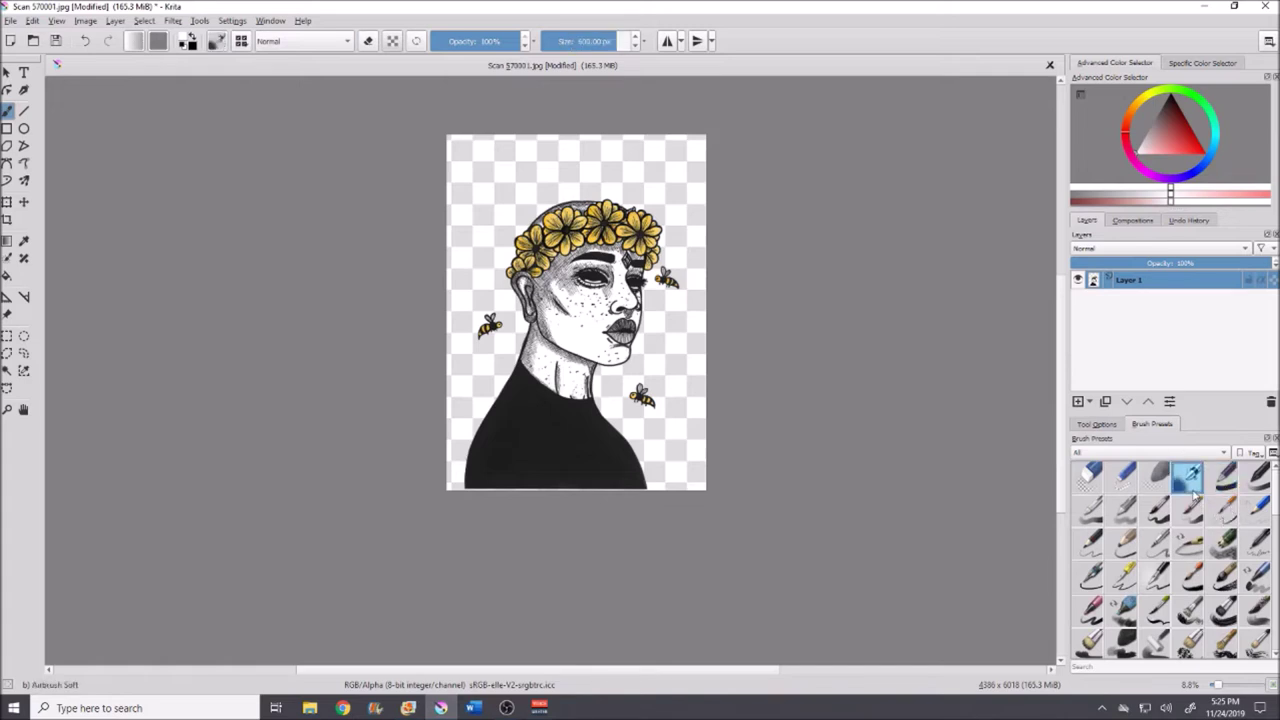
pyautogui.click(1261, 486)
pyautogui.click(1226, 482)
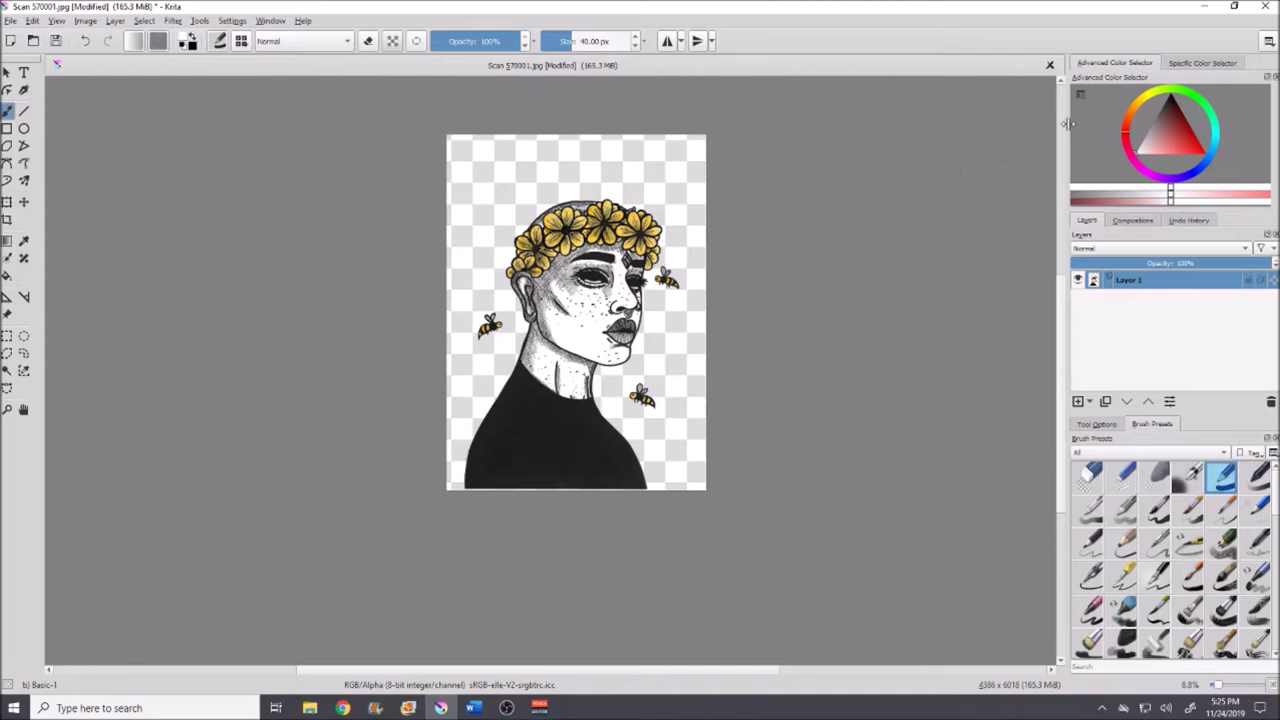
# Step: Choose a dark near-black paint colour and zoom in to 17%
pyautogui.moveTo(1173, 144); pyautogui.dragTo(1175, 90)
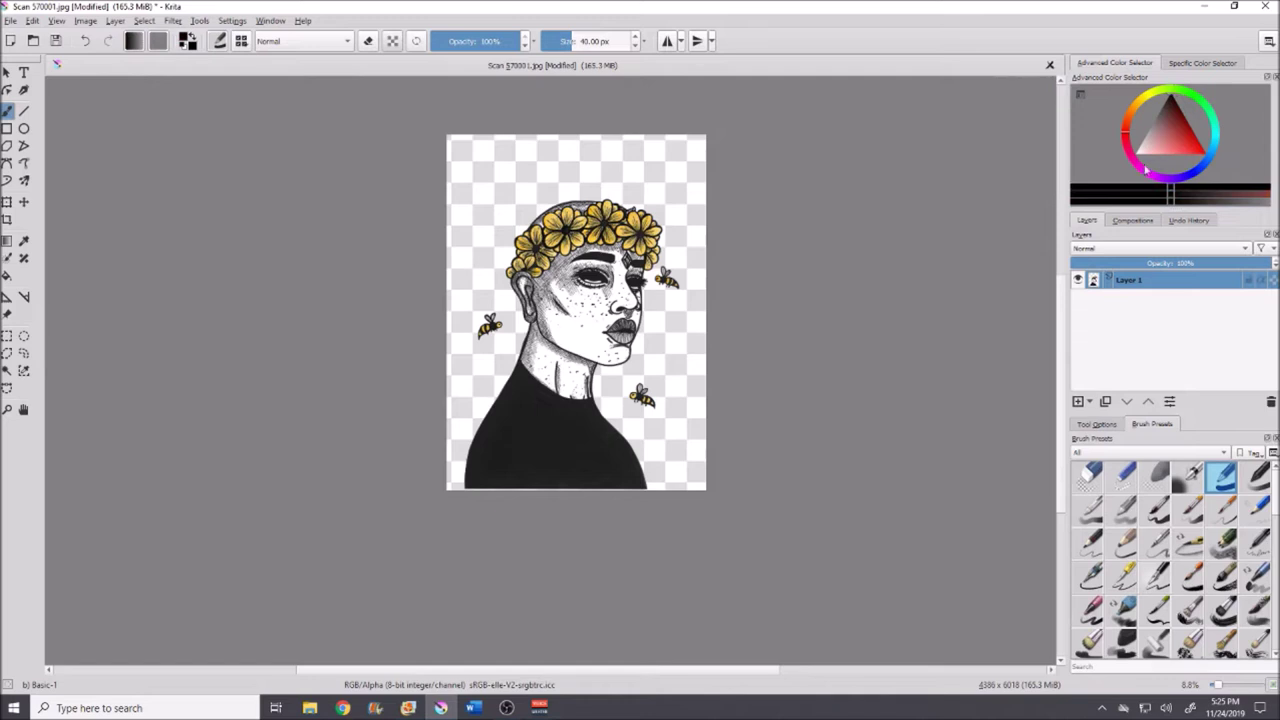
pyautogui.click(1164, 129)
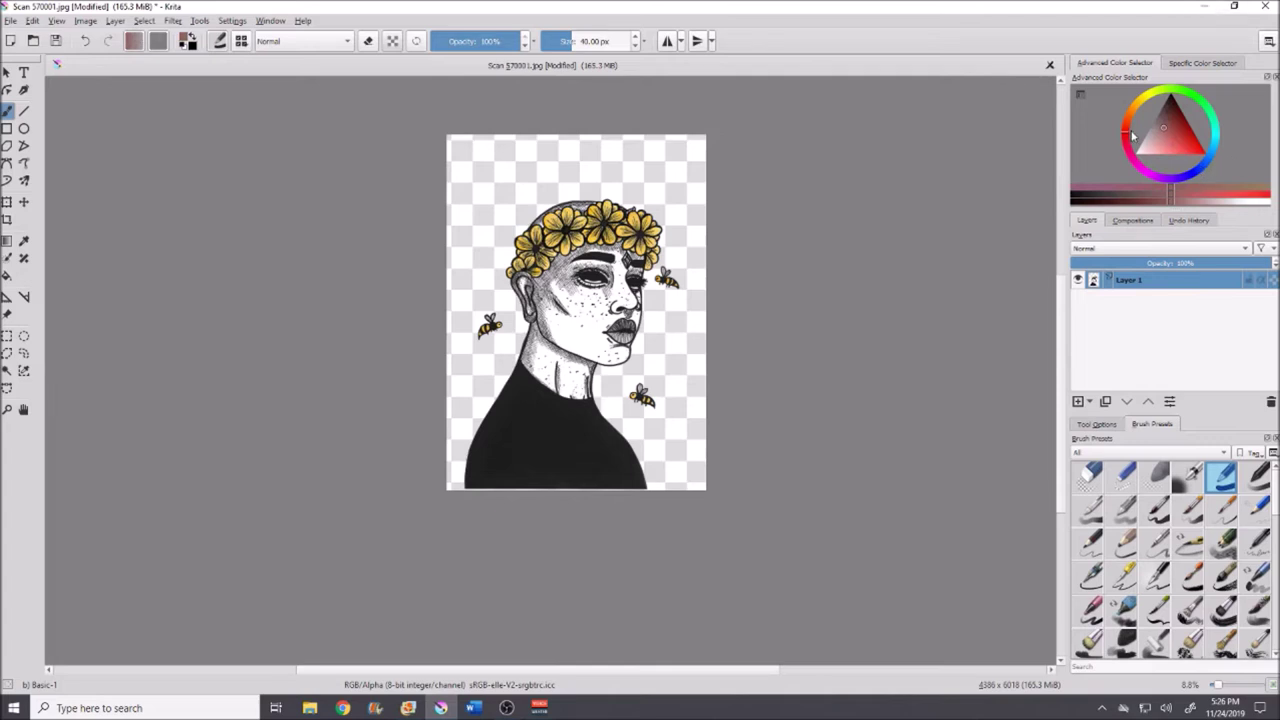
pyautogui.moveTo(1126, 137)
pyautogui.mouseDown()
pyautogui.moveTo(1158, 180)
pyautogui.moveTo(1200, 170)
pyautogui.mouseUp()
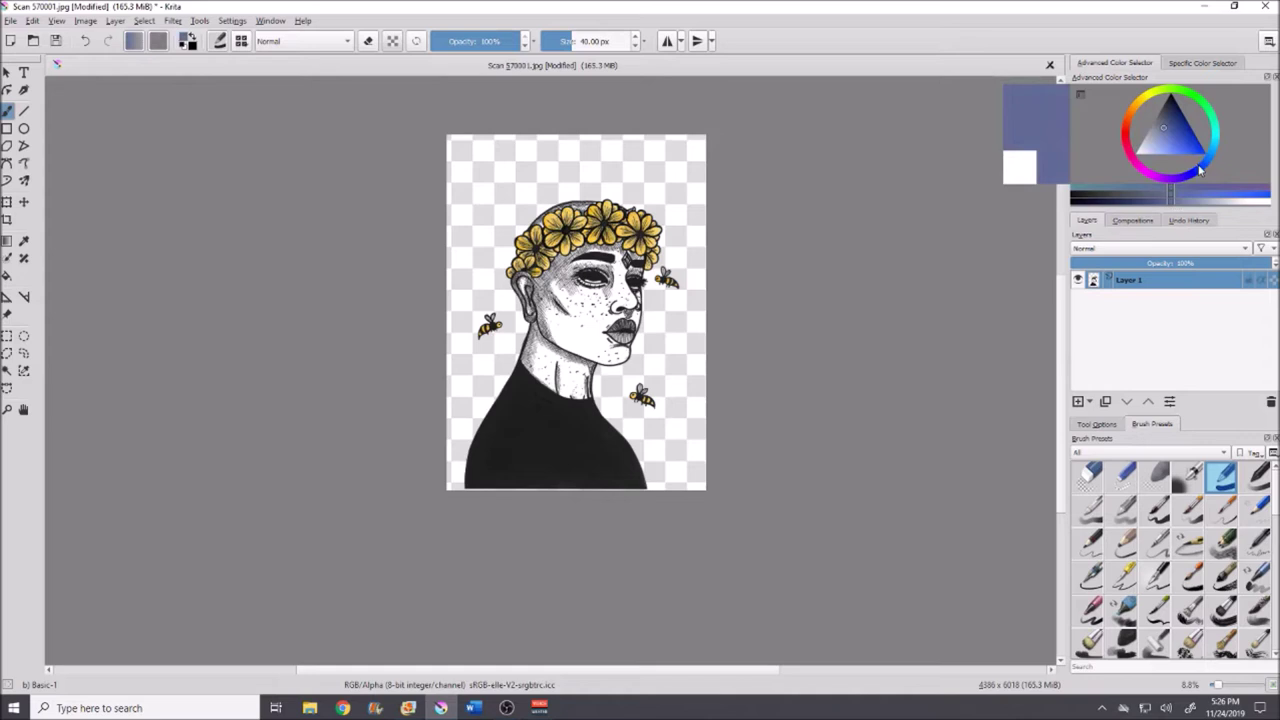
pyautogui.moveTo(1163, 127); pyautogui.dragTo(1172, 79)
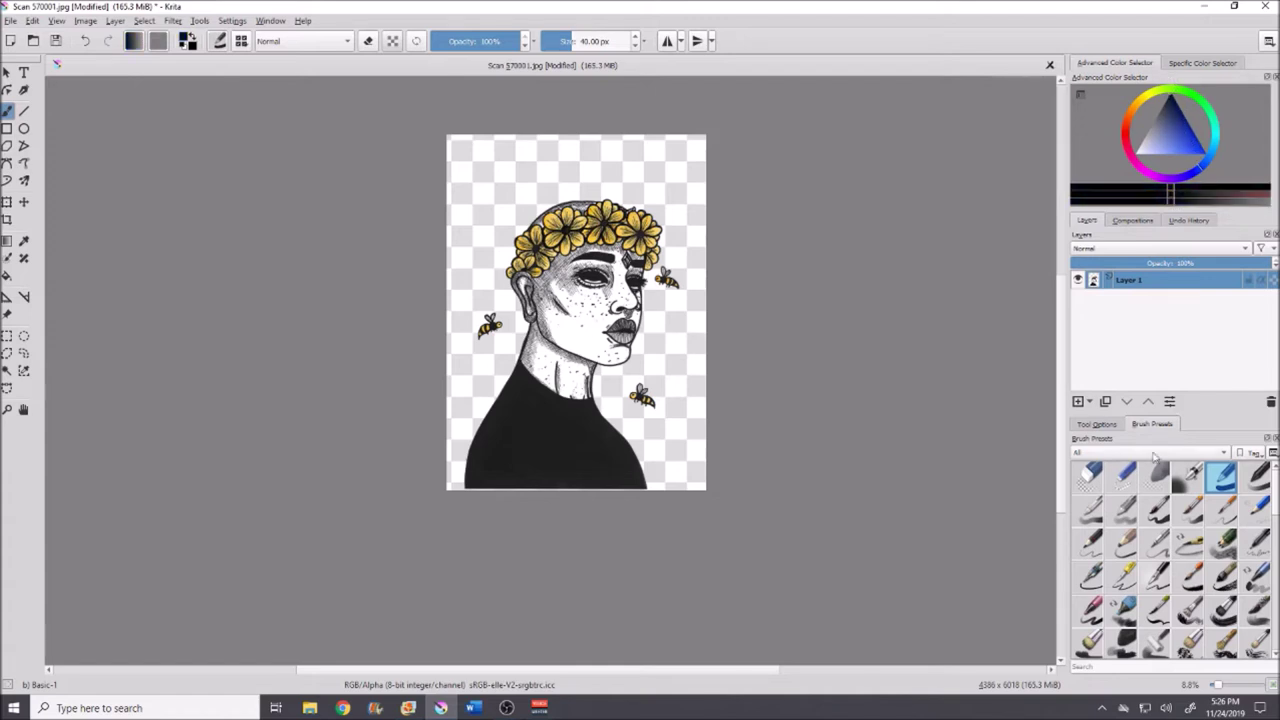
pyautogui.hotkey('ctrl', '+')
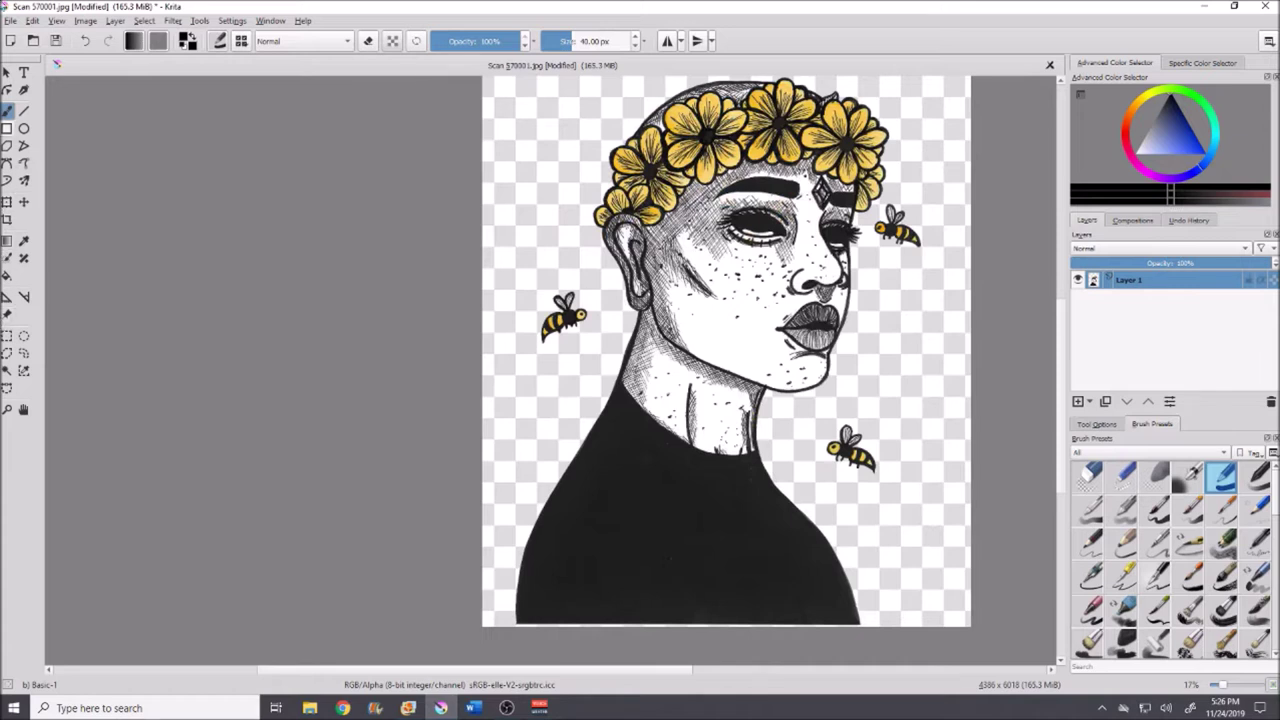
# Step: Enlarge the brush to 1000 px, then contiguous-select the black shirt and its connected ink
pyautogui.moveTo(560, 41); pyautogui.dragTo(638, 41)
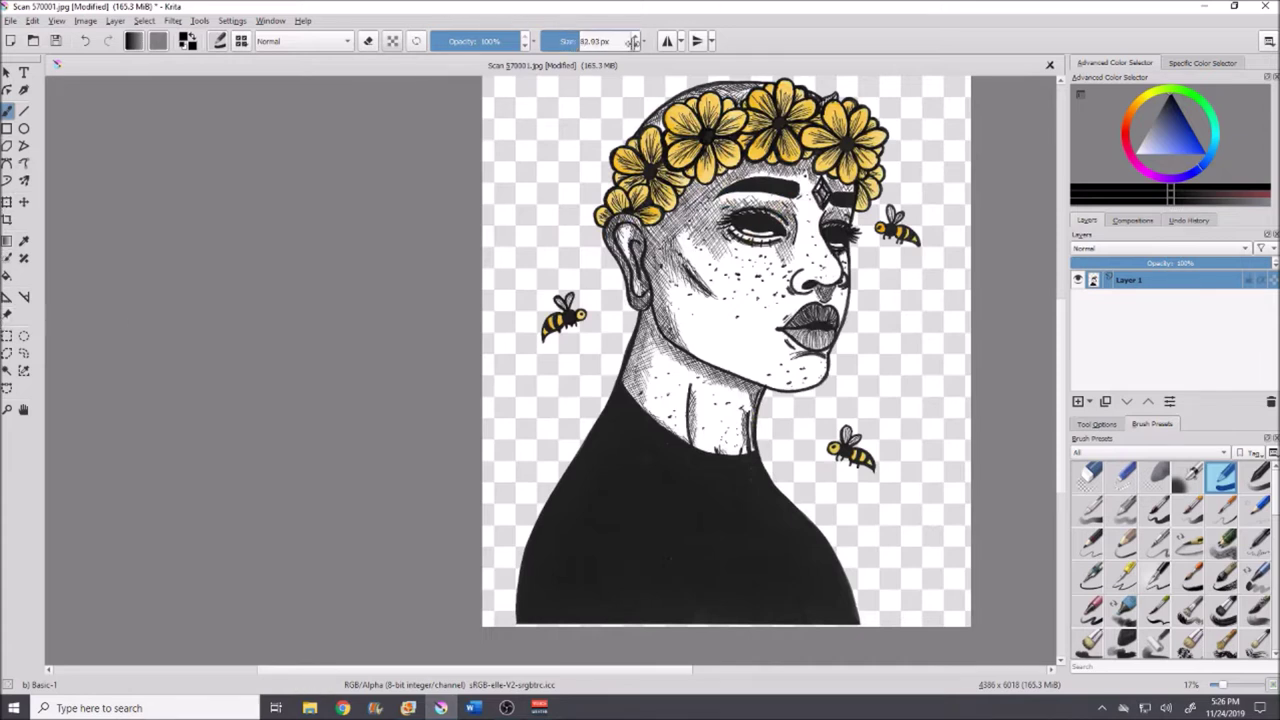
pyautogui.click(9, 372)
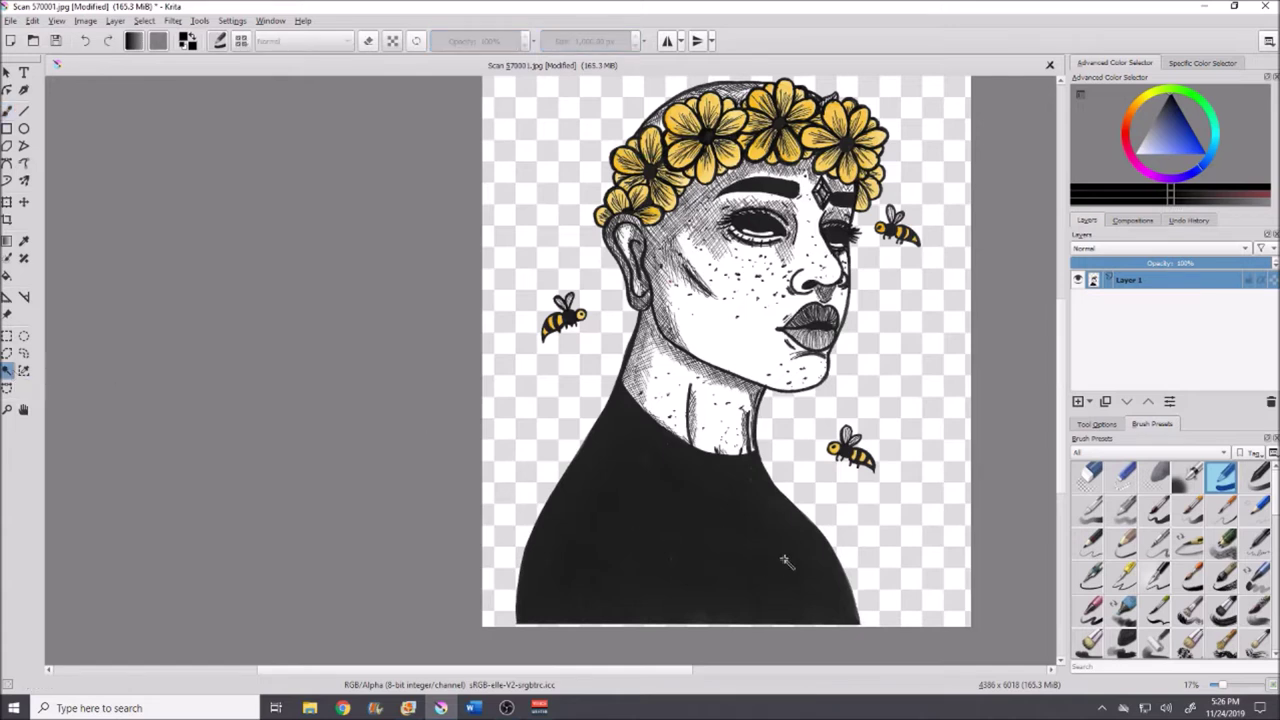
pyautogui.click(692, 490)
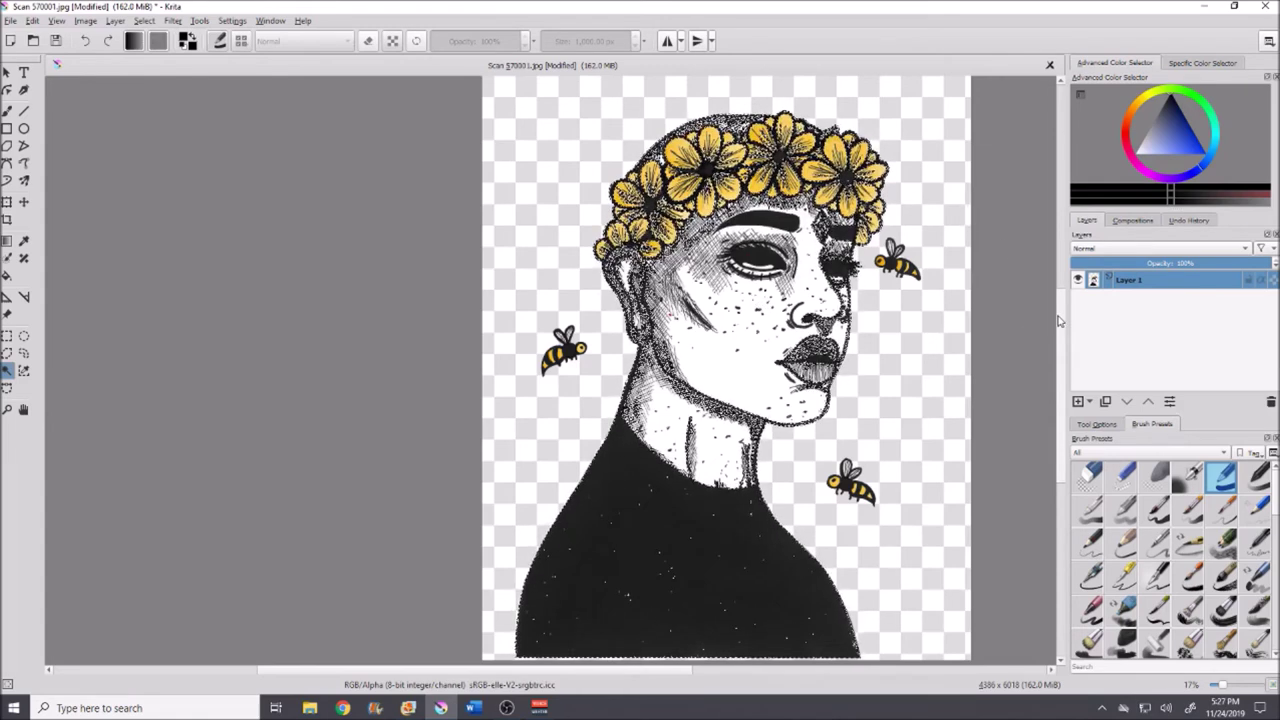
pyautogui.scroll(-2, 921, 308)
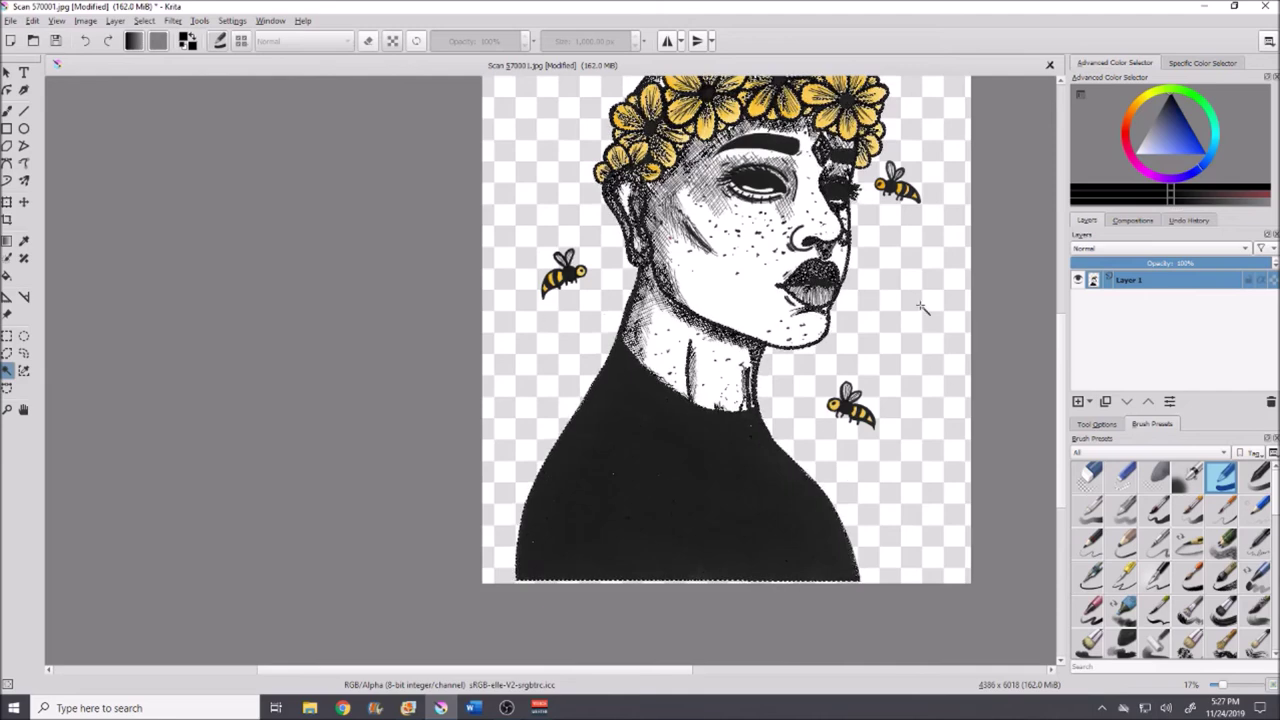
pyautogui.scroll(1, 1060, 335)
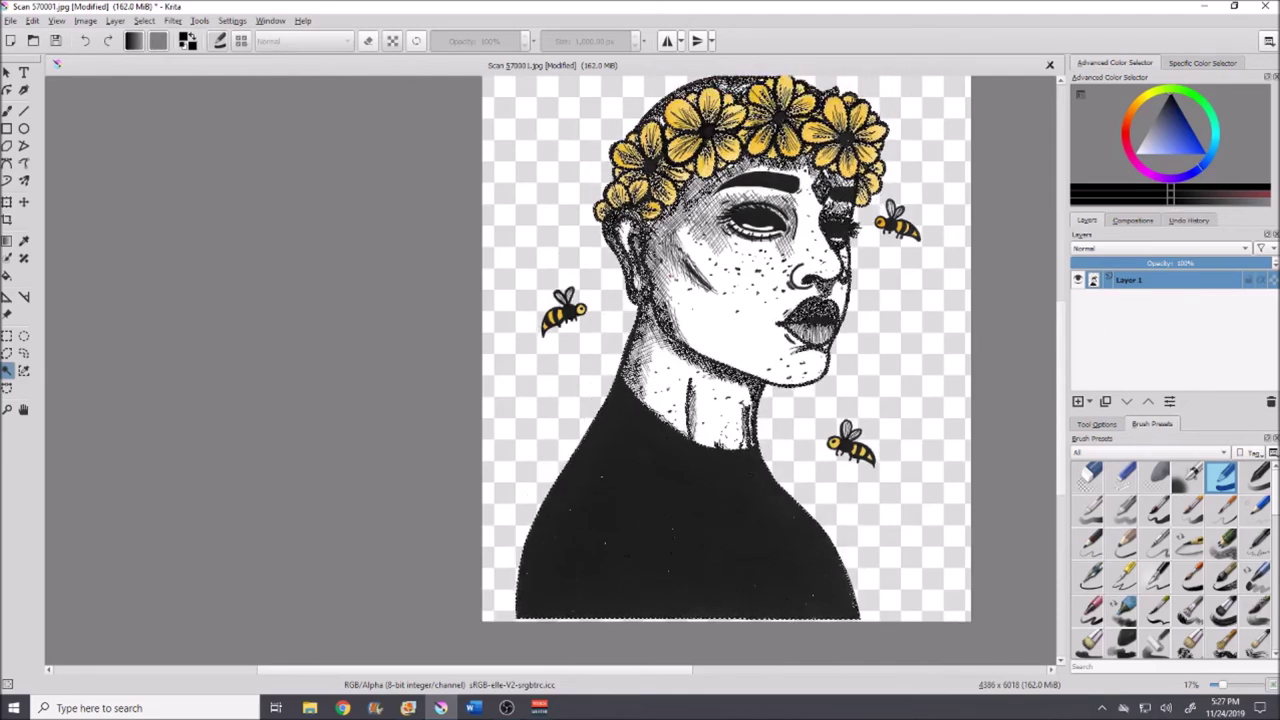
pyautogui.click(7, 111)
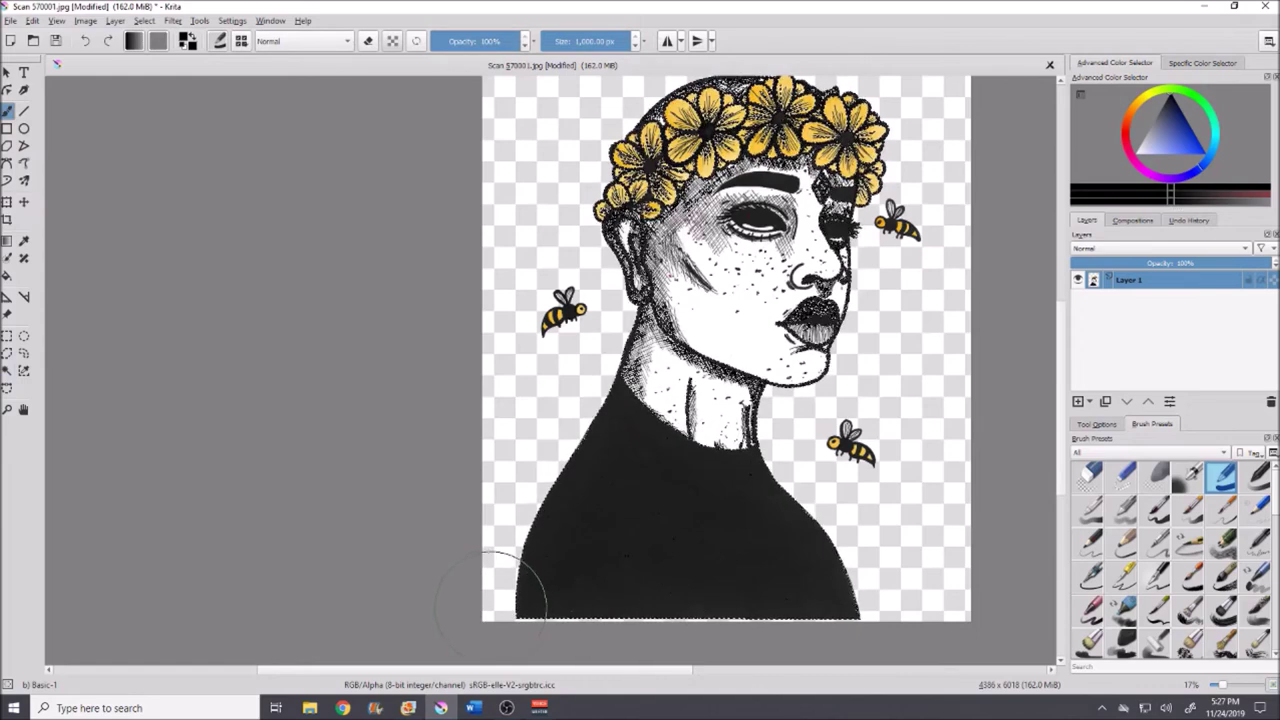
pyautogui.moveTo(772, 585)
pyautogui.mouseDown()
pyautogui.moveTo(857, 586)
pyautogui.moveTo(840, 555)
pyautogui.mouseUp()
pyautogui.hotkey('ctrl', 'z')
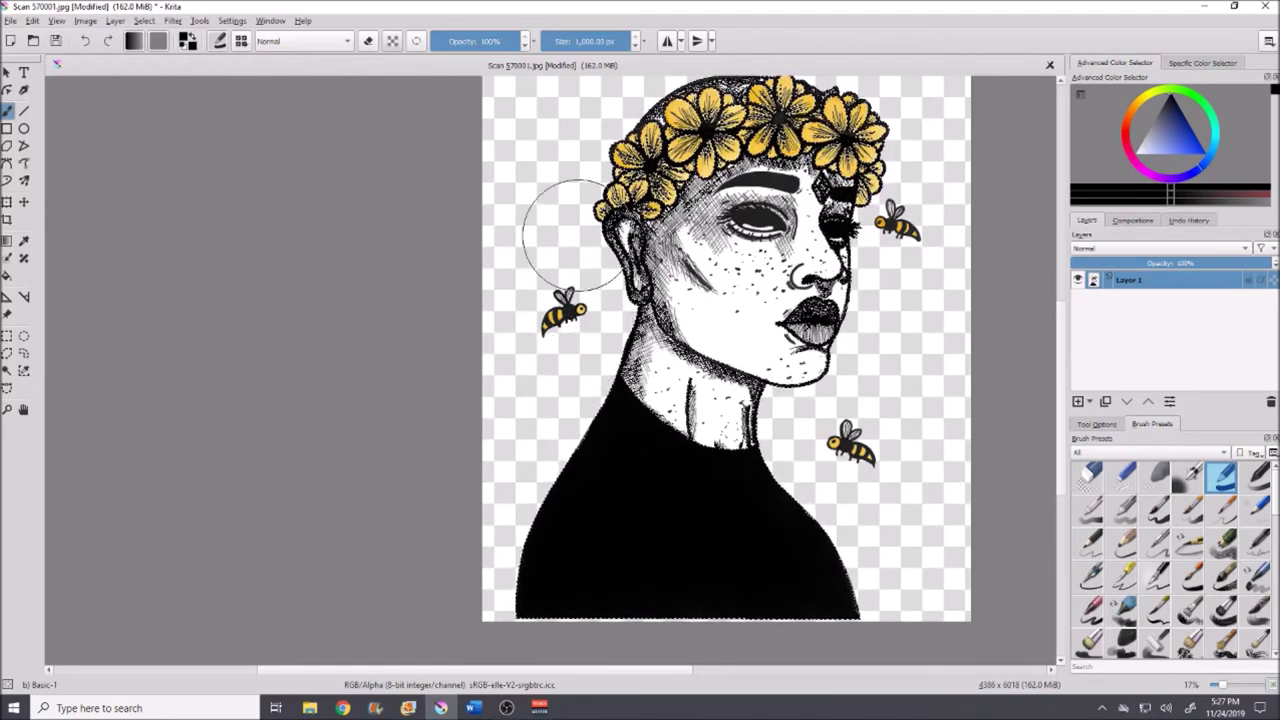
pyautogui.hotkey('ctrl', 'z')
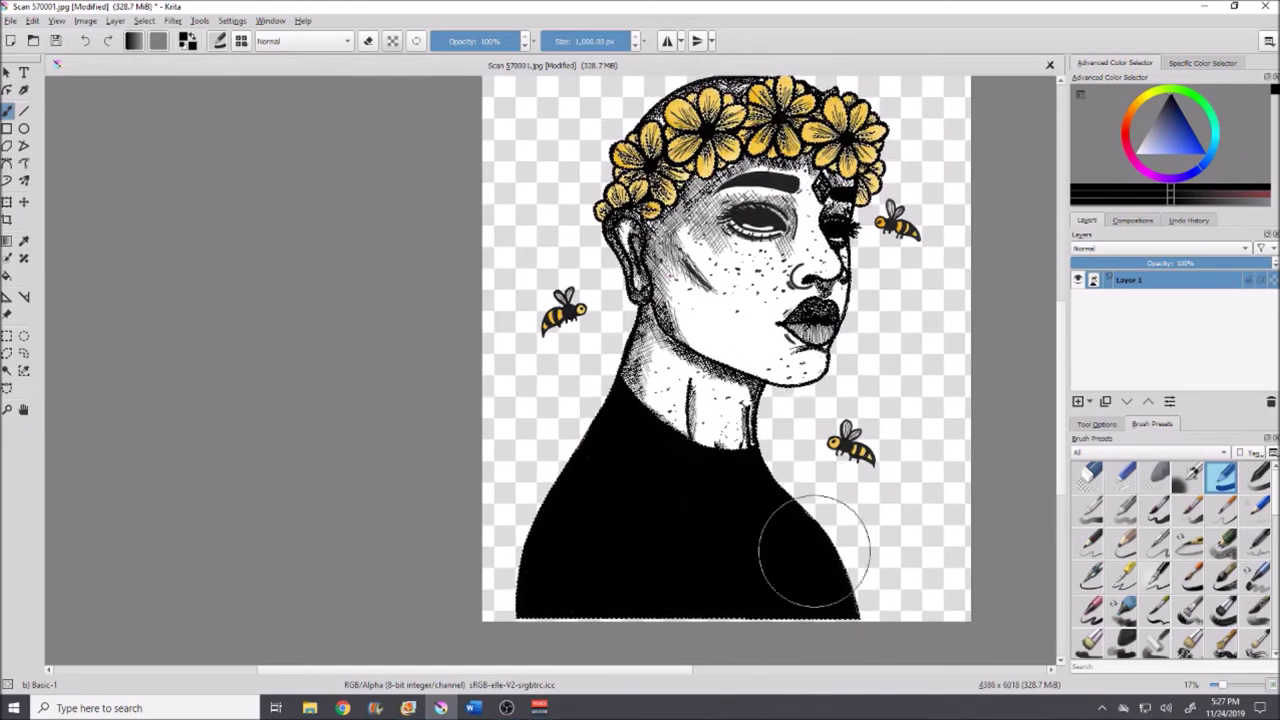
pyautogui.click(7, 370)
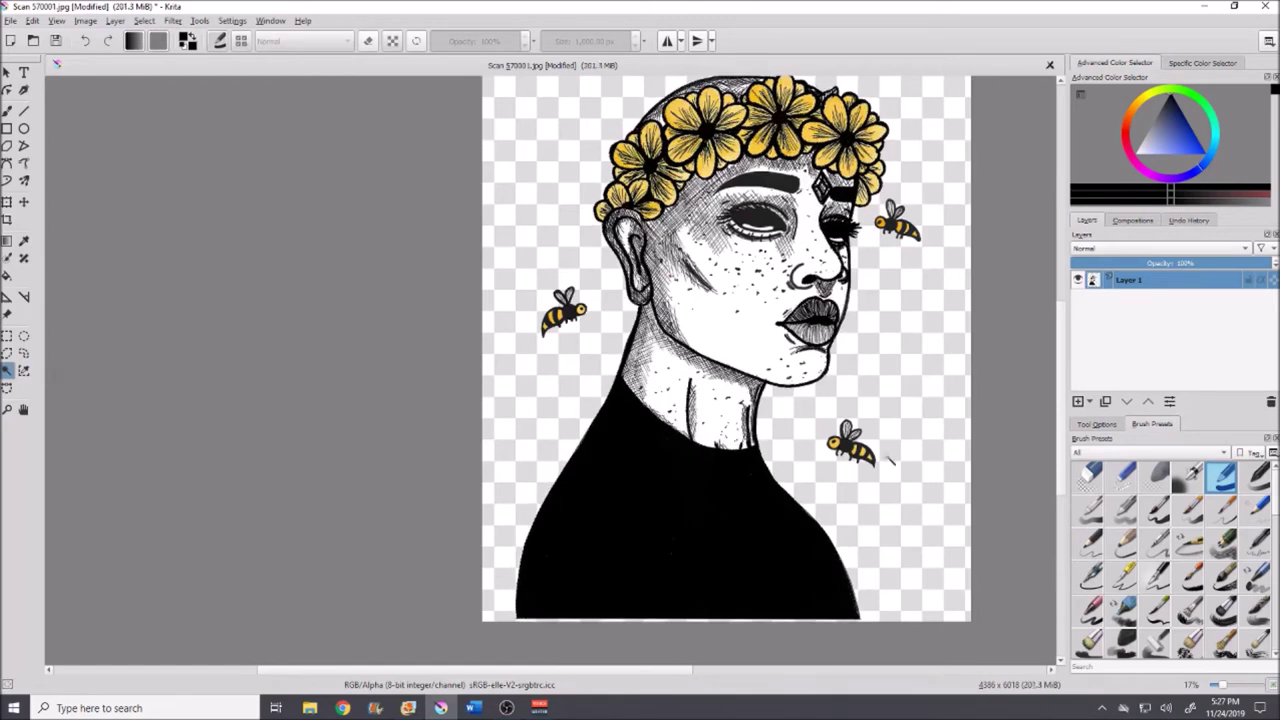
# Step: Zoom to 33% and touch up a stray mark near the left edge, alternating Freehand Brush and Contiguous Selection
pyautogui.scroll(3, 880, 320)
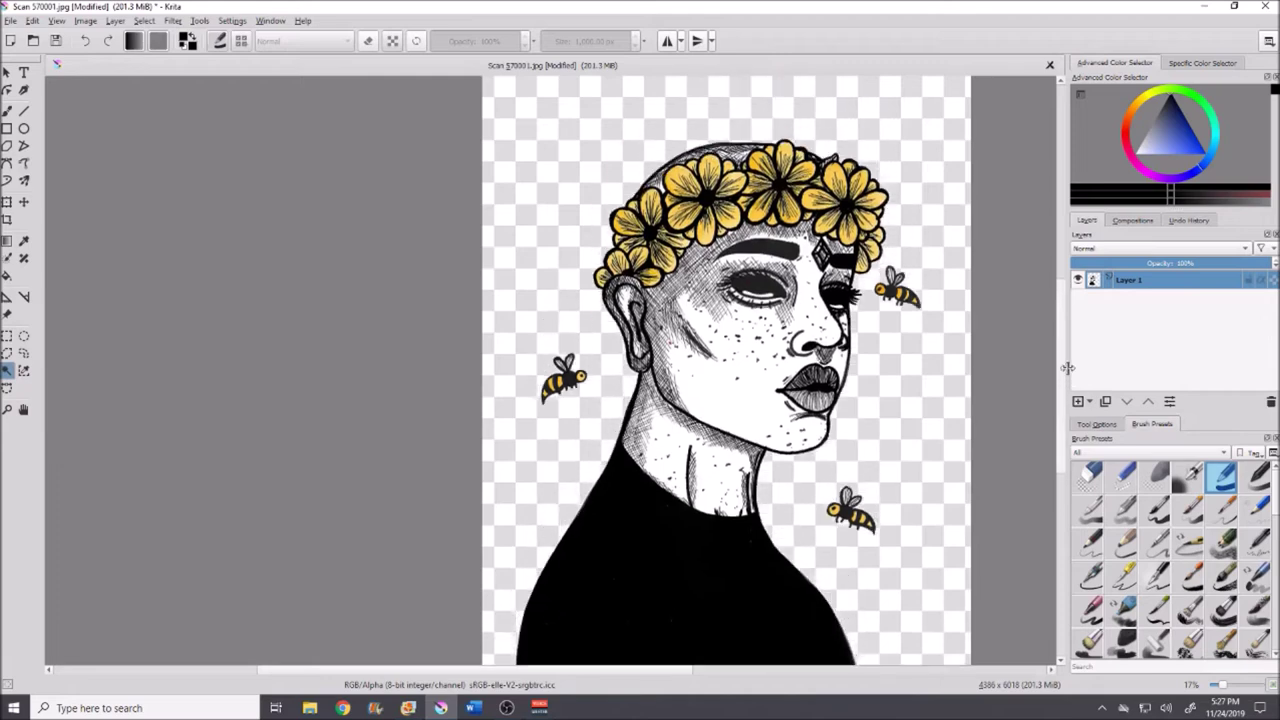
pyautogui.scroll(2, 830, 330)
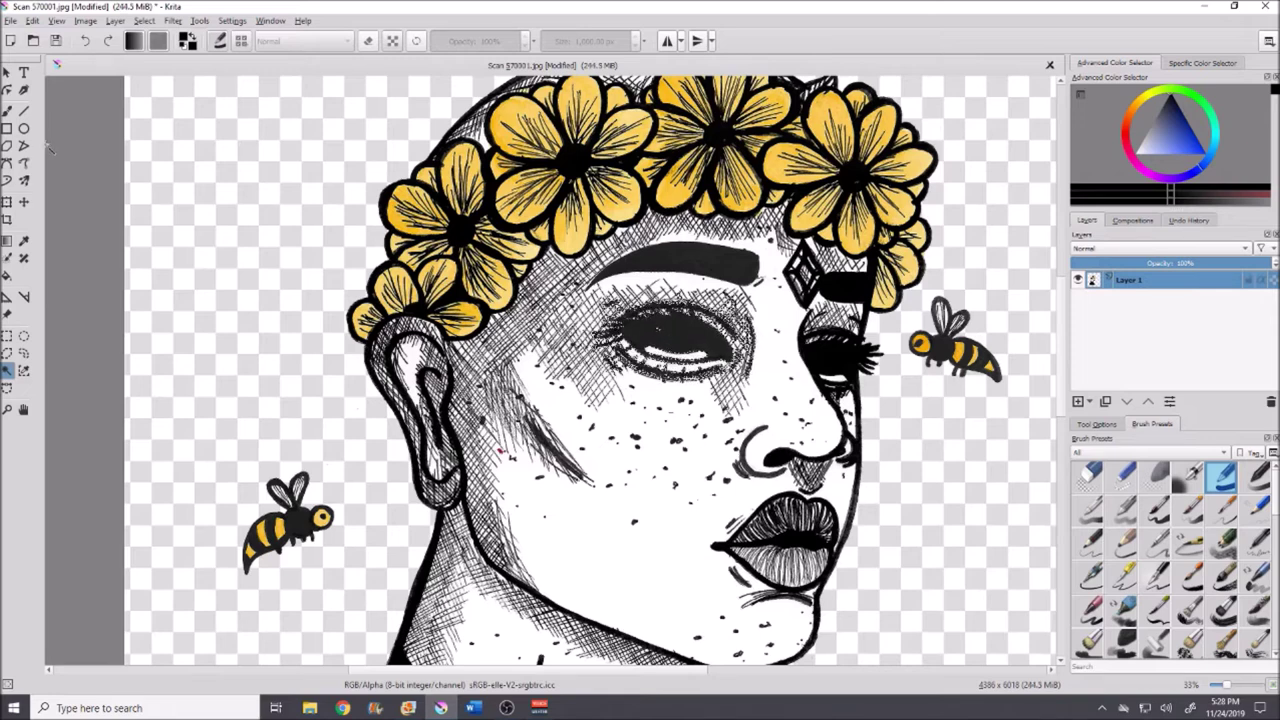
pyautogui.click(8, 111)
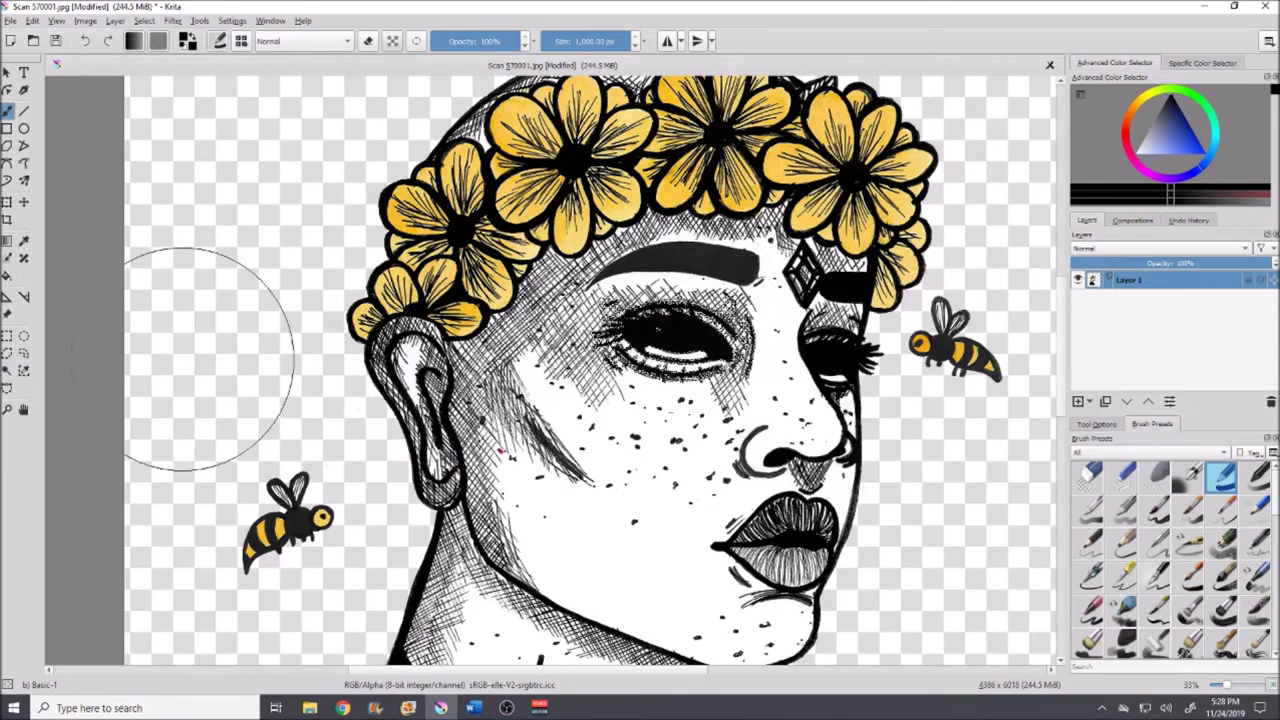
pyautogui.click(60, 362)
pyautogui.click(8, 370)
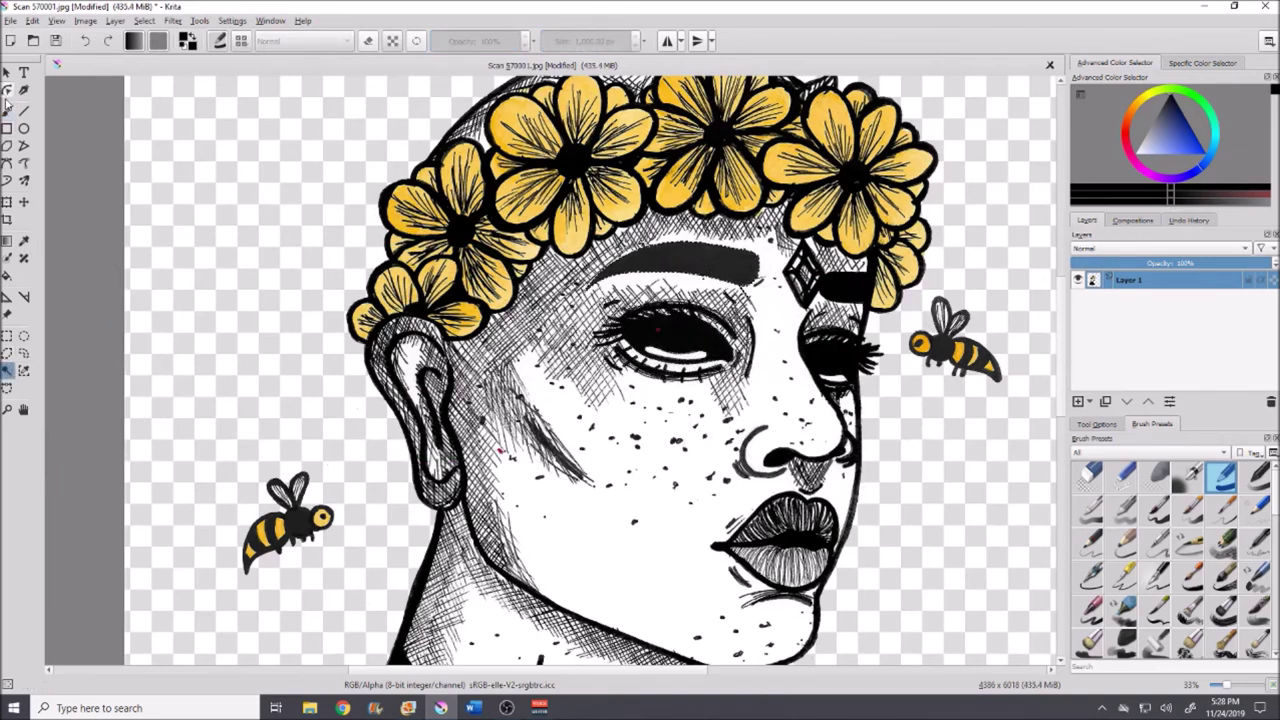
pyautogui.click(8, 110)
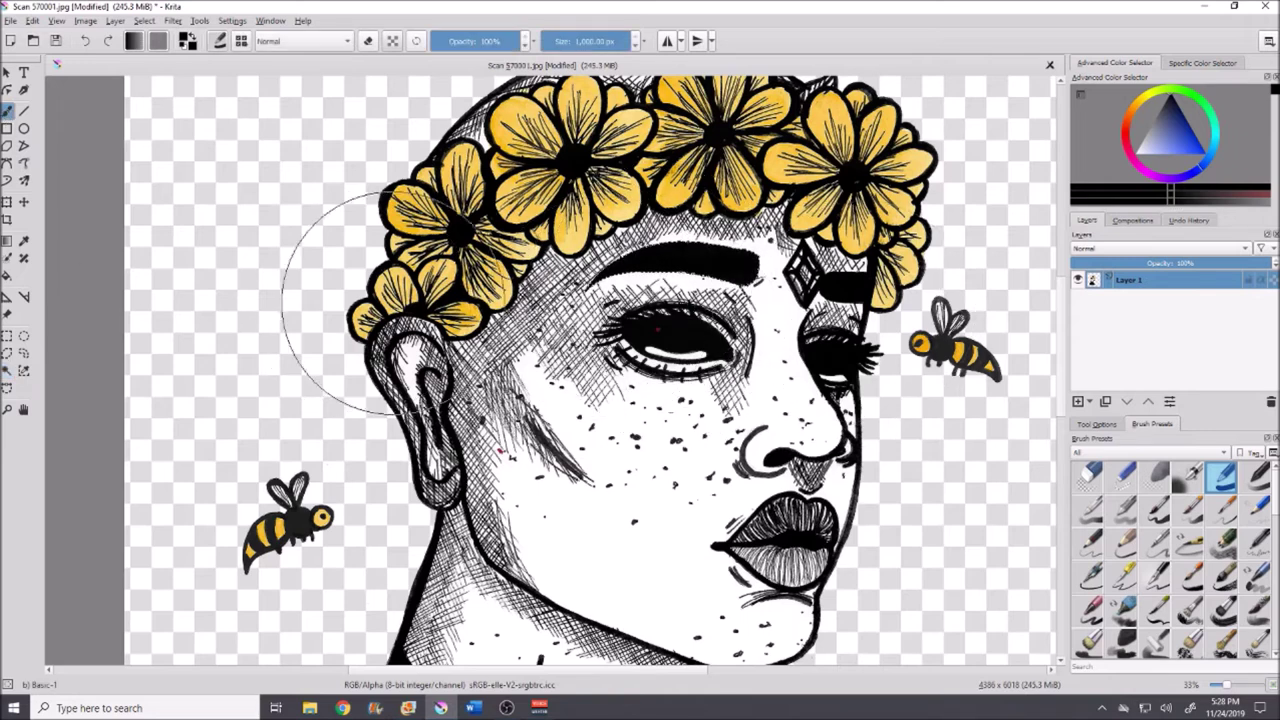
pyautogui.click(8, 370)
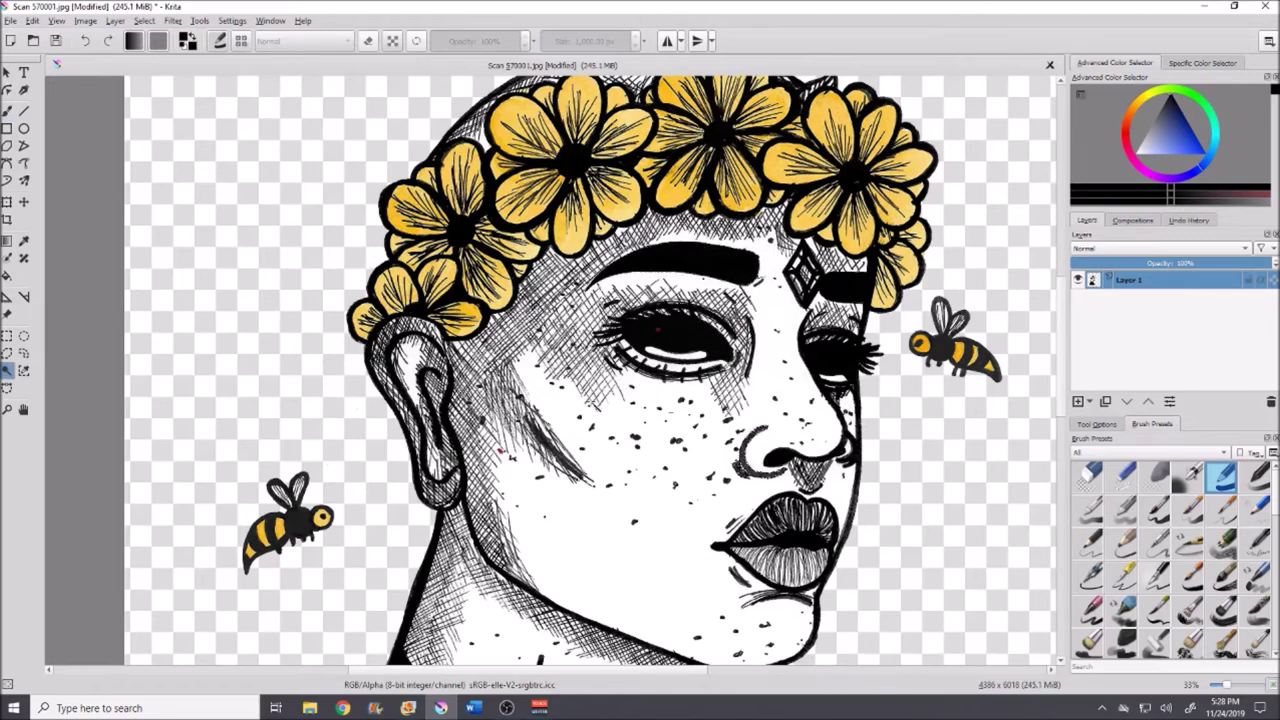
pyautogui.click(7, 110)
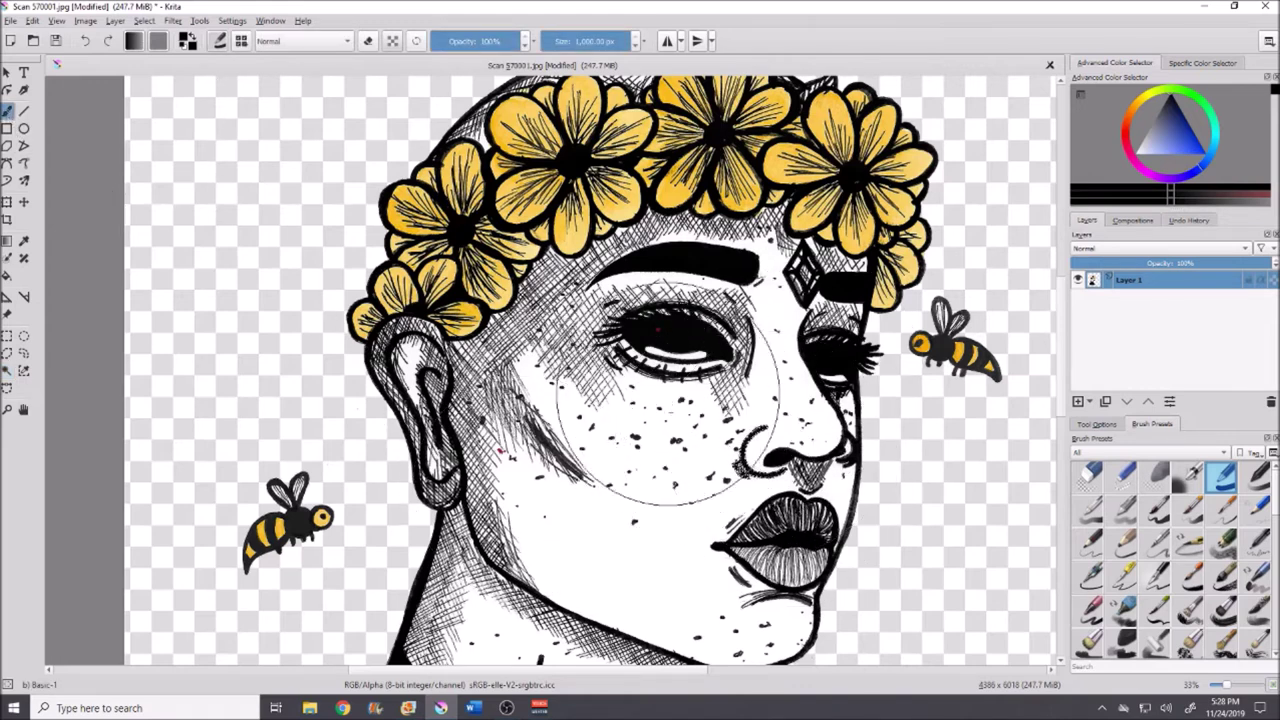
pyautogui.click(7, 370)
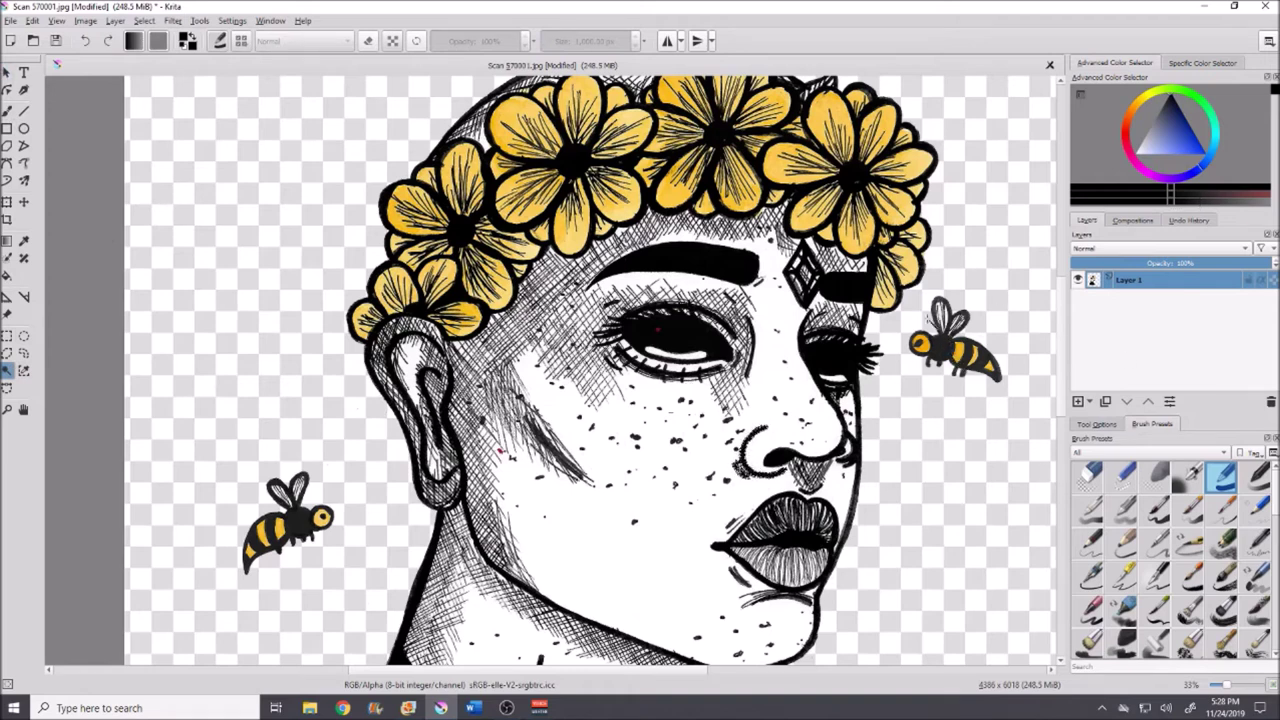
pyautogui.click(7, 110)
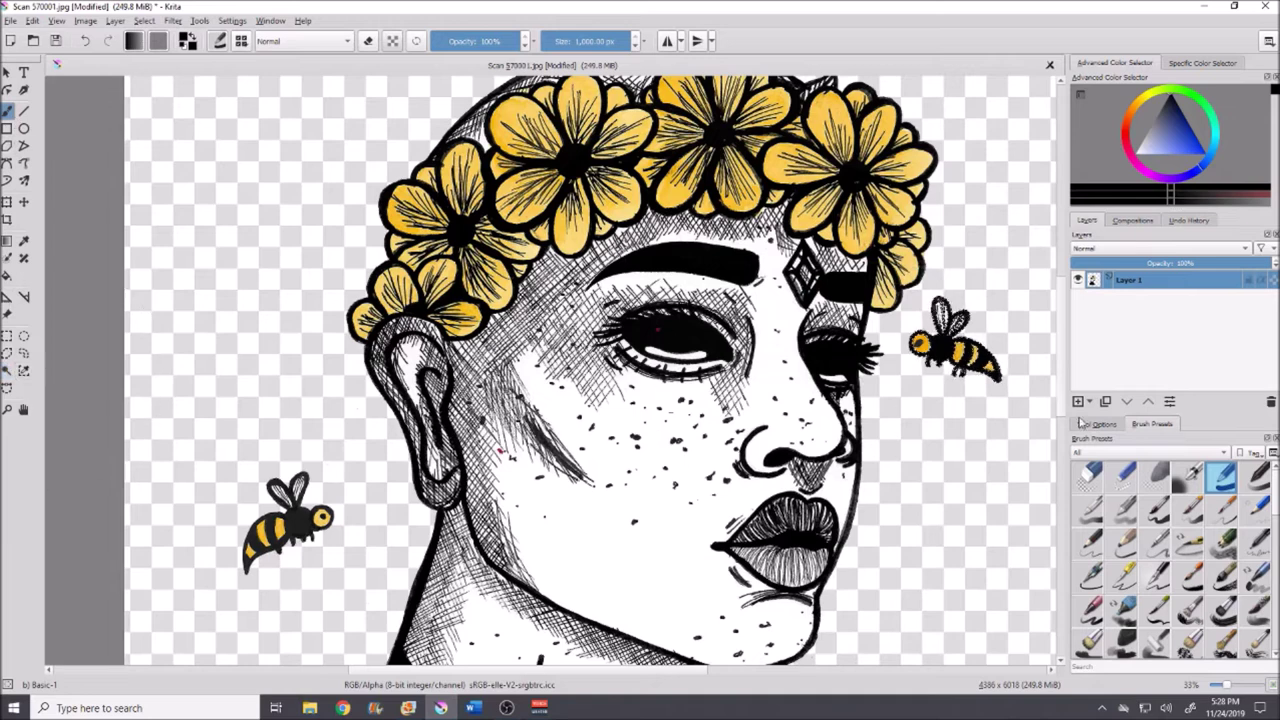
pyautogui.click(7, 370)
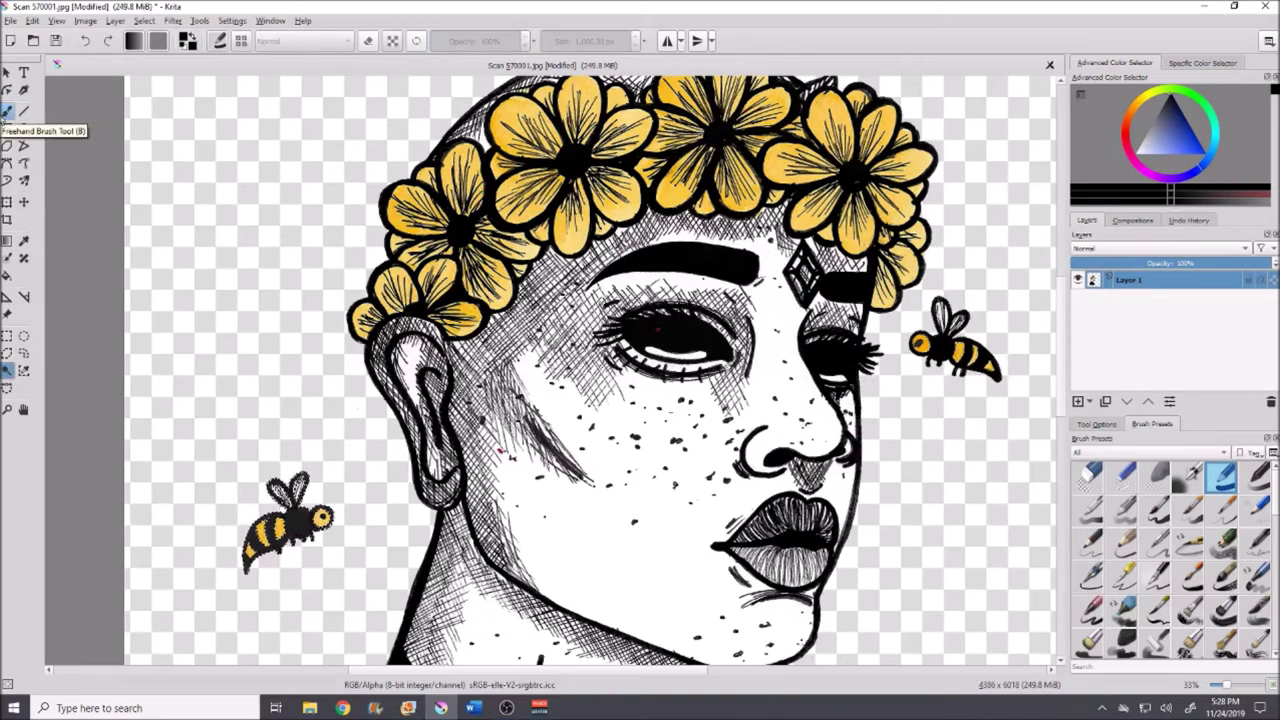
pyautogui.click(7, 112)
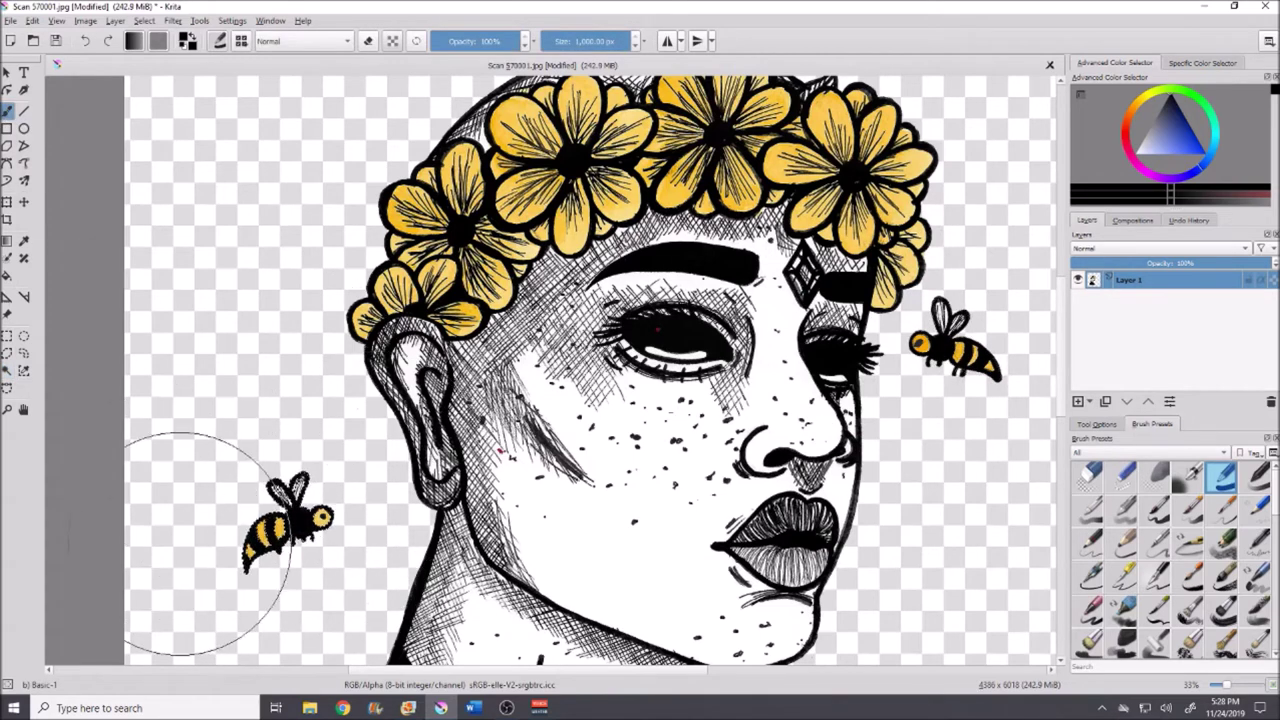
# Step: Pan around the drawing and brush over remaining stray marks near the edges and bees
pyautogui.scroll(-5, 1058, 500)
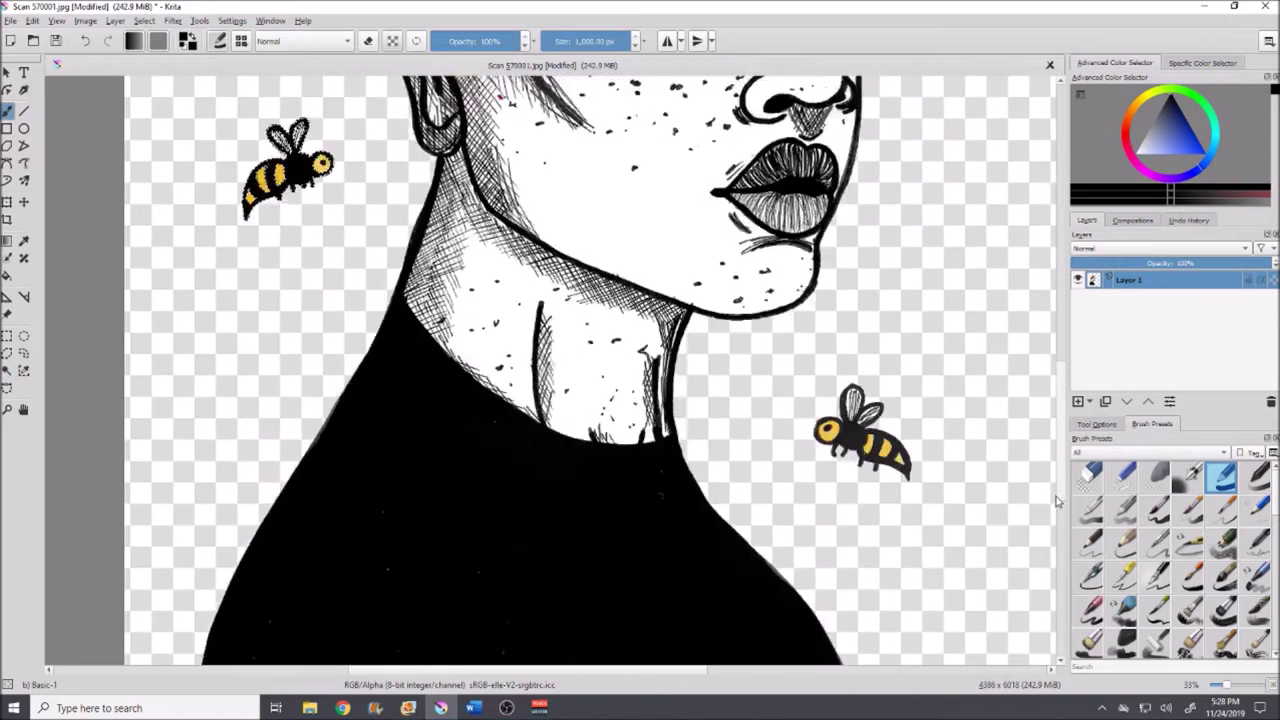
pyautogui.scroll(-1, 1056, 500)
pyautogui.click(7, 370)
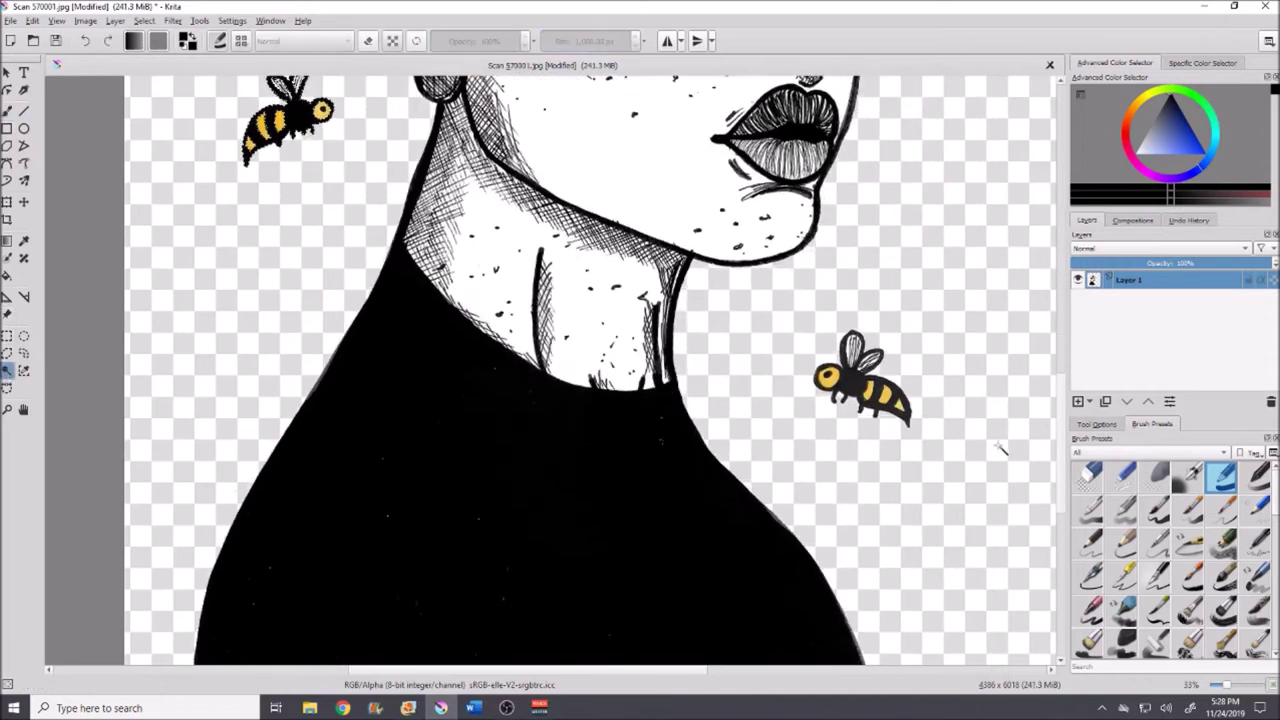
pyautogui.press('b')
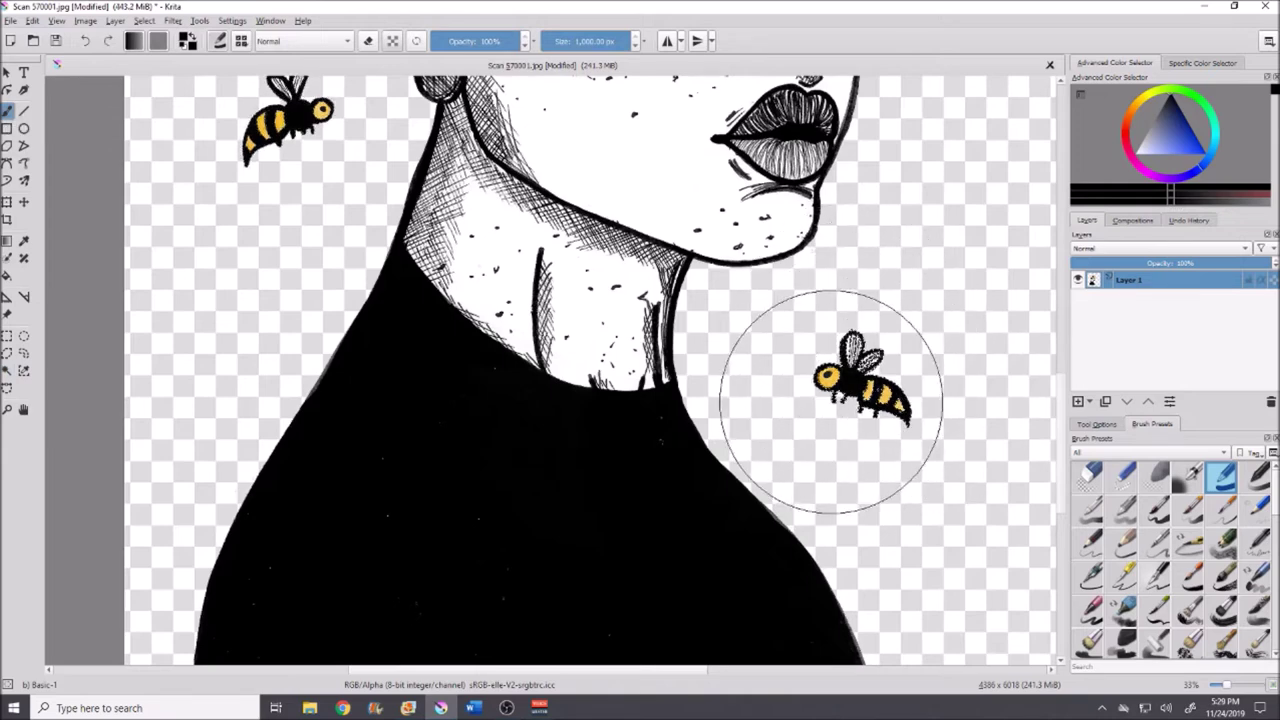
pyautogui.scroll(-2, 557, 220)
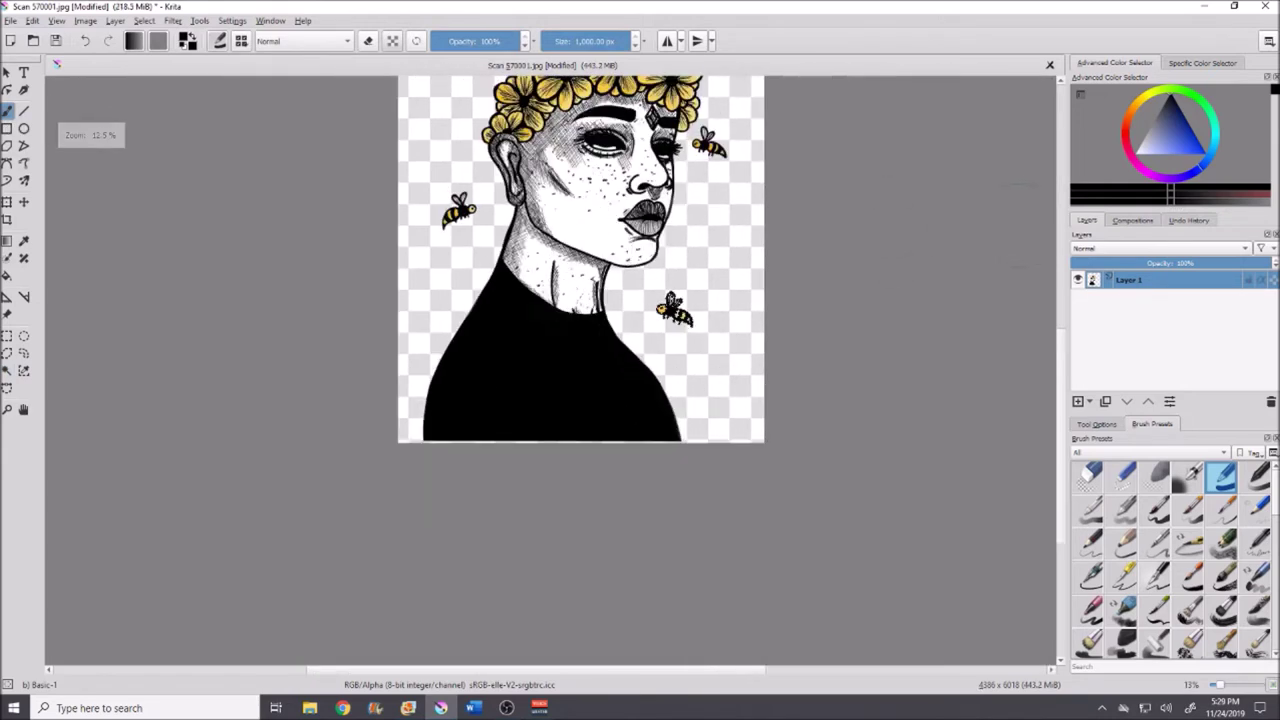
pyautogui.moveTo(1067, 388); pyautogui.dragTo(1068, 340)
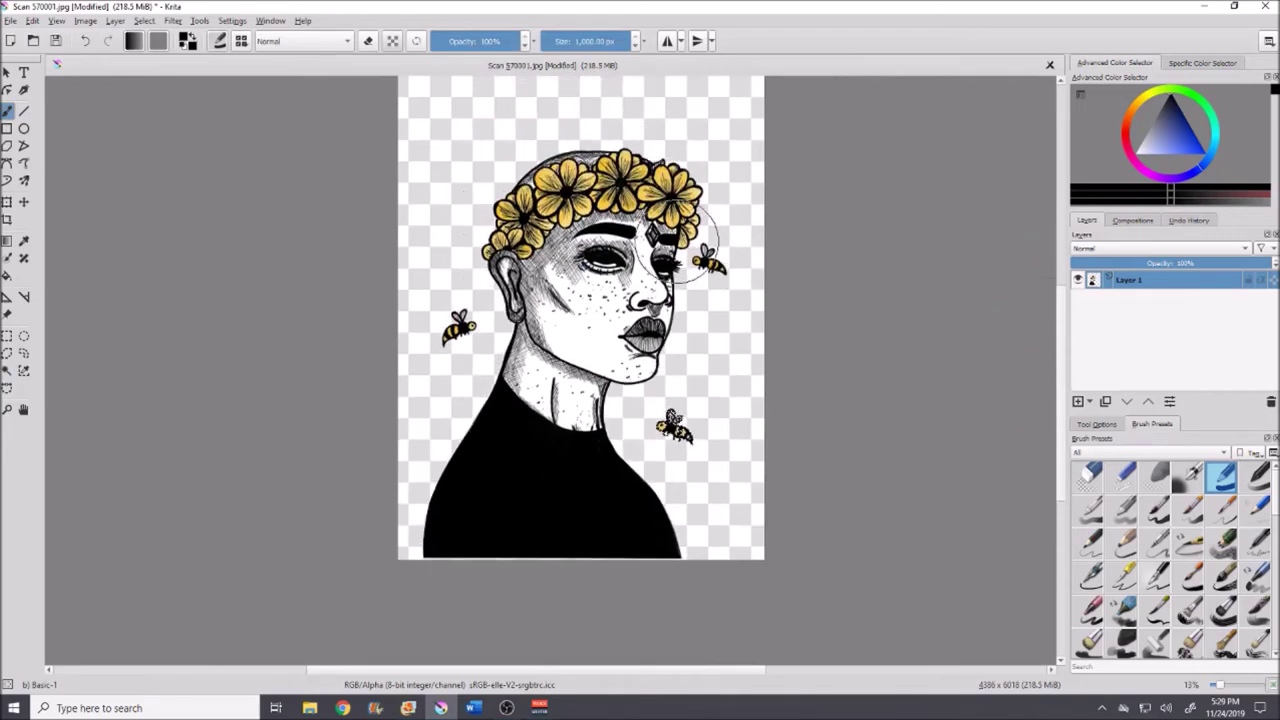
pyautogui.scroll(2, 680, 245)
pyautogui.scroll(5, 677, 249)
pyautogui.scroll(-7, 677, 249)
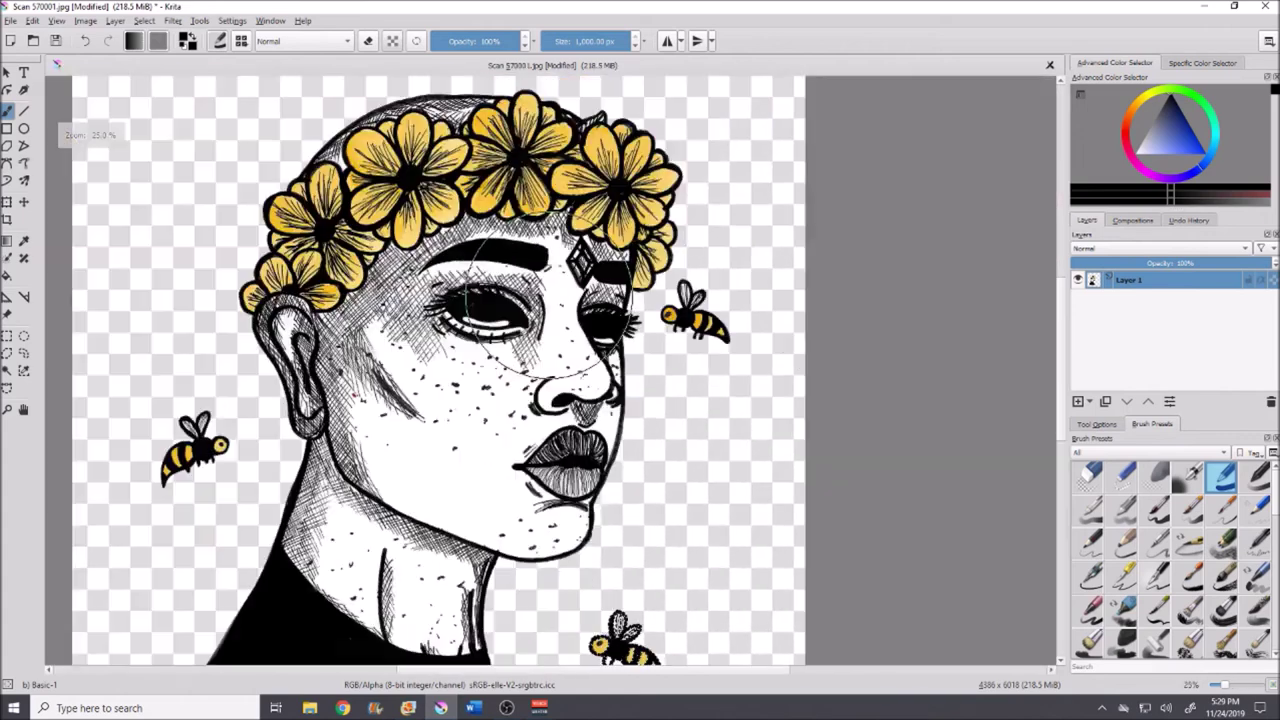
pyautogui.moveTo(675, 670); pyautogui.dragTo(560, 670)
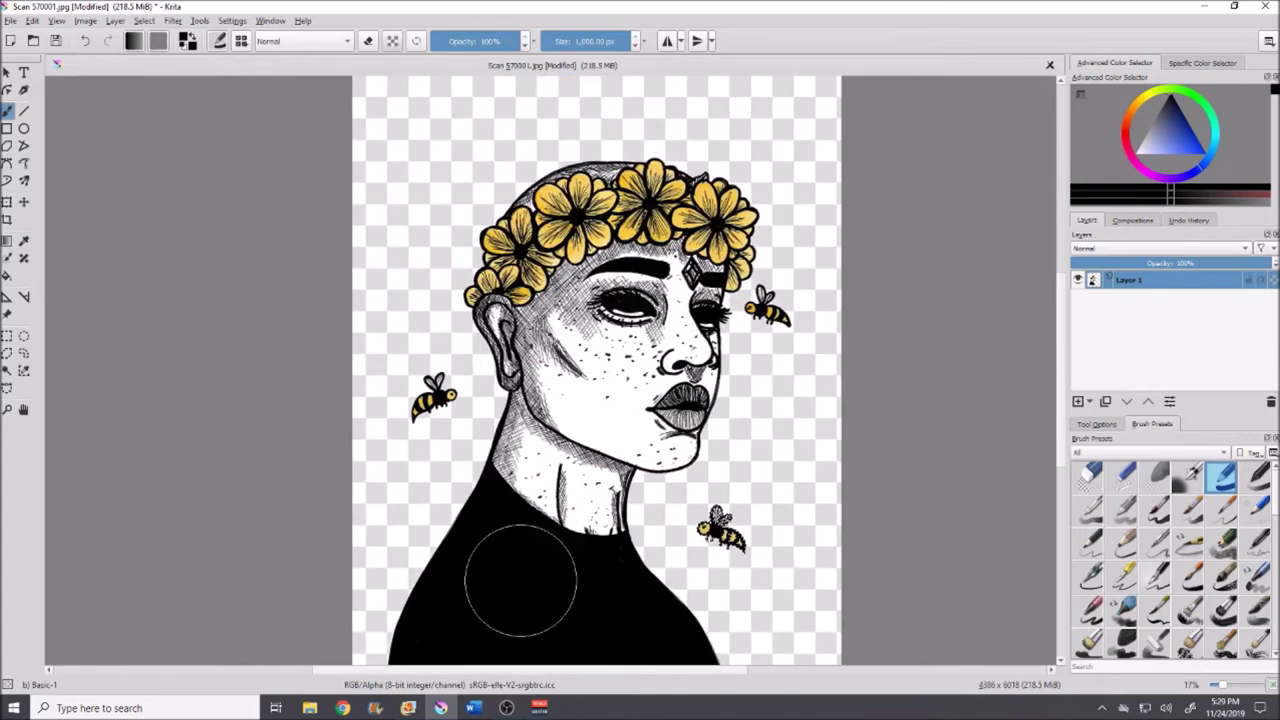
pyautogui.click(7, 370)
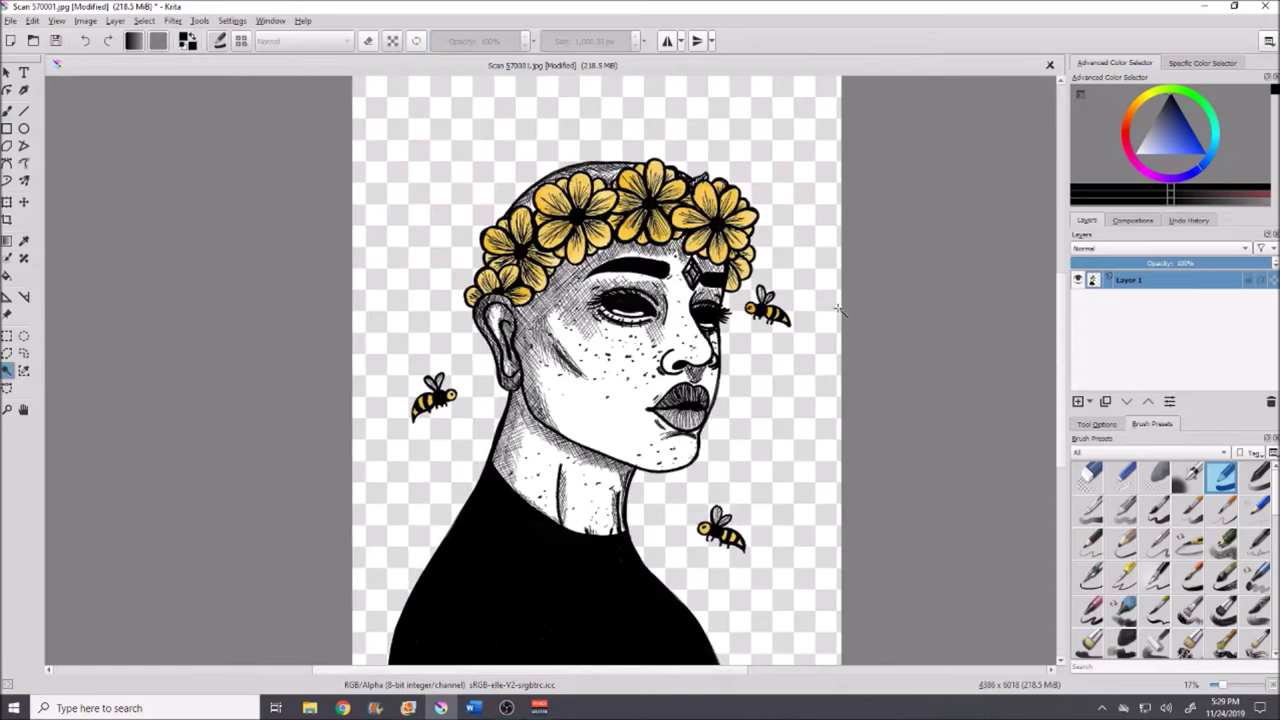
pyautogui.scroll(-2, 840, 312)
pyautogui.scroll(4, 570, 380)
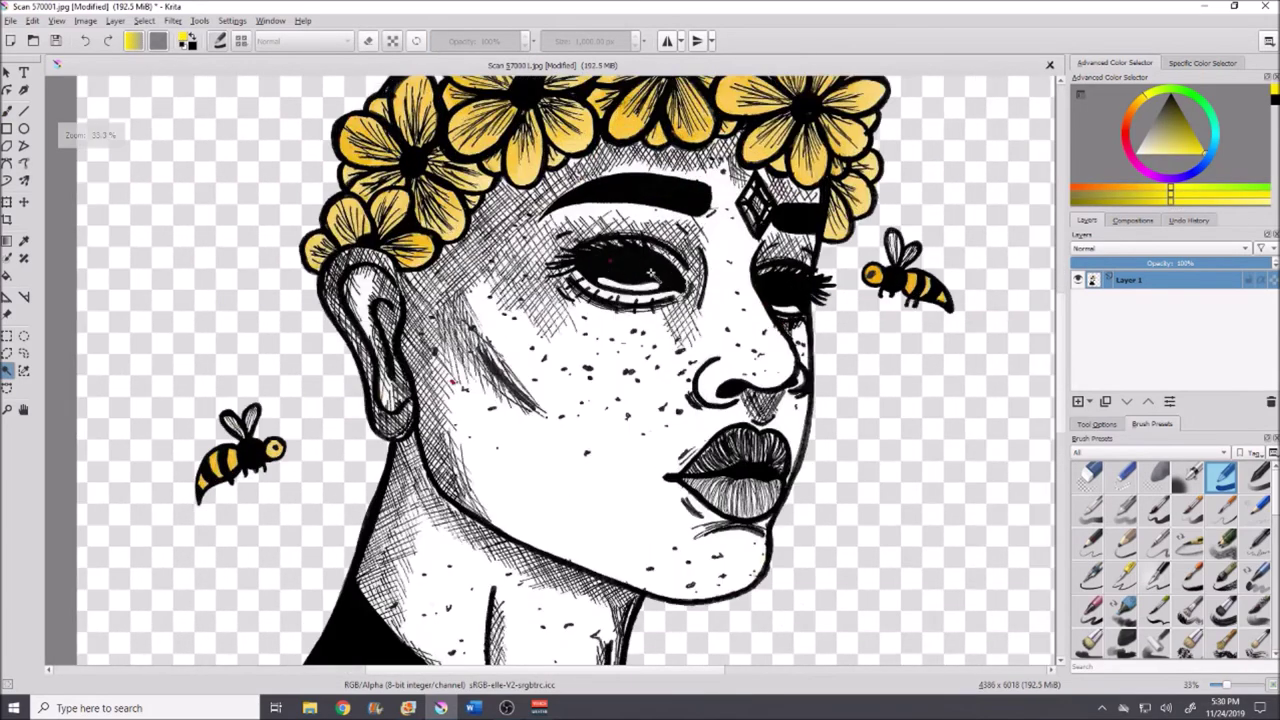
# Step: Zoom to 200% and sample black from the eye with the Color Picker
pyautogui.scroll(4, 640, 243)
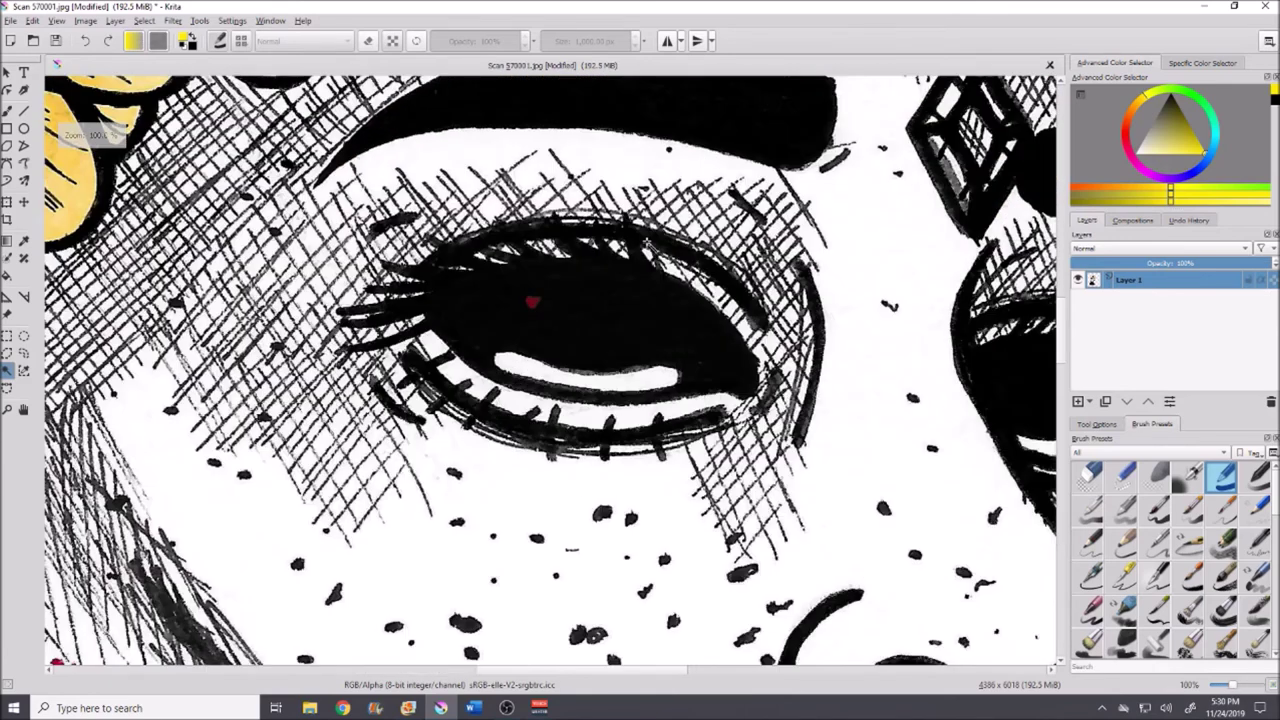
pyautogui.scroll(1, 574, 334)
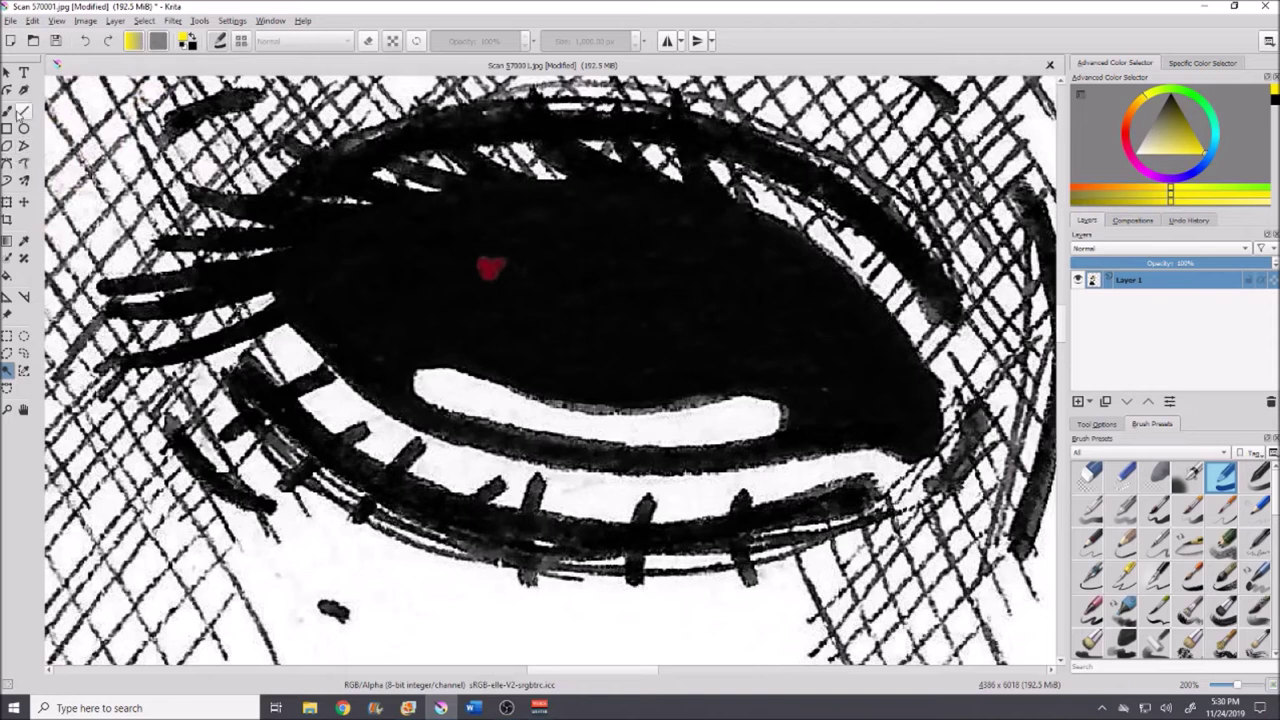
pyautogui.click(24, 242)
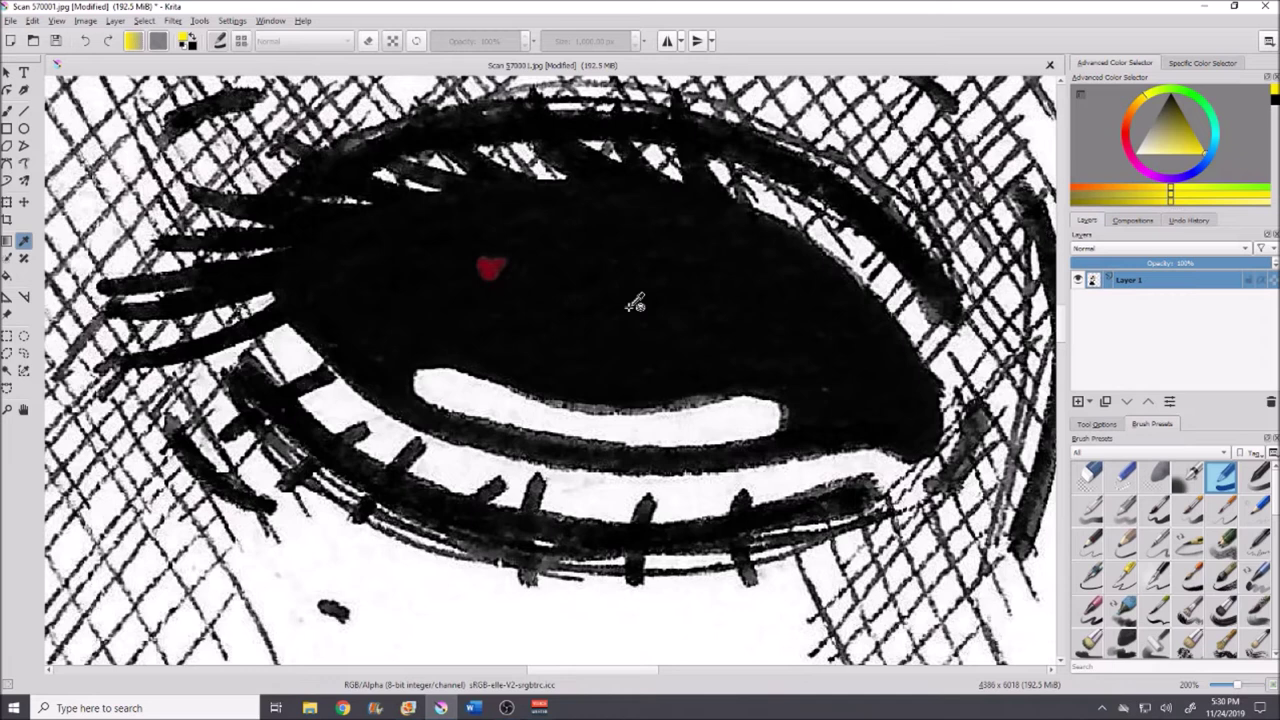
pyautogui.click(592, 296)
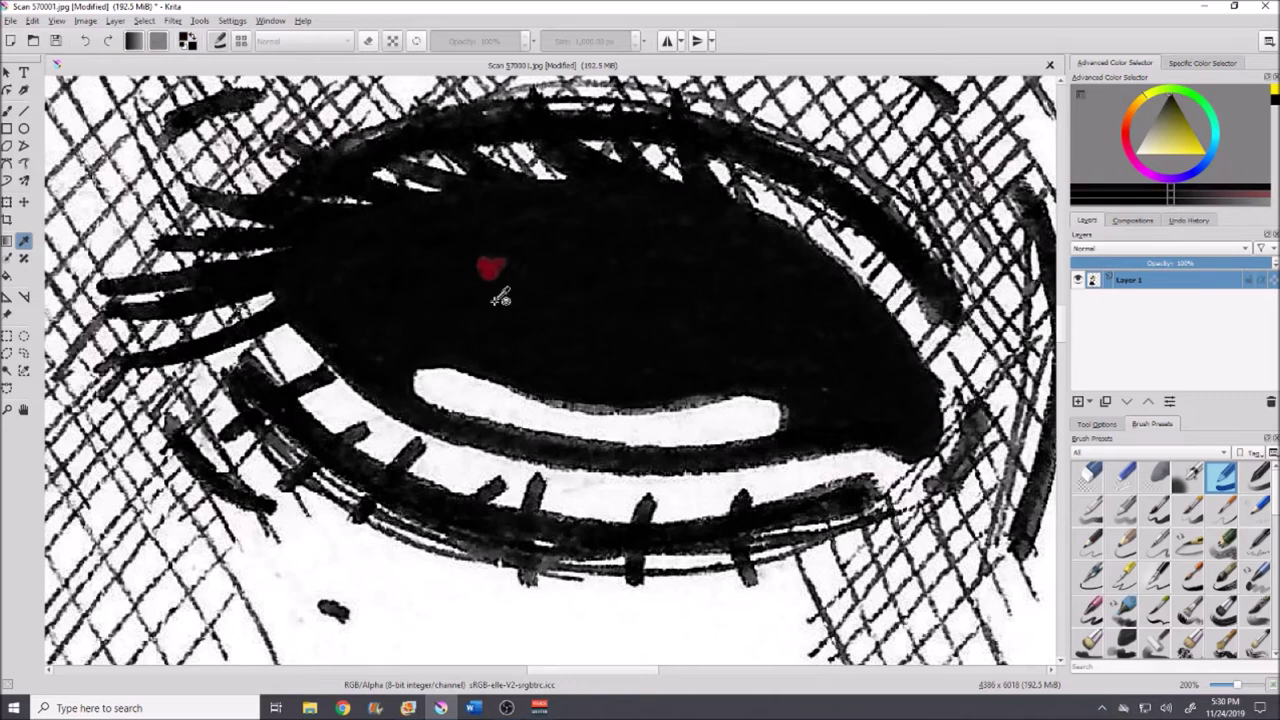
# Step: Paint the red mark in the eye solid black with a brush of about 37 px, undoing one stroke
pyautogui.click(8, 110)
pyautogui.moveTo(568, 40)
pyautogui.mouseDown()
pyautogui.moveTo(557, 42)
pyautogui.moveTo(579, 44)
pyautogui.mouseUp()
pyautogui.click(490, 272)
pyautogui.moveTo(490, 276)
pyautogui.mouseDown()
pyautogui.moveTo(737, 286)
pyautogui.moveTo(729, 343)
pyautogui.moveTo(631, 343)
pyautogui.moveTo(614, 360)
pyautogui.mouseUp()
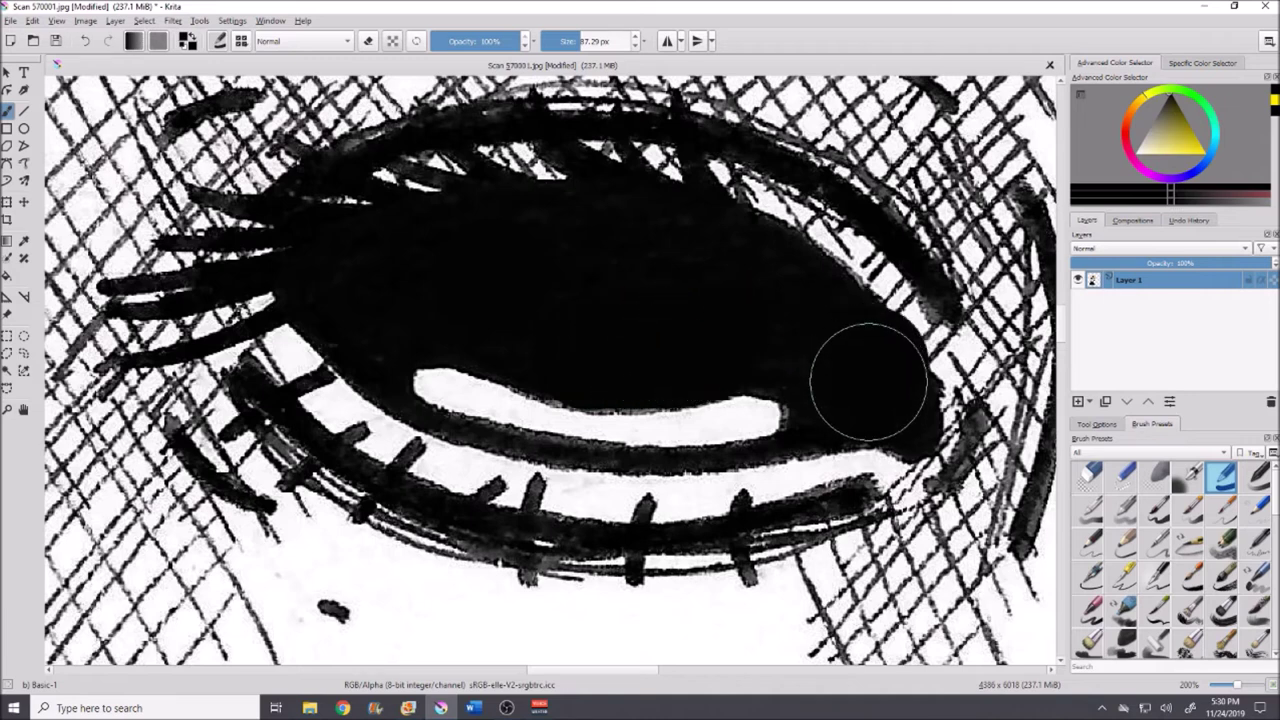
pyautogui.click(88, 44)
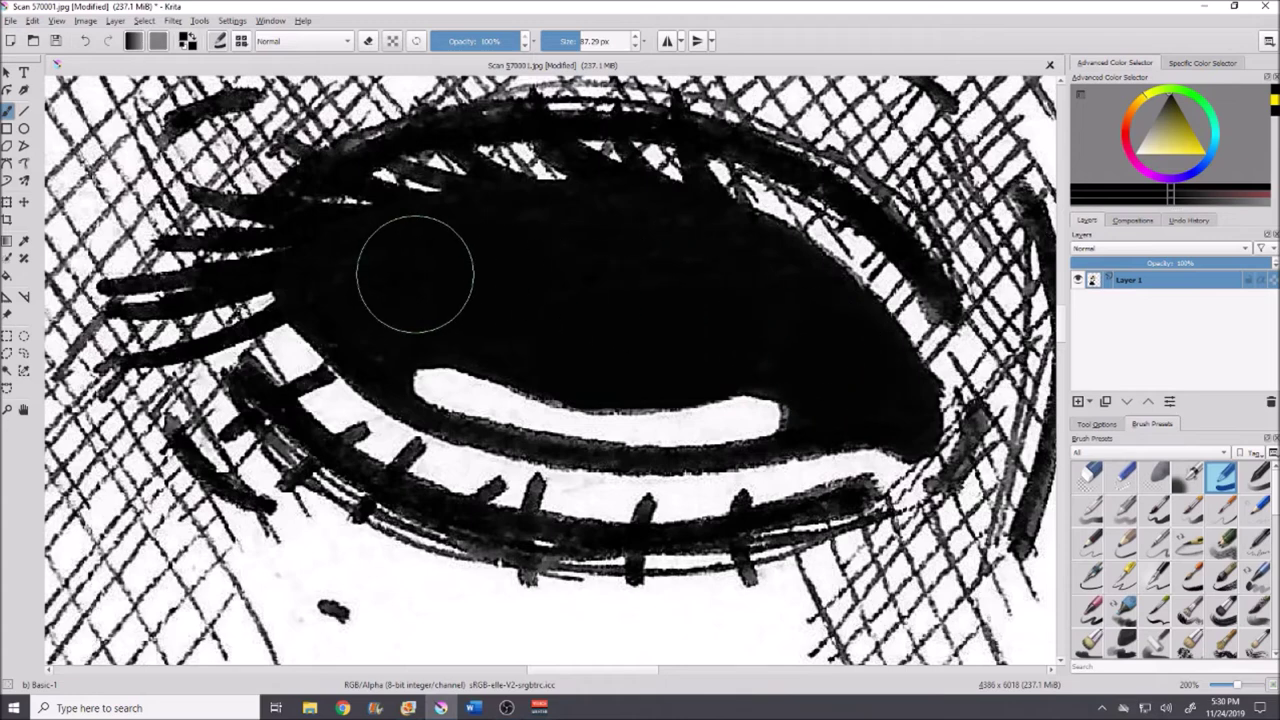
pyautogui.scroll(-2, 657, 275)
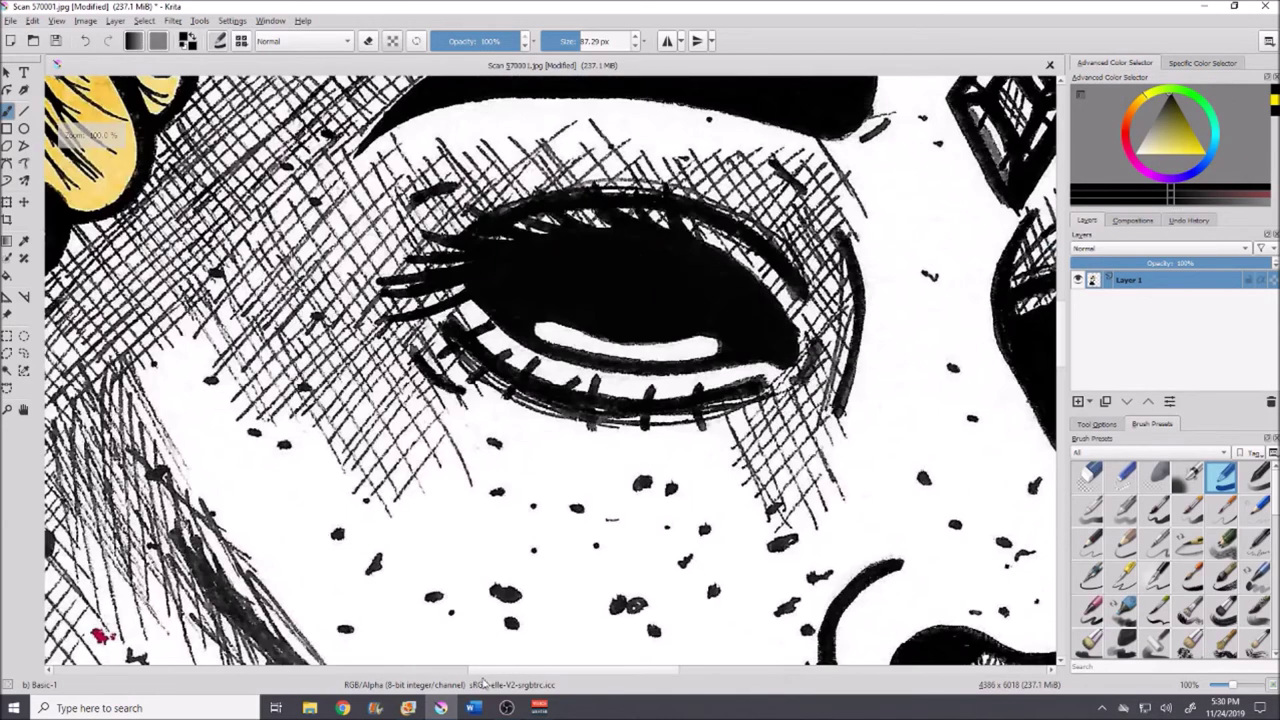
# Step: Zoom and pan around the cleaned portrait to check for leftover specks
pyautogui.moveTo(495, 676); pyautogui.dragTo(640, 672)
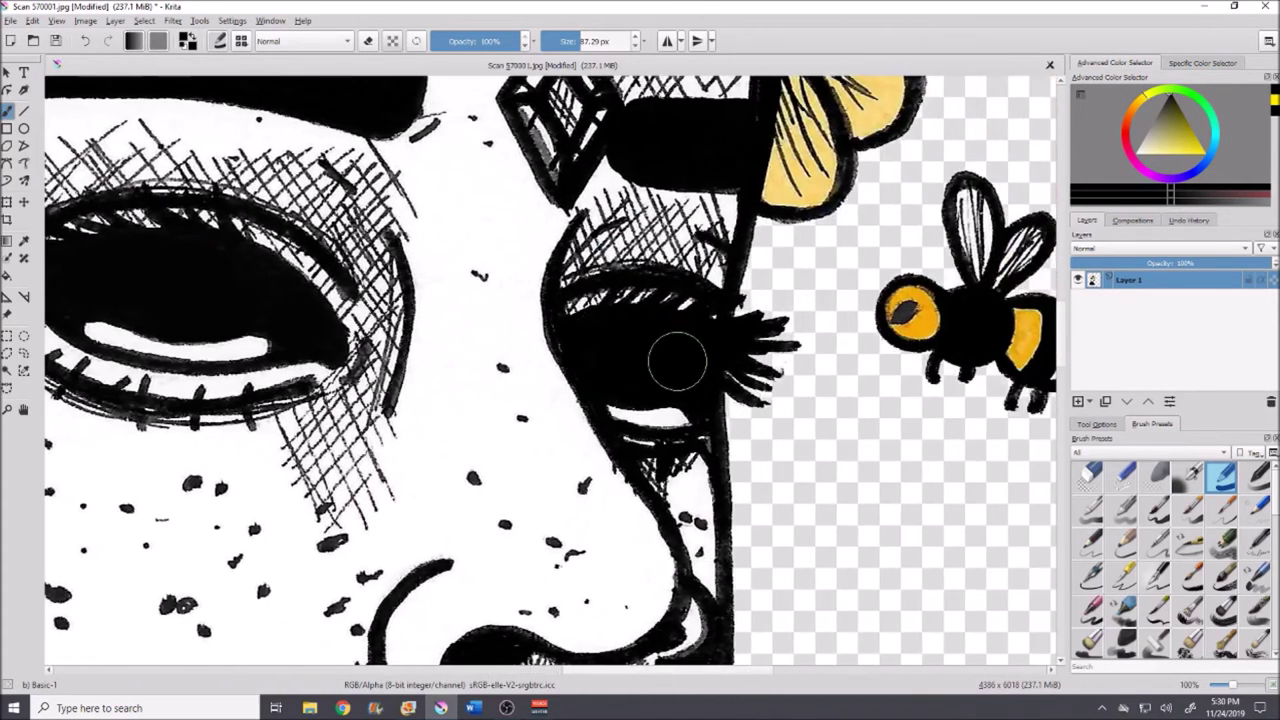
pyautogui.scroll(4, 674, 343)
pyautogui.scroll(-5, 678, 362)
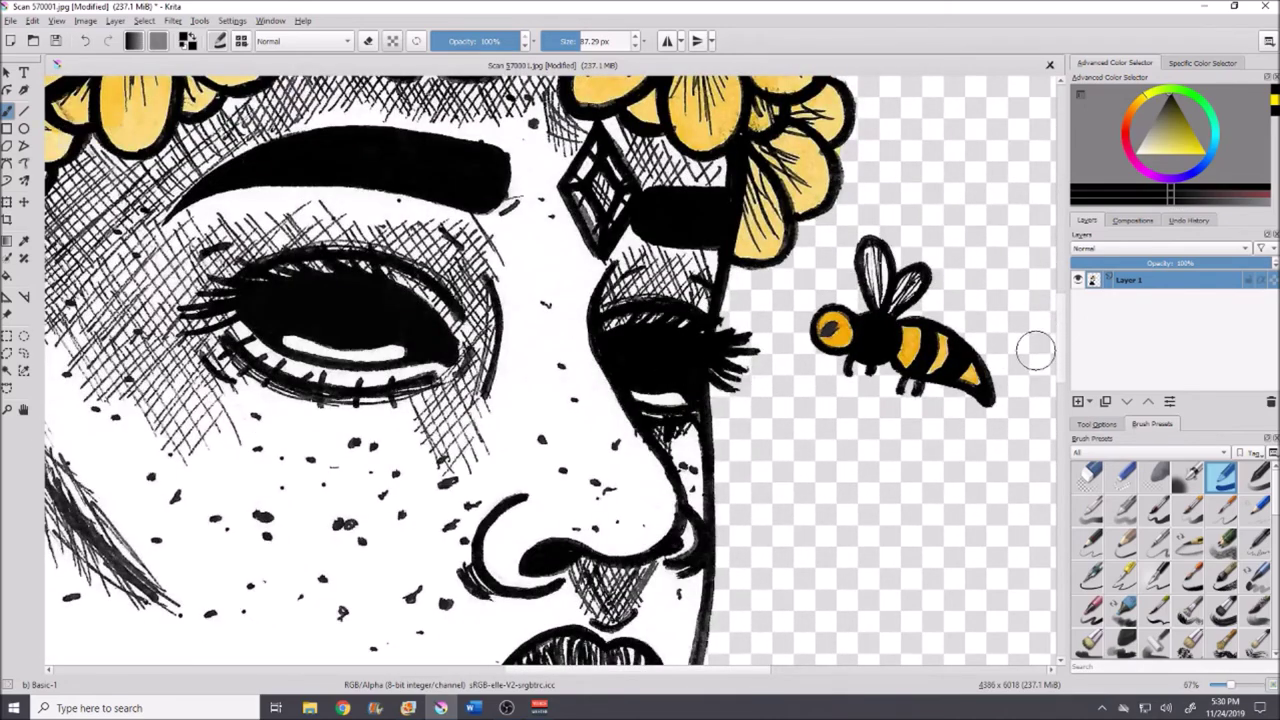
pyautogui.moveTo(1063, 346); pyautogui.dragTo(1062, 553)
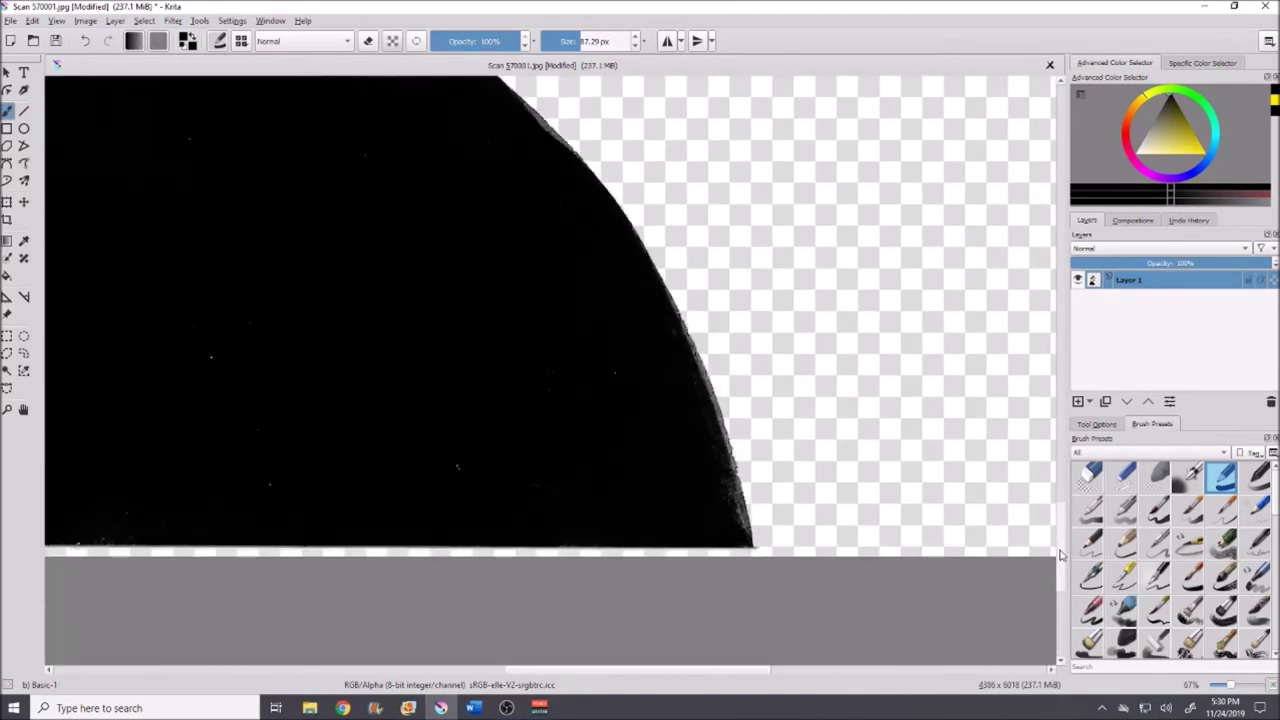
pyautogui.scroll(-4, 448, 418)
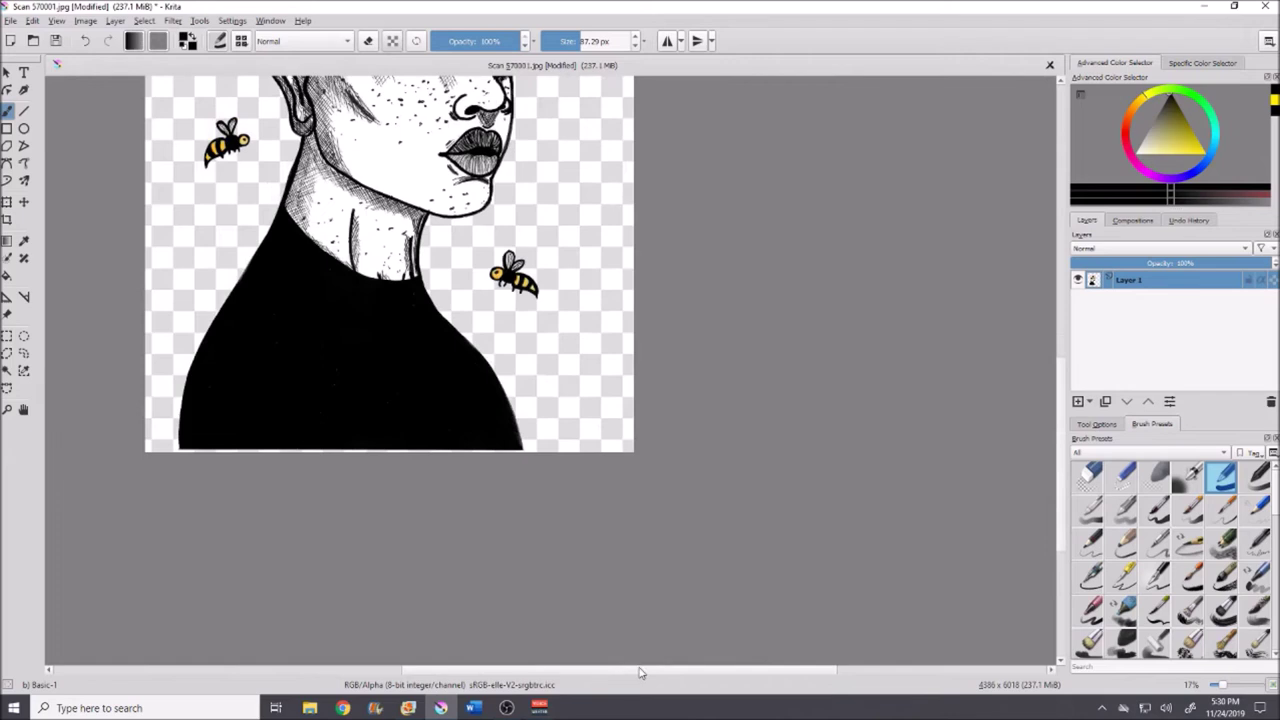
pyautogui.moveTo(641, 673); pyautogui.dragTo(559, 672)
pyautogui.scroll(2, 499, 298)
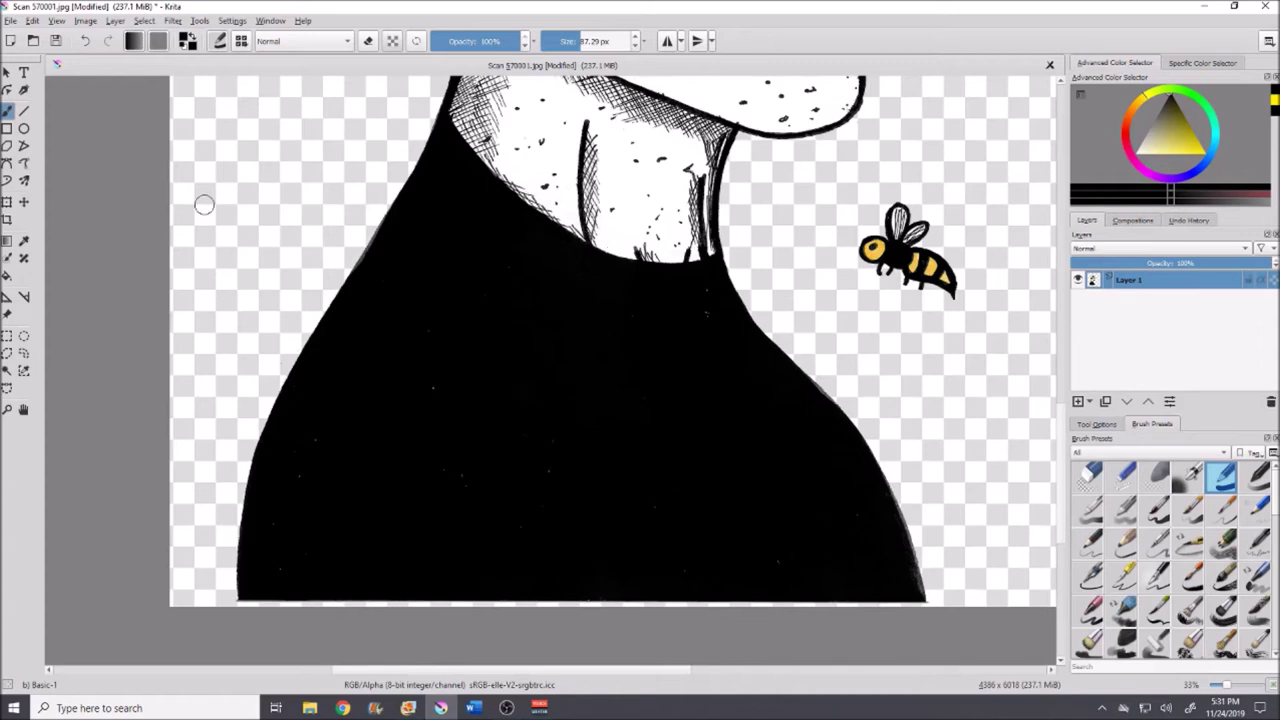
# Step: Return to the Freehand Brush at about 261 px and zoom out to the whole drawing
pyautogui.click(28, 245)
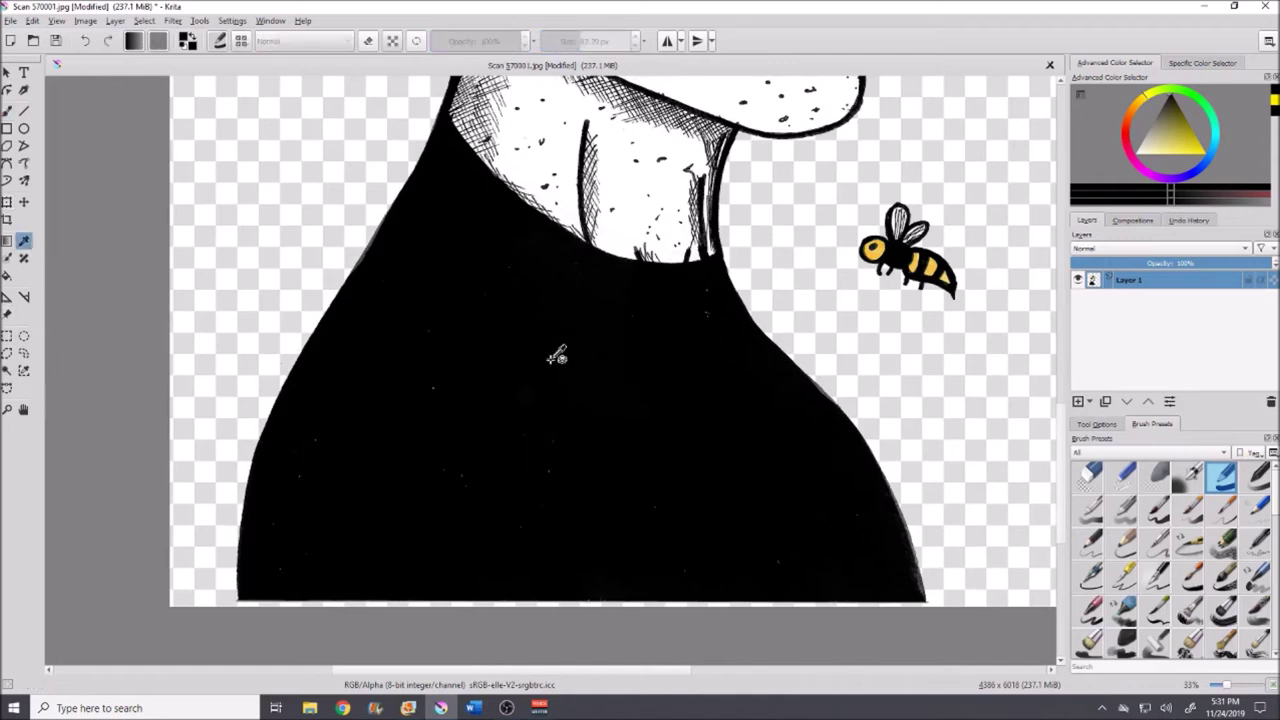
pyautogui.click(8, 112)
pyautogui.click(578, 41)
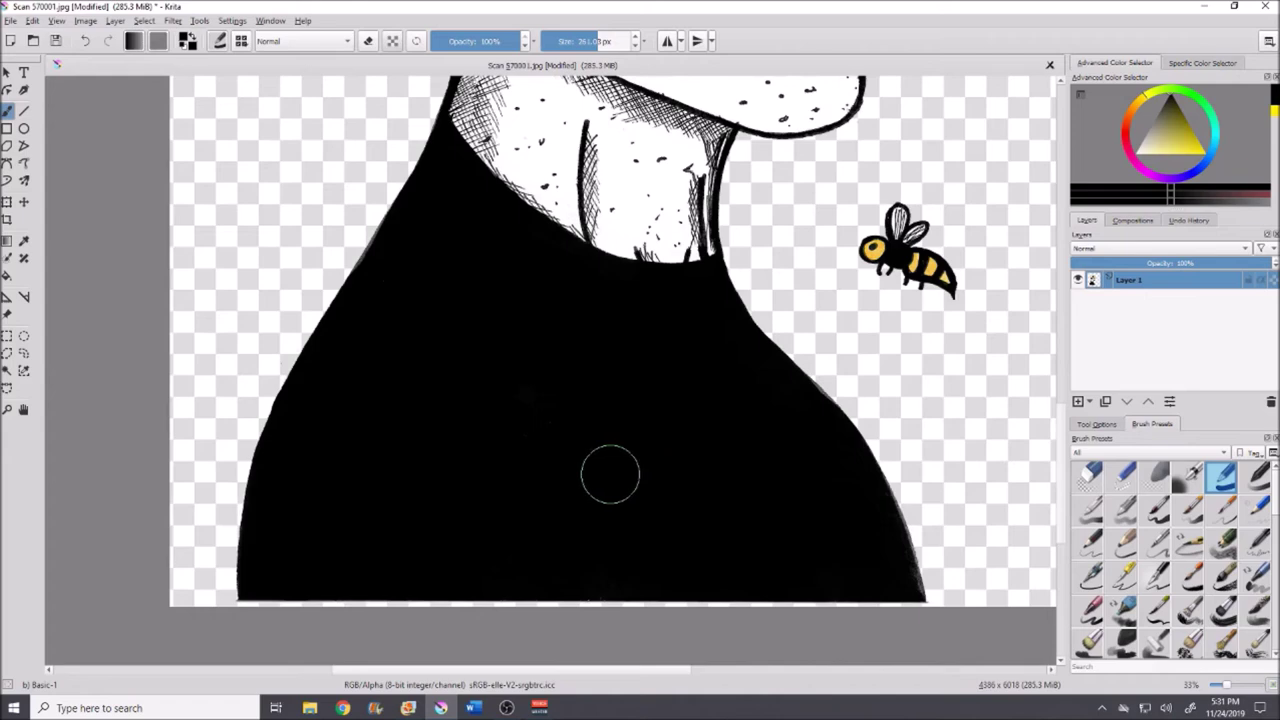
pyautogui.press('-')
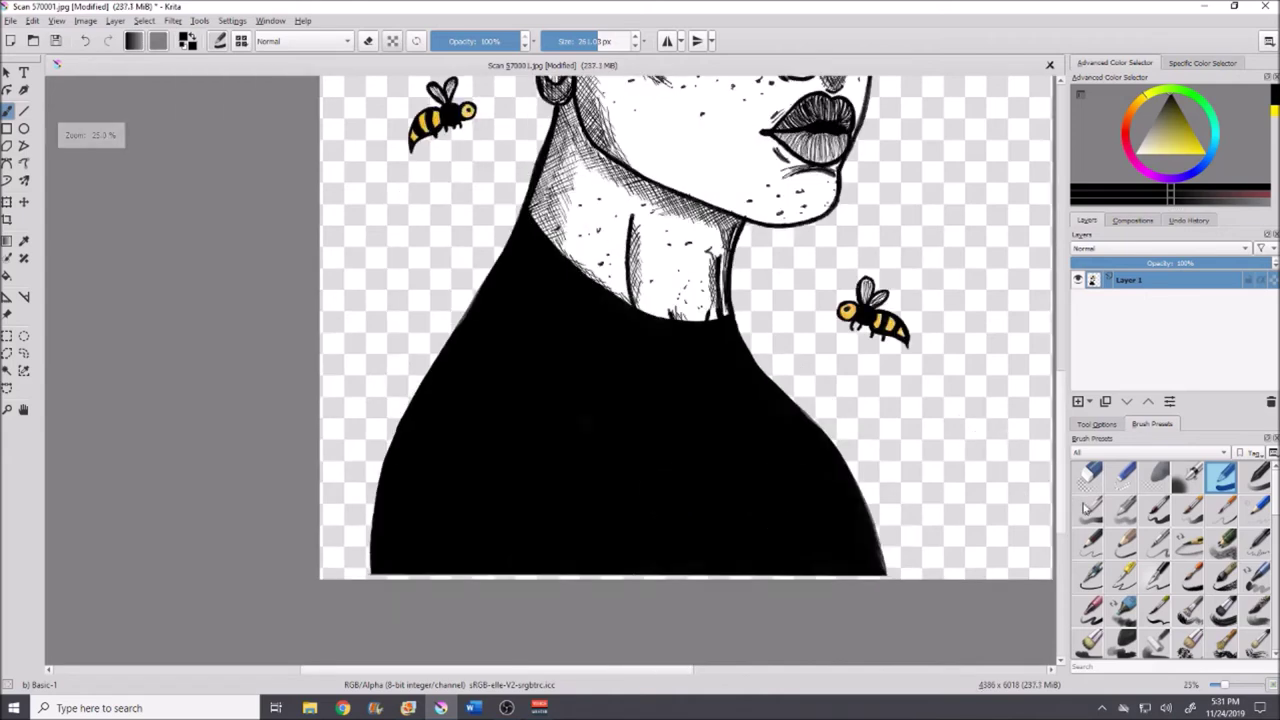
pyautogui.press('-')
pyautogui.press('-')
pyautogui.press('-')
pyautogui.moveTo(746, 677); pyautogui.dragTo(698, 673)
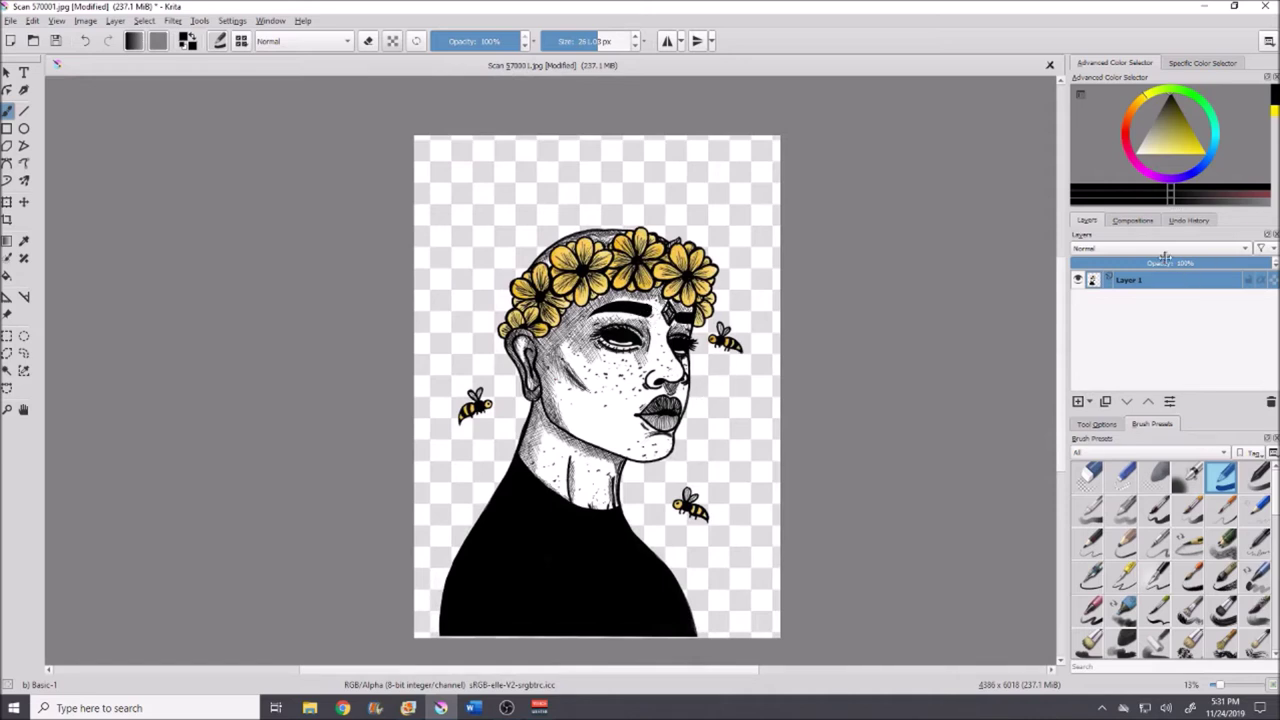
# Step: Add a new layer, Layer 2, and move it below the portrait layer
pyautogui.click(1078, 401)
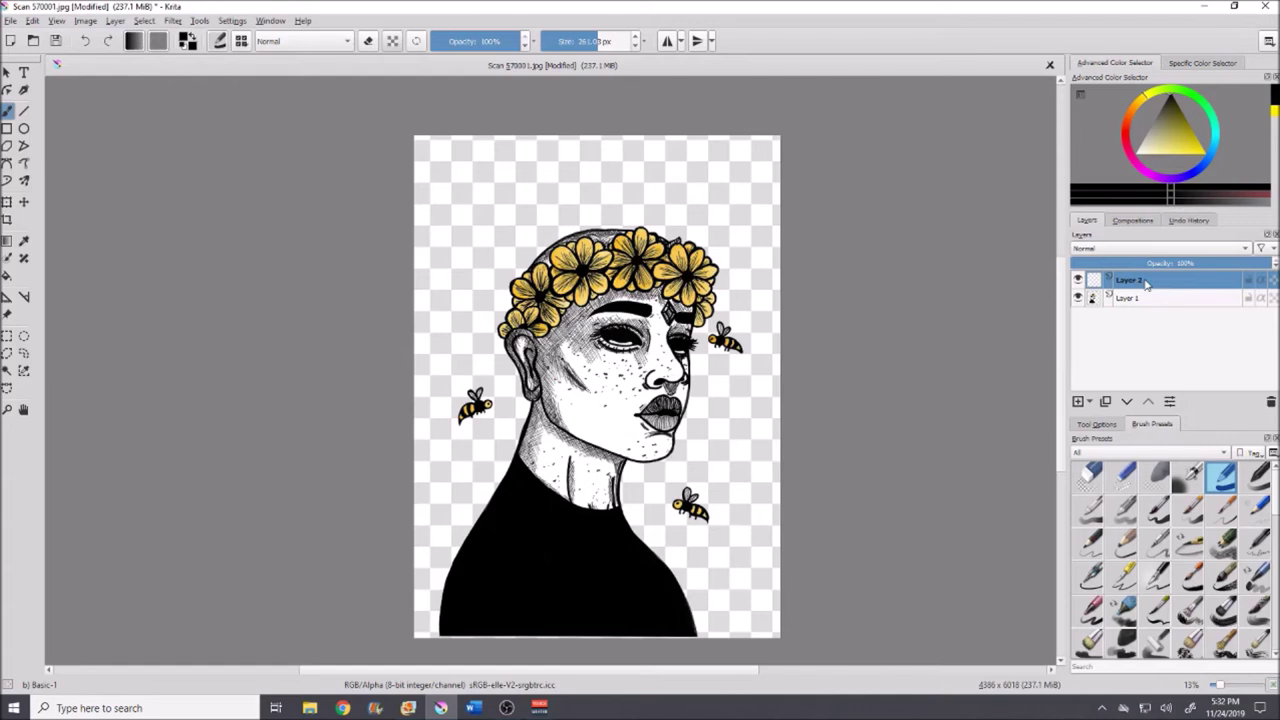
pyautogui.moveTo(1136, 301)
pyautogui.click(1134, 403)
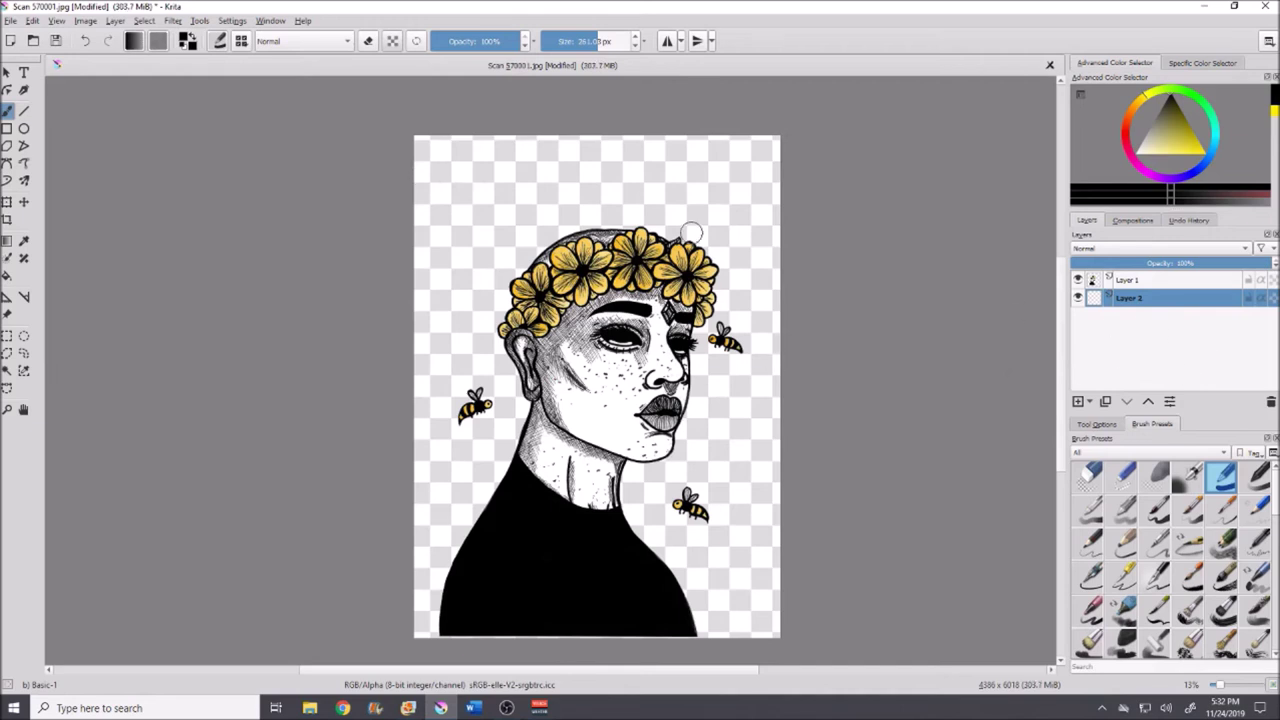
# Step: Pick white, enlarge the brush, and paint the whole new layer white
pyautogui.moveTo(1168, 131); pyautogui.dragTo(1086, 188)
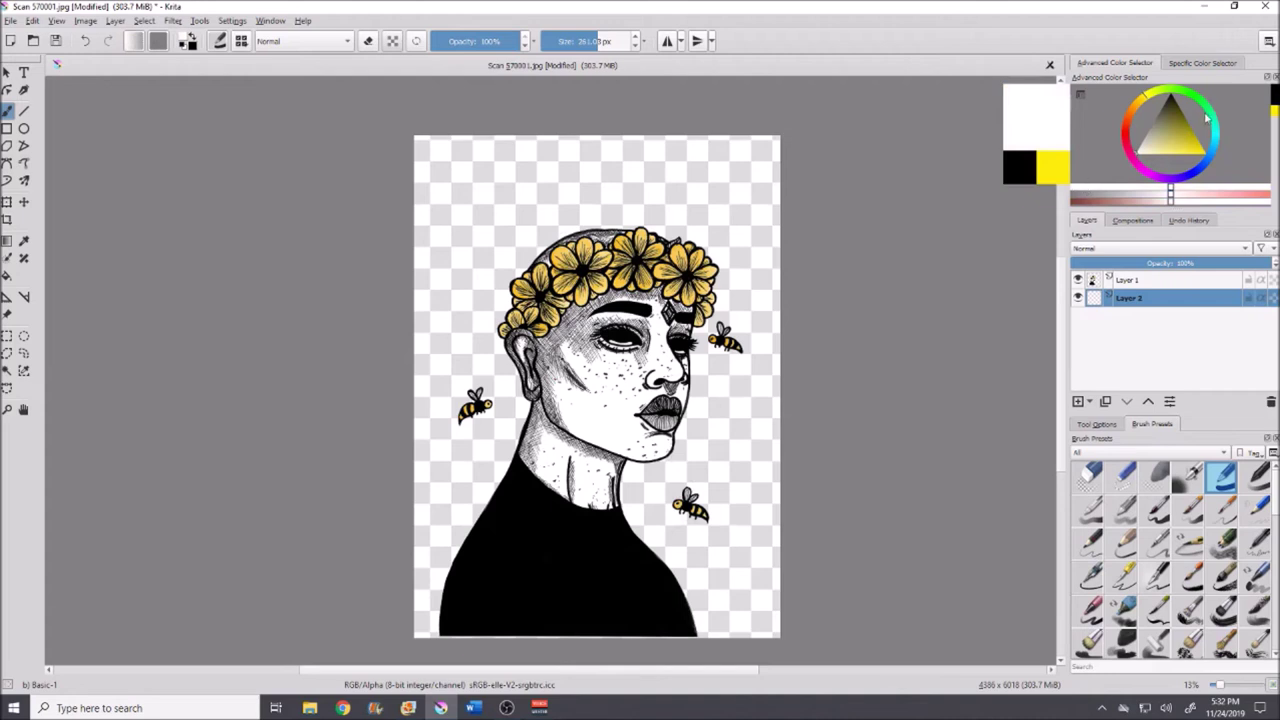
pyautogui.click(1168, 122)
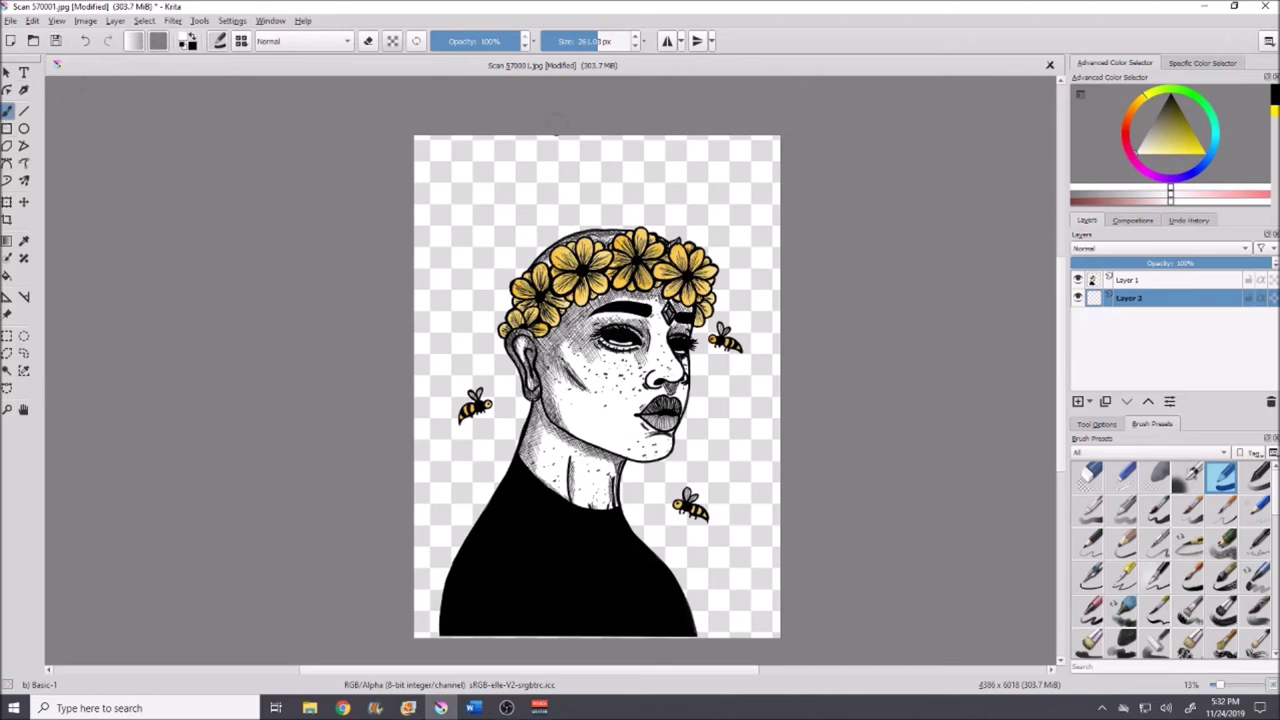
pyautogui.moveTo(584, 42); pyautogui.dragTo(617, 40)
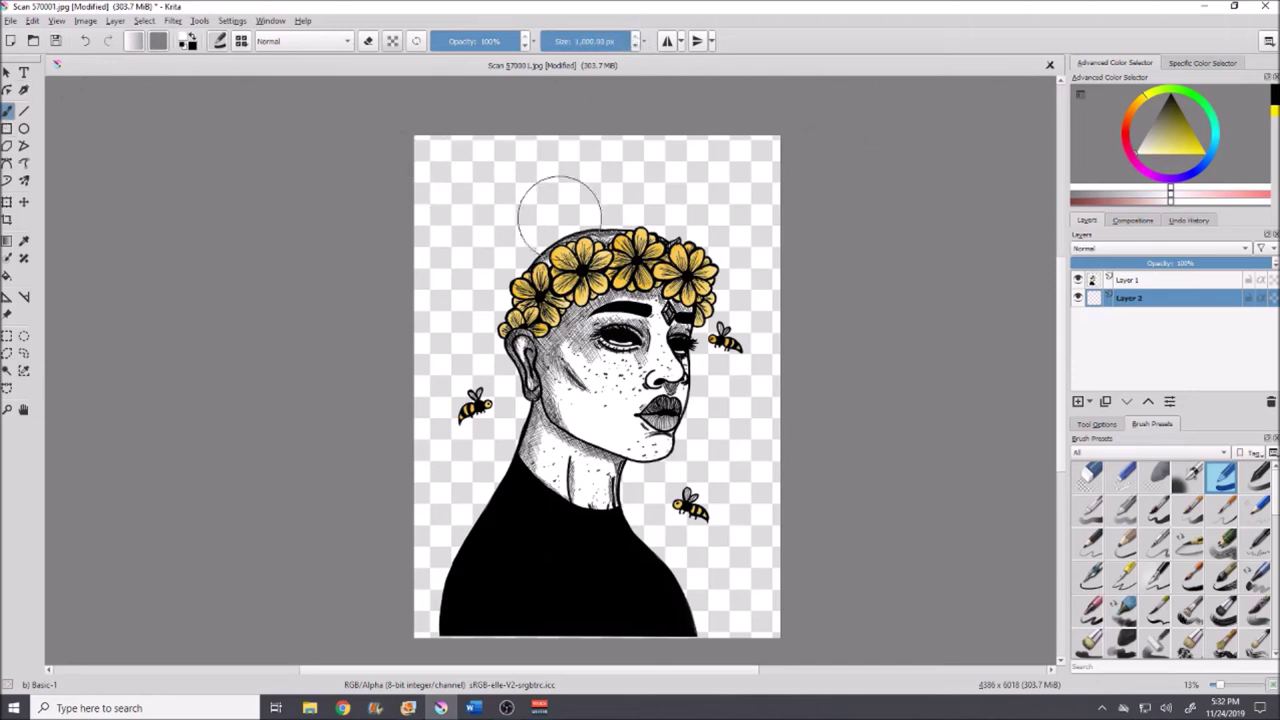
pyautogui.moveTo(443, 178)
pyautogui.mouseDown()
pyautogui.moveTo(735, 165)
pyautogui.moveTo(746, 212)
pyautogui.moveTo(448, 214)
pyautogui.moveTo(457, 277)
pyautogui.moveTo(754, 266)
pyautogui.moveTo(745, 310)
pyautogui.moveTo(700, 322)
pyautogui.mouseUp()
pyautogui.moveTo(458, 307)
pyautogui.mouseDown()
pyautogui.moveTo(449, 336)
pyautogui.moveTo(740, 400)
pyautogui.moveTo(575, 440)
pyautogui.moveTo(457, 430)
pyautogui.moveTo(600, 493)
pyautogui.moveTo(757, 506)
pyautogui.moveTo(457, 543)
pyautogui.moveTo(748, 606)
pyautogui.moveTo(429, 594)
pyautogui.mouseUp()
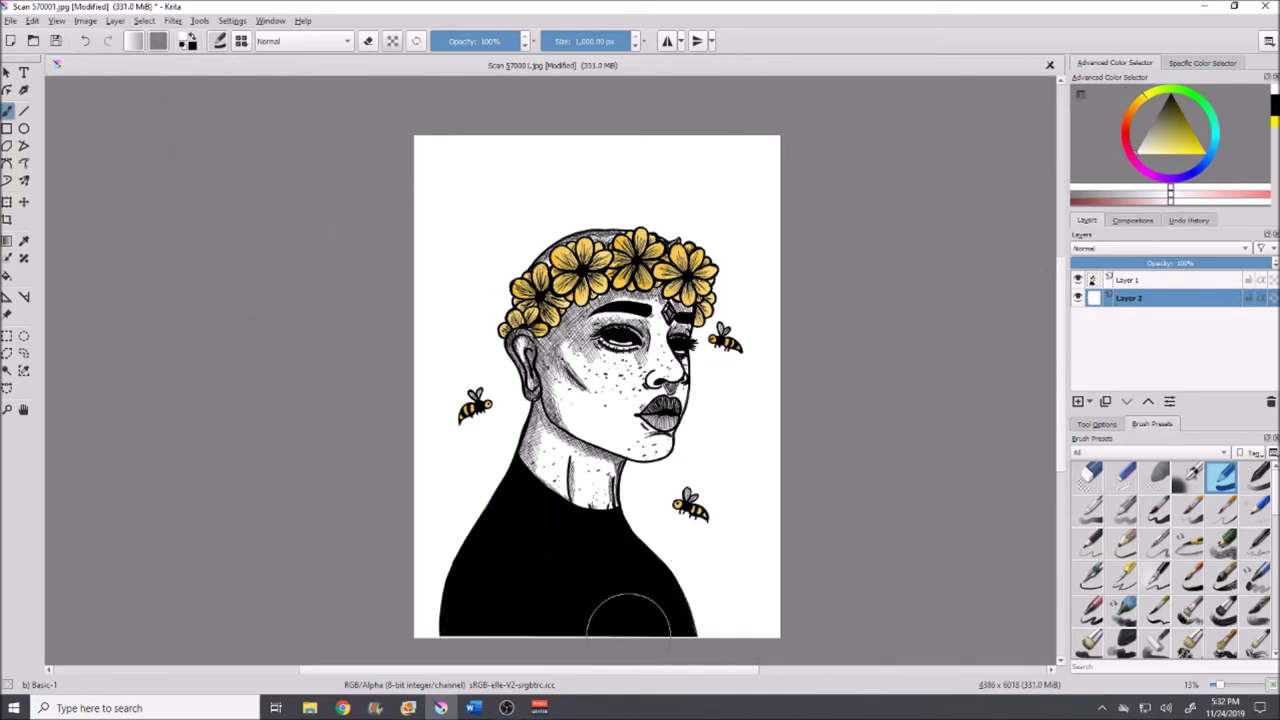
# Step: Shift Layer 1's portrait slightly down and right with the Move tool
pyautogui.click(1130, 286)
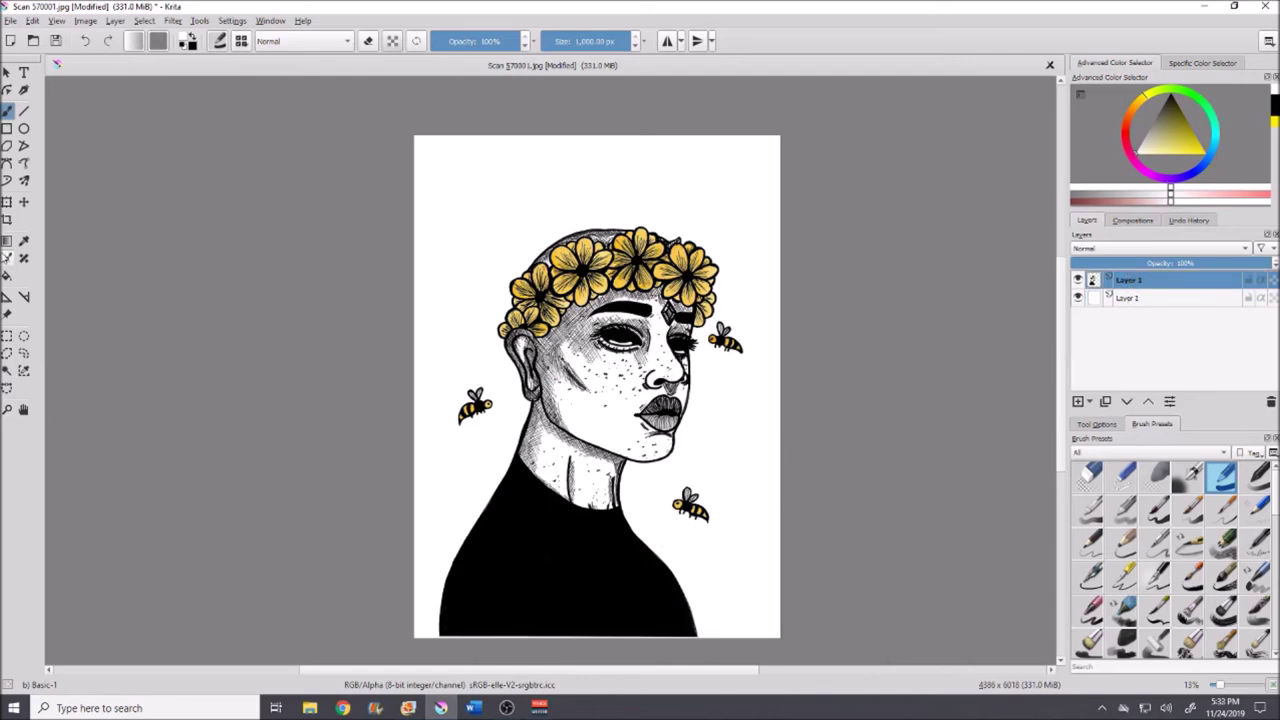
pyautogui.click(27, 205)
pyautogui.click(26, 204)
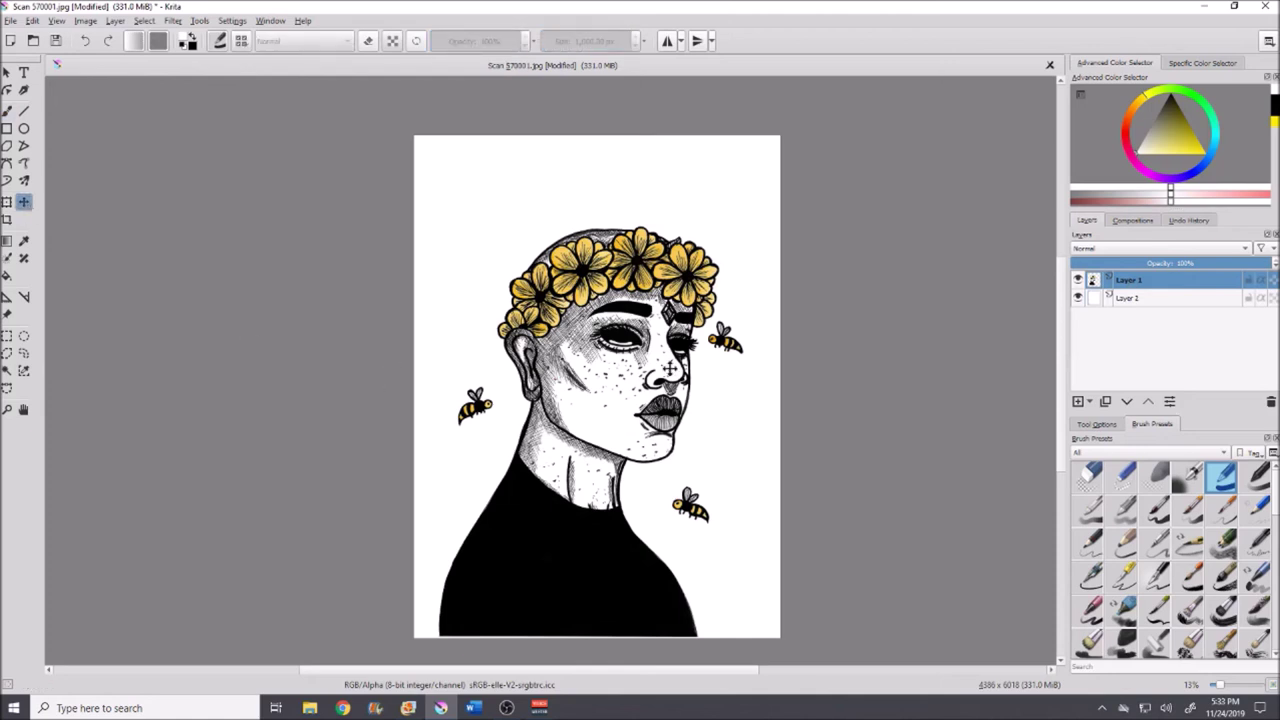
pyautogui.moveTo(622, 371); pyautogui.dragTo(634, 378)
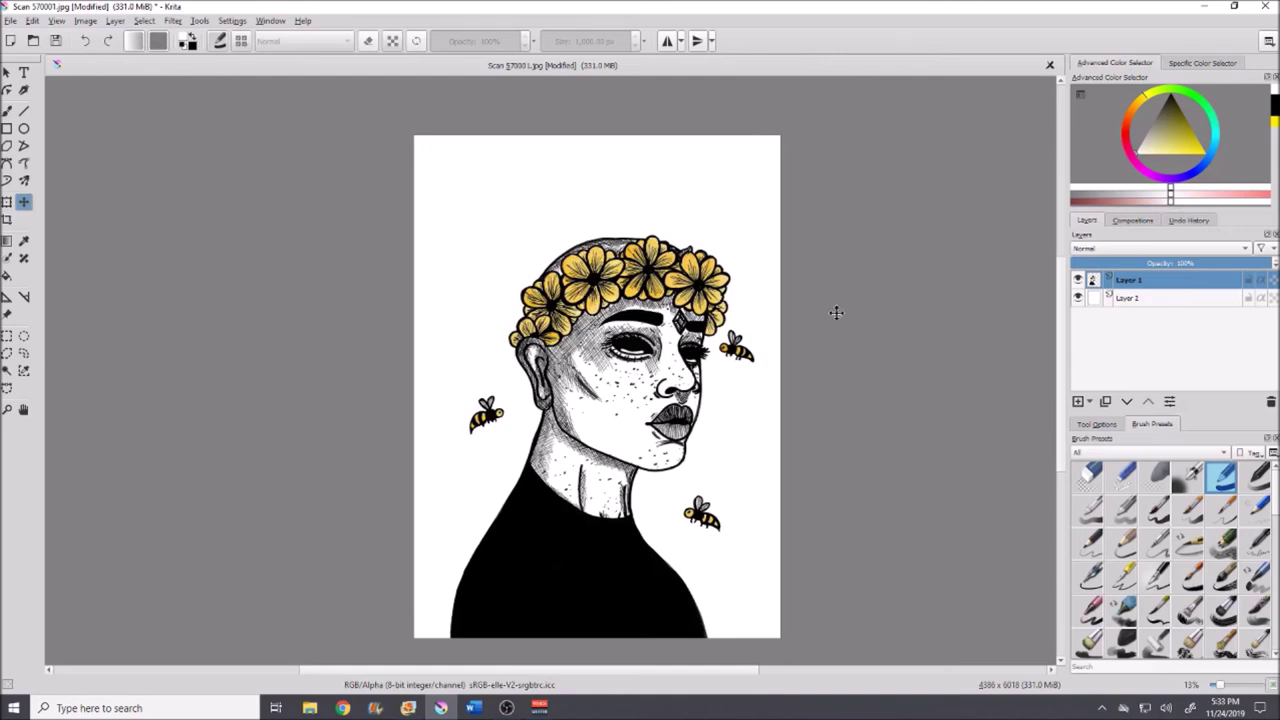
pyautogui.moveTo(654, 366); pyautogui.dragTo(651, 366)
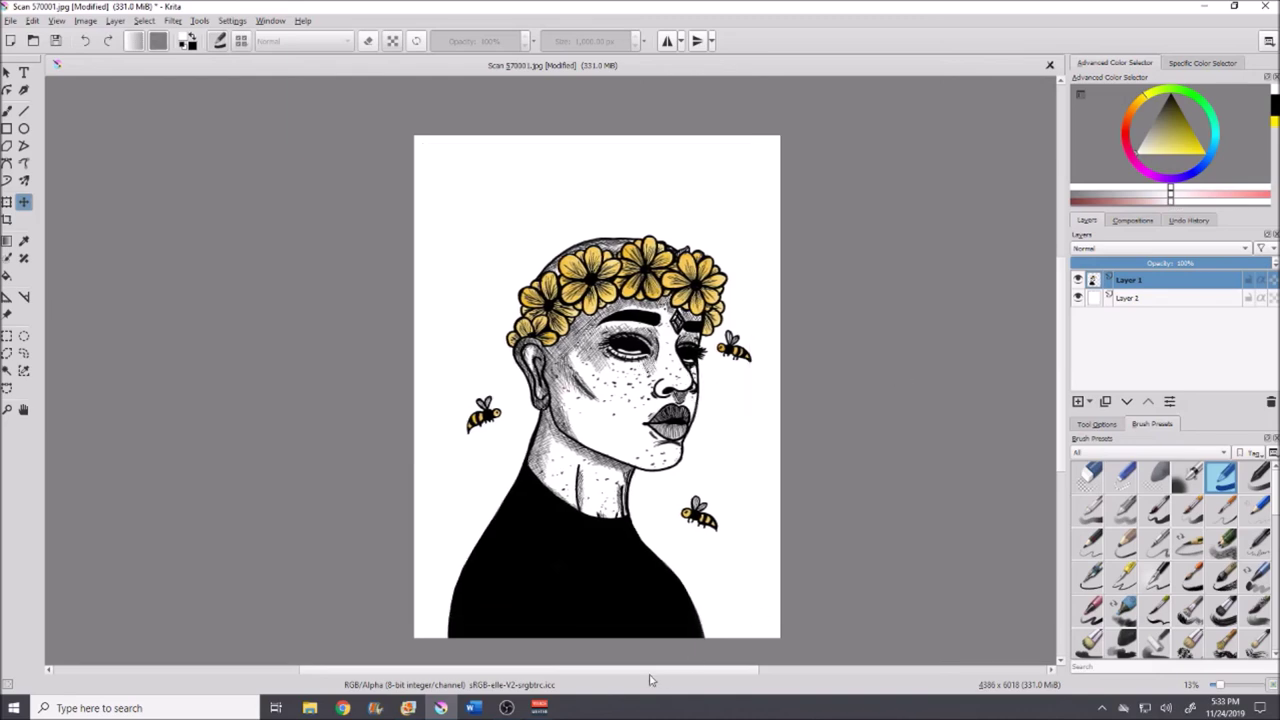
pyautogui.scroll(4, 595, 608)
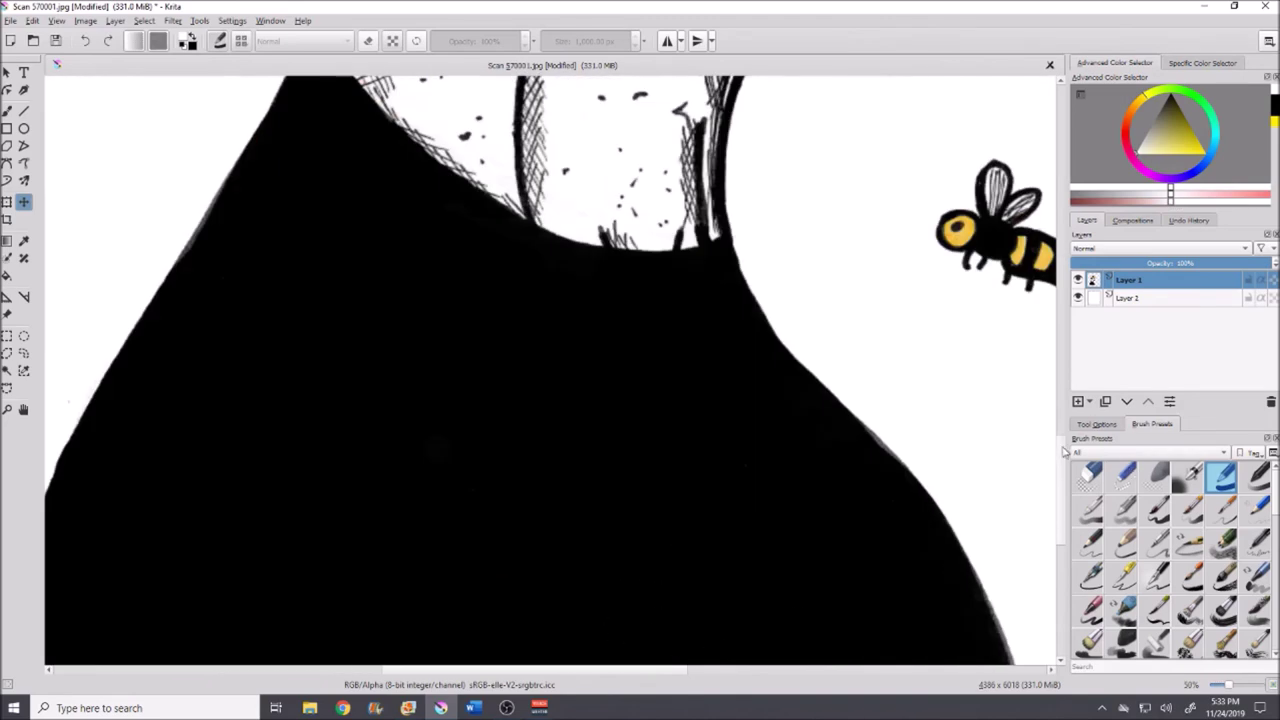
pyautogui.scroll(-3, 1062, 455)
pyautogui.scroll(1, 1040, 470)
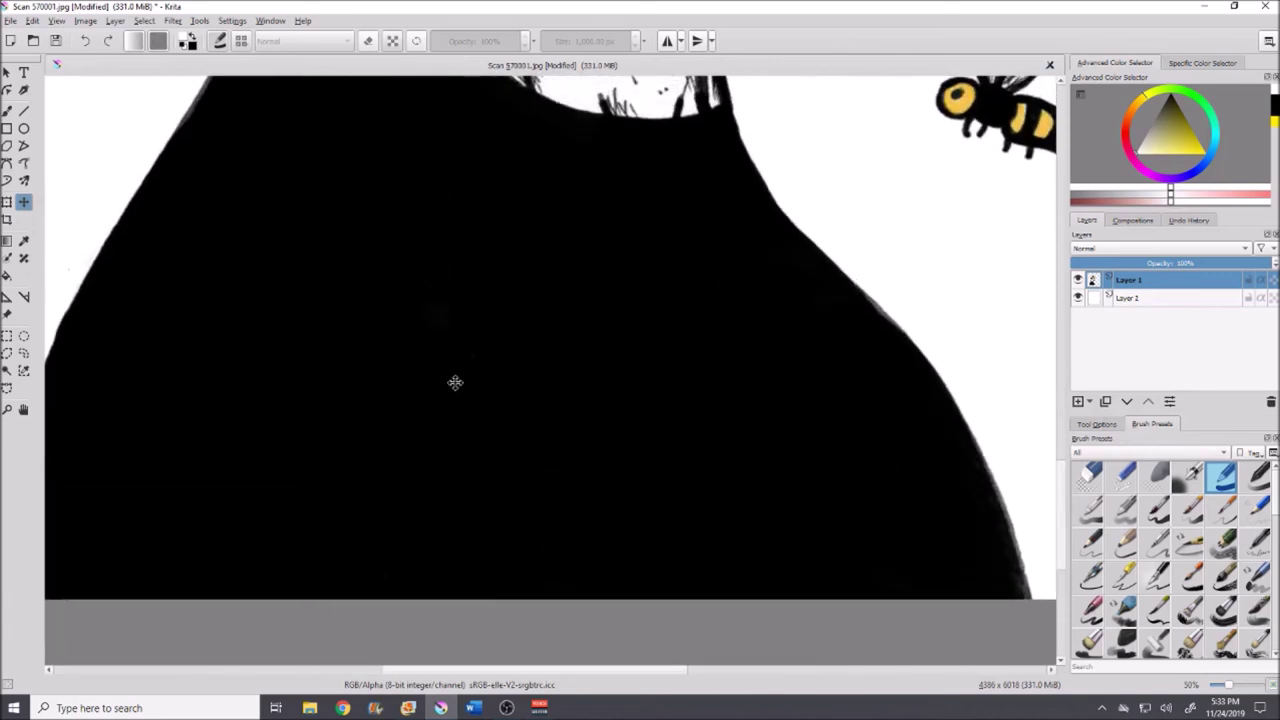
pyautogui.scroll(-4, 460, 378)
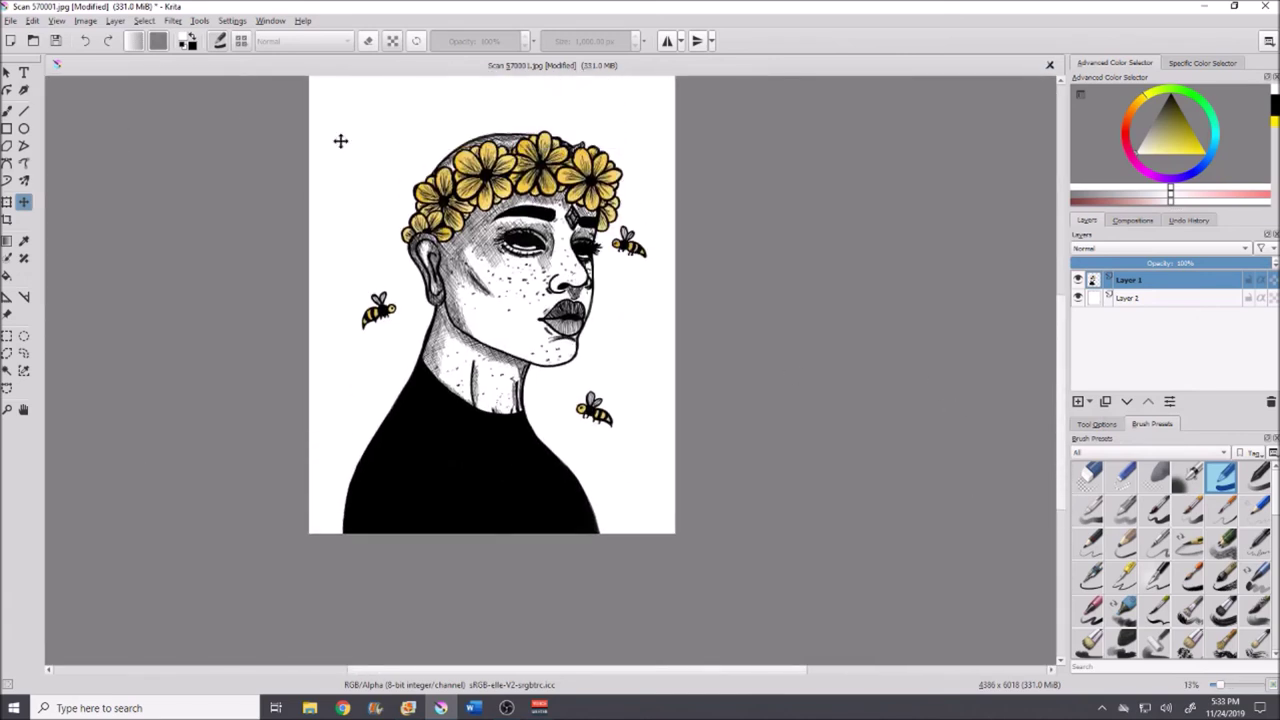
# Step: Reselect the Freehand Brush and adjust the view of the white-backed portrait
pyautogui.click(7, 110)
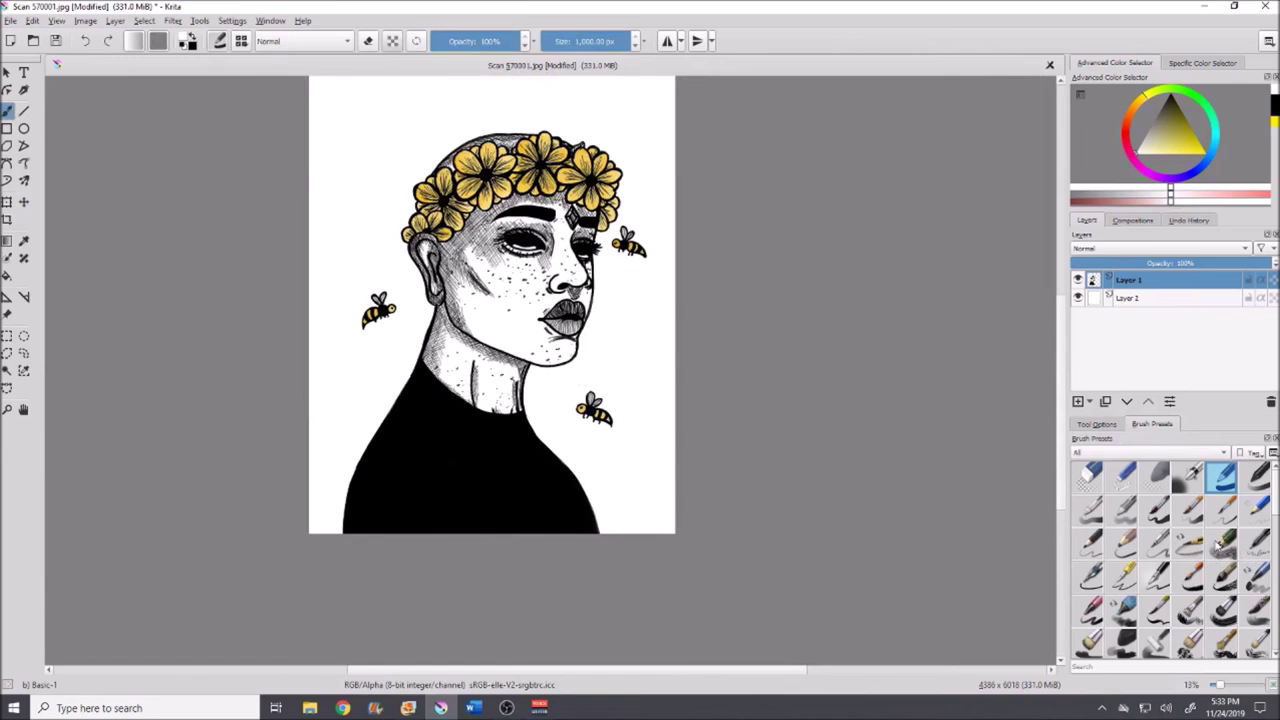
pyautogui.scroll(2, 1068, 469)
pyautogui.hscroll(-3, 798, 512)
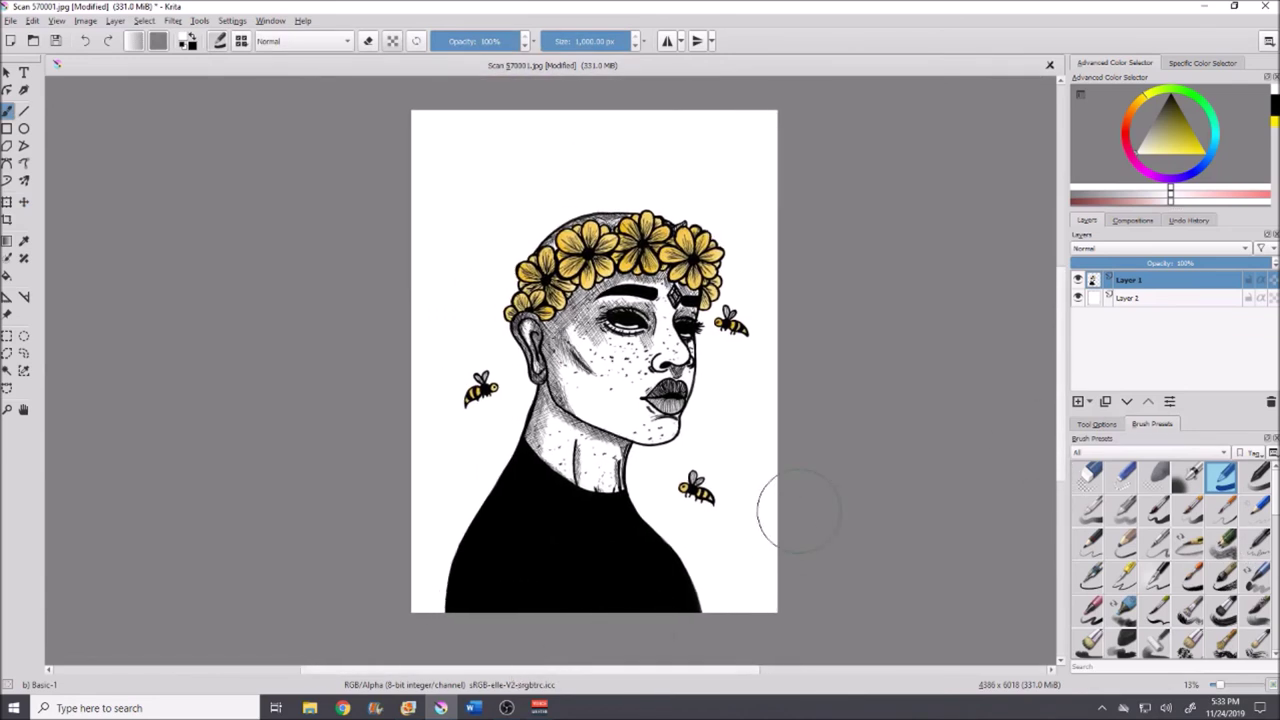